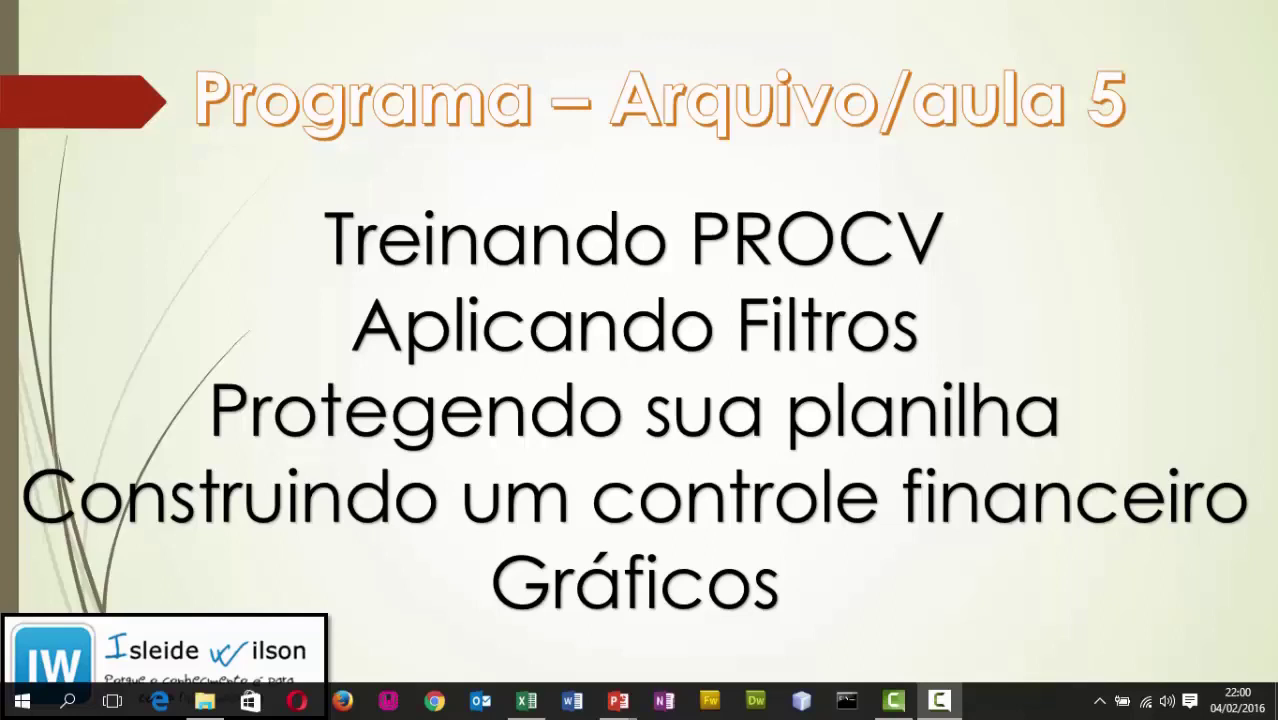
Switch to the sales workbook and review the produtos and vendedor tables and the yellow input cells
left_click(526, 700)
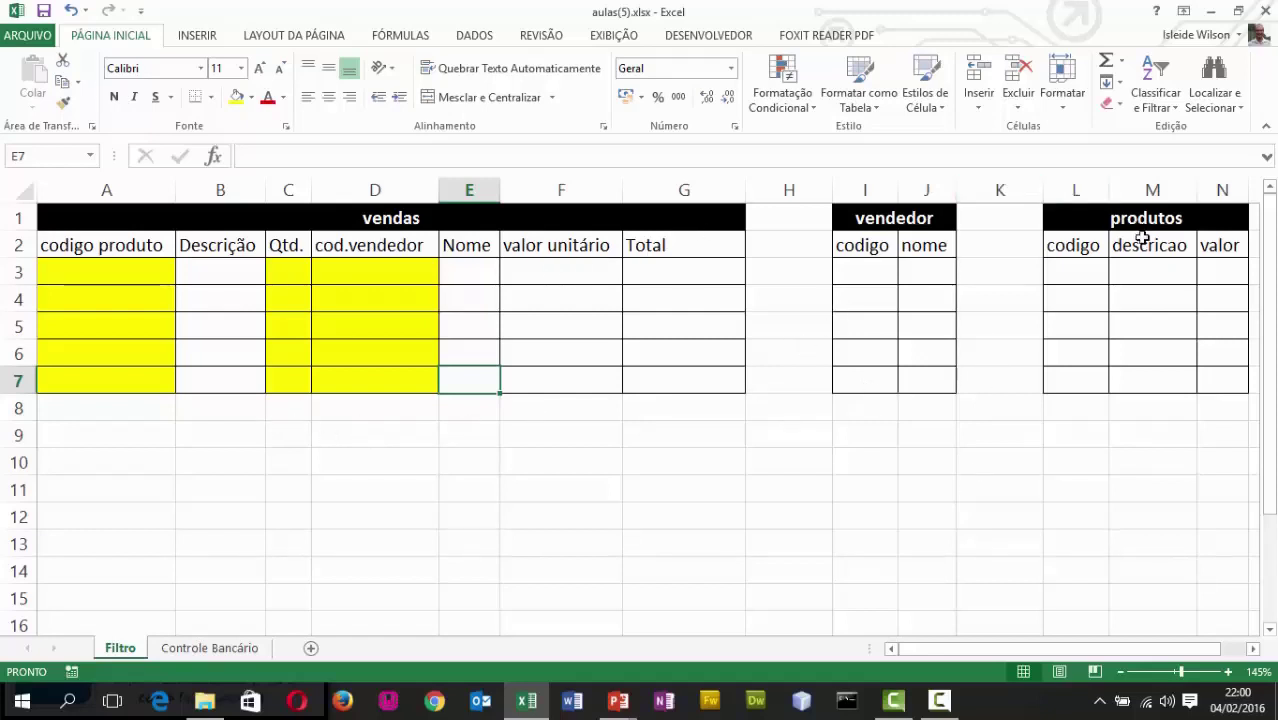
left_click_drag(1142, 238, 1141, 360)
left_click_drag(918, 228, 885, 400)
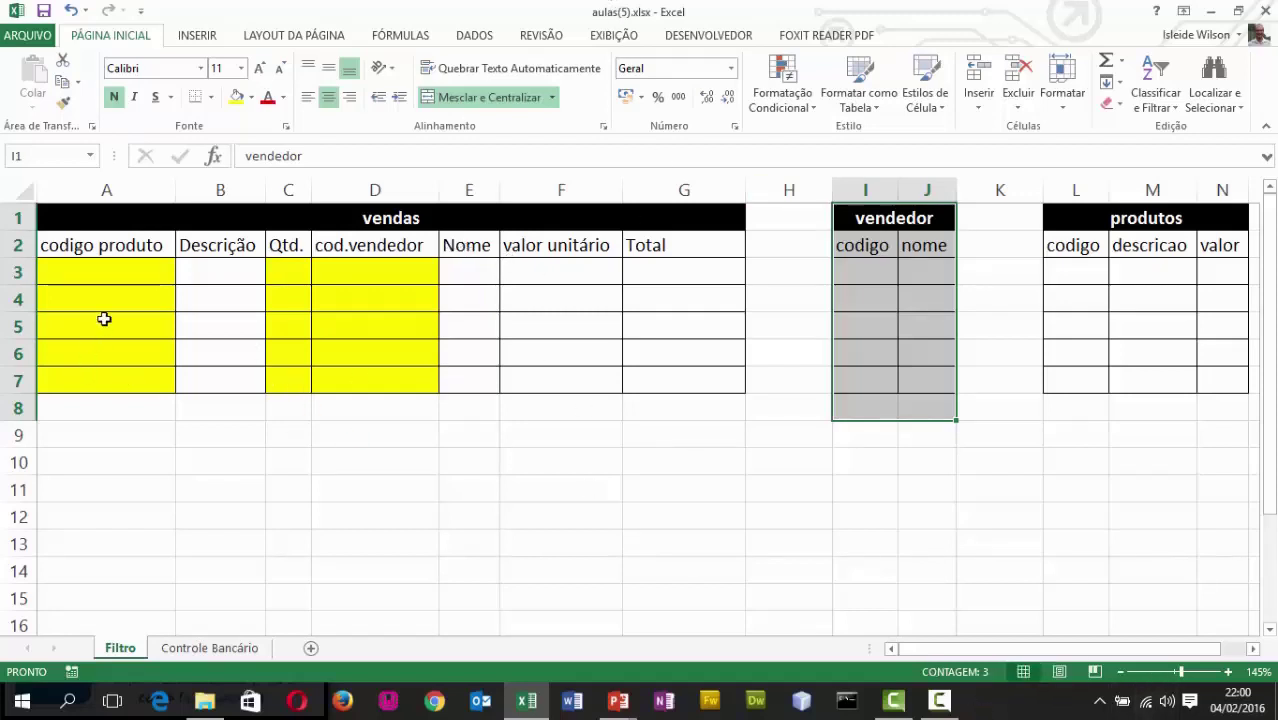
left_click_drag(138, 272, 117, 379)
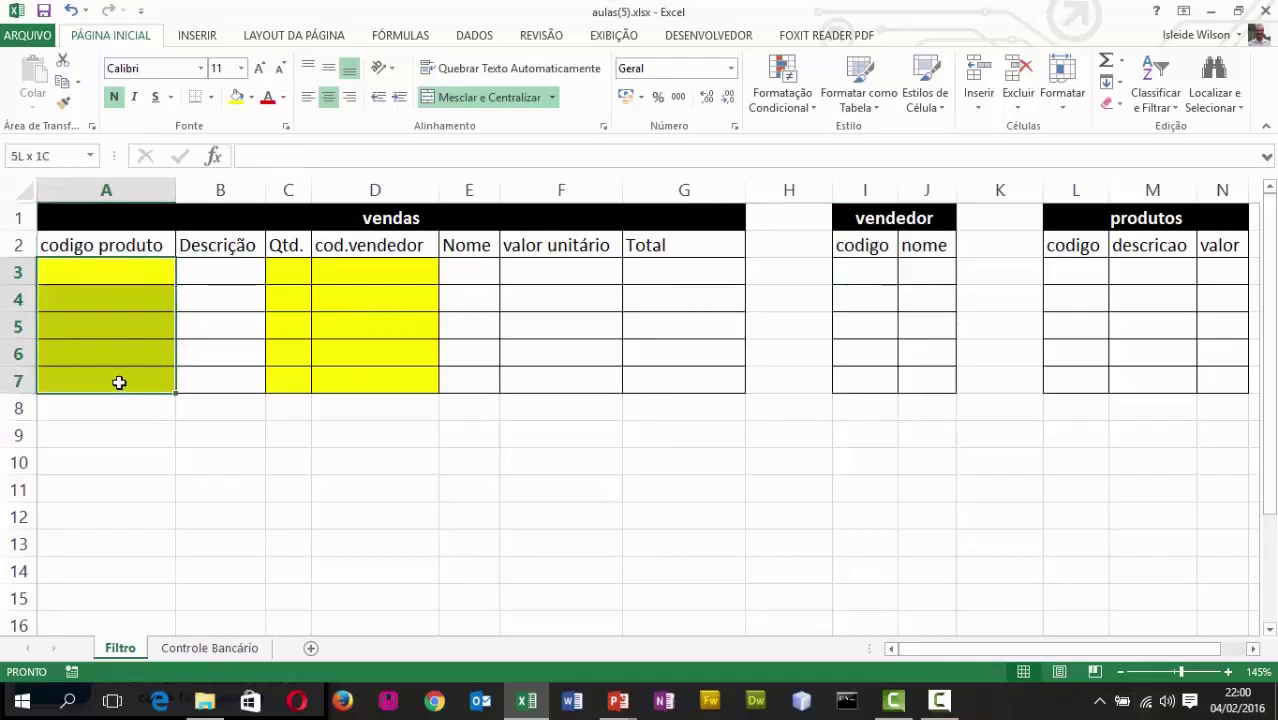
left_click_drag(285, 245, 334, 370)
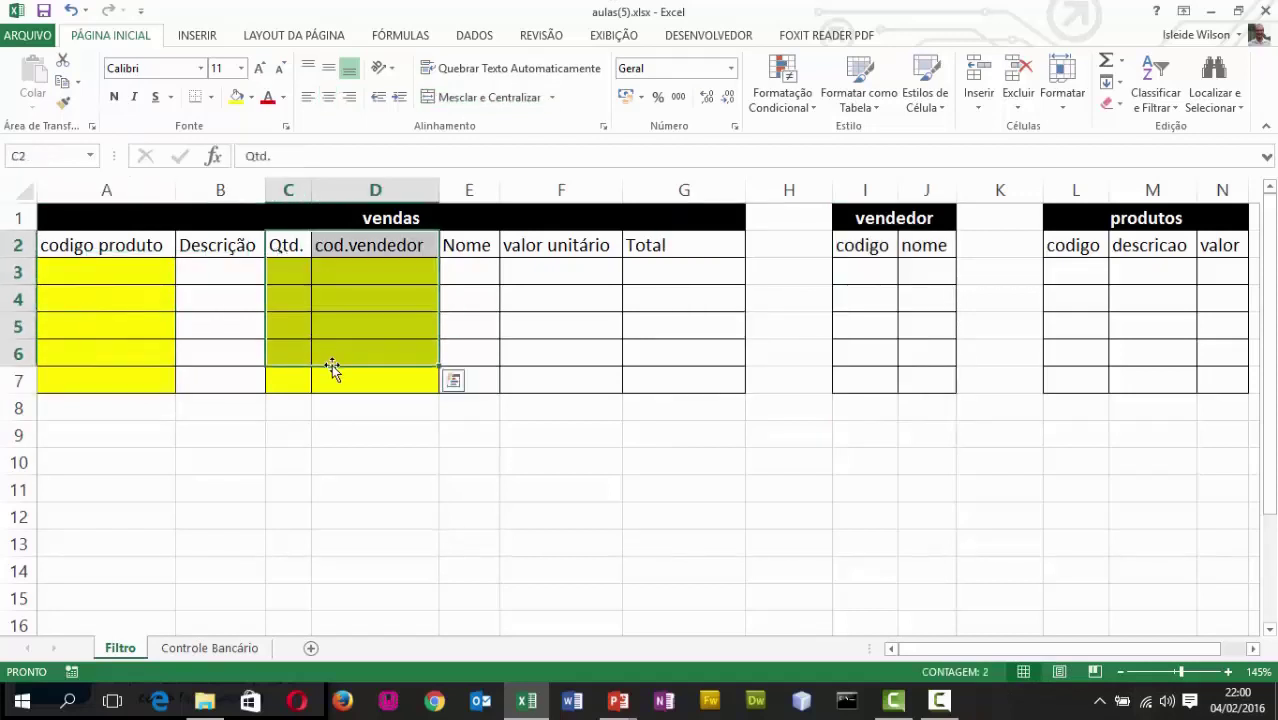
Step through the codigo produto, Qtd. and cod.vendedor inputs and the calculated Descrição, Nome, valor and Total cells
left_click(143, 274)
key("Down")
key("Down")
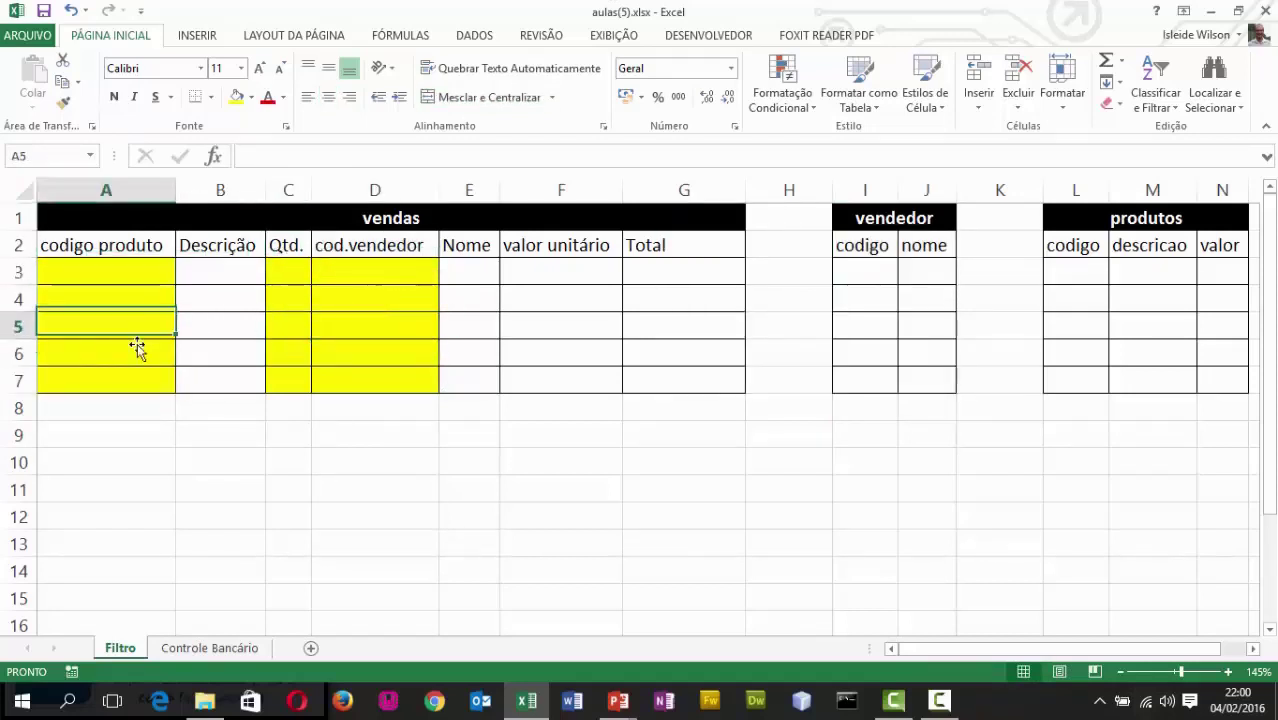
key("Down")
key("Down")
key("Down")
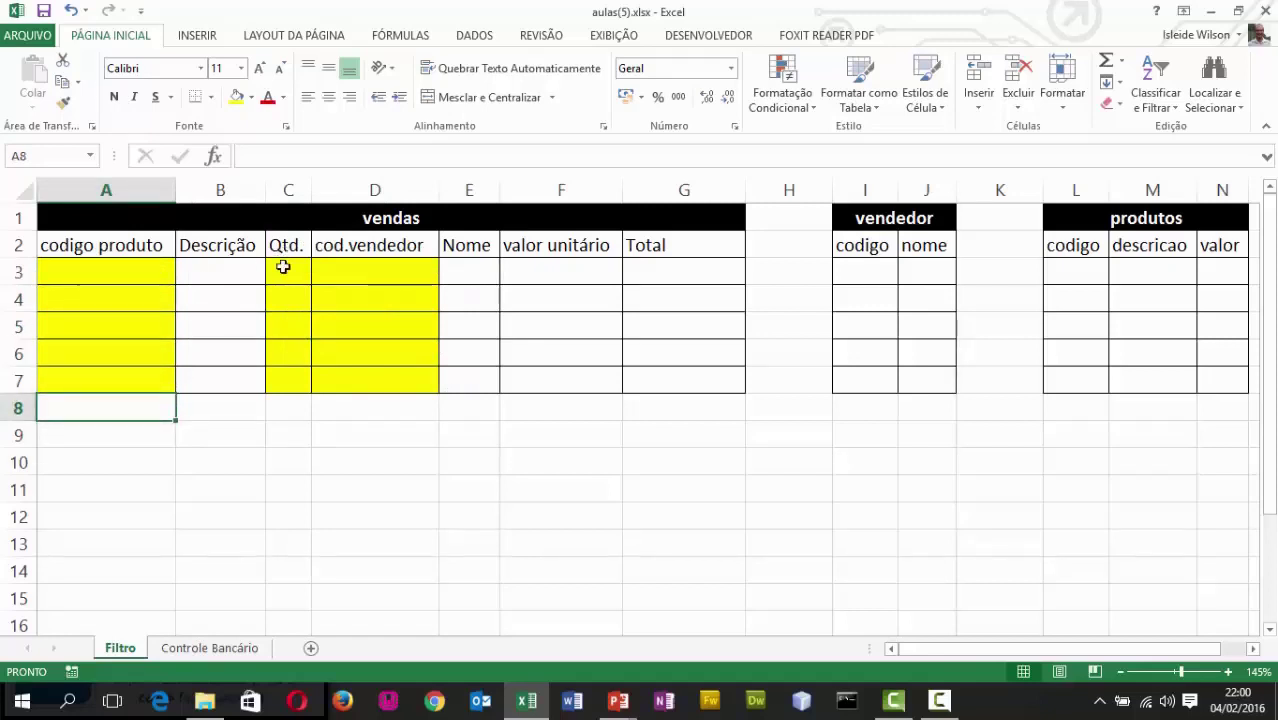
left_click(285, 272)
key("Down")
key("Down")
key("Down")
key("Down")
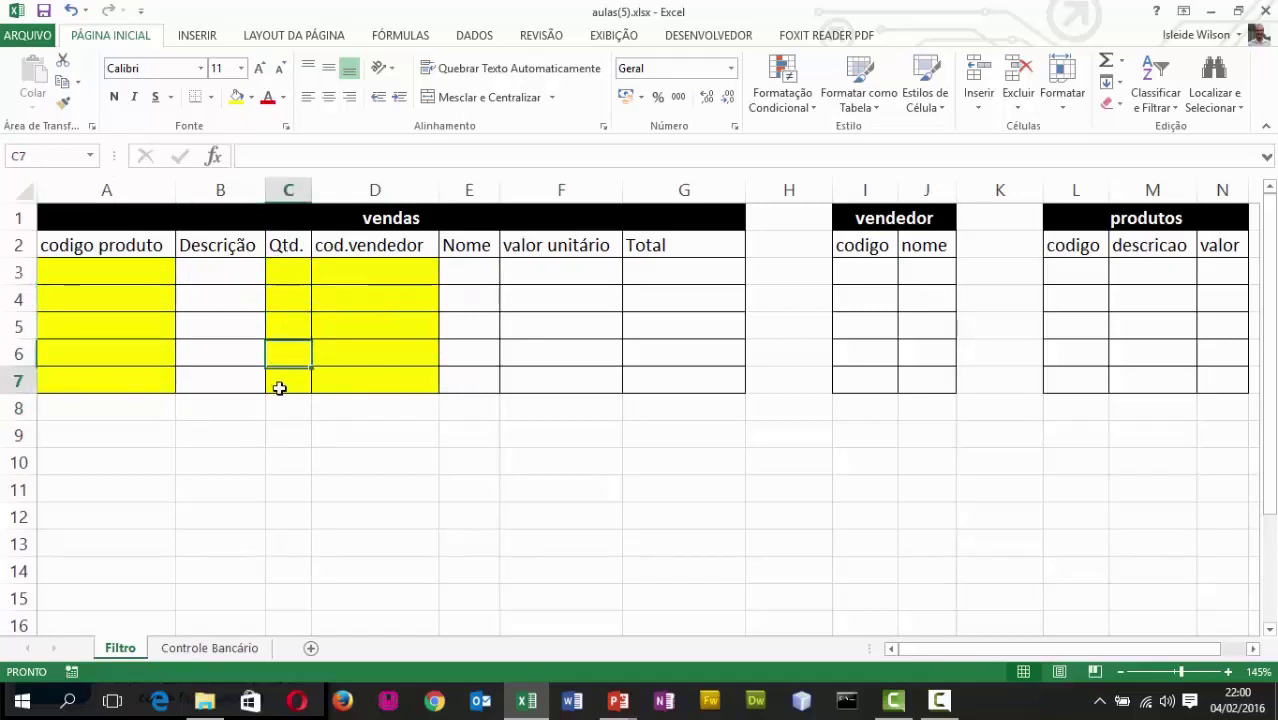
left_click(351, 270)
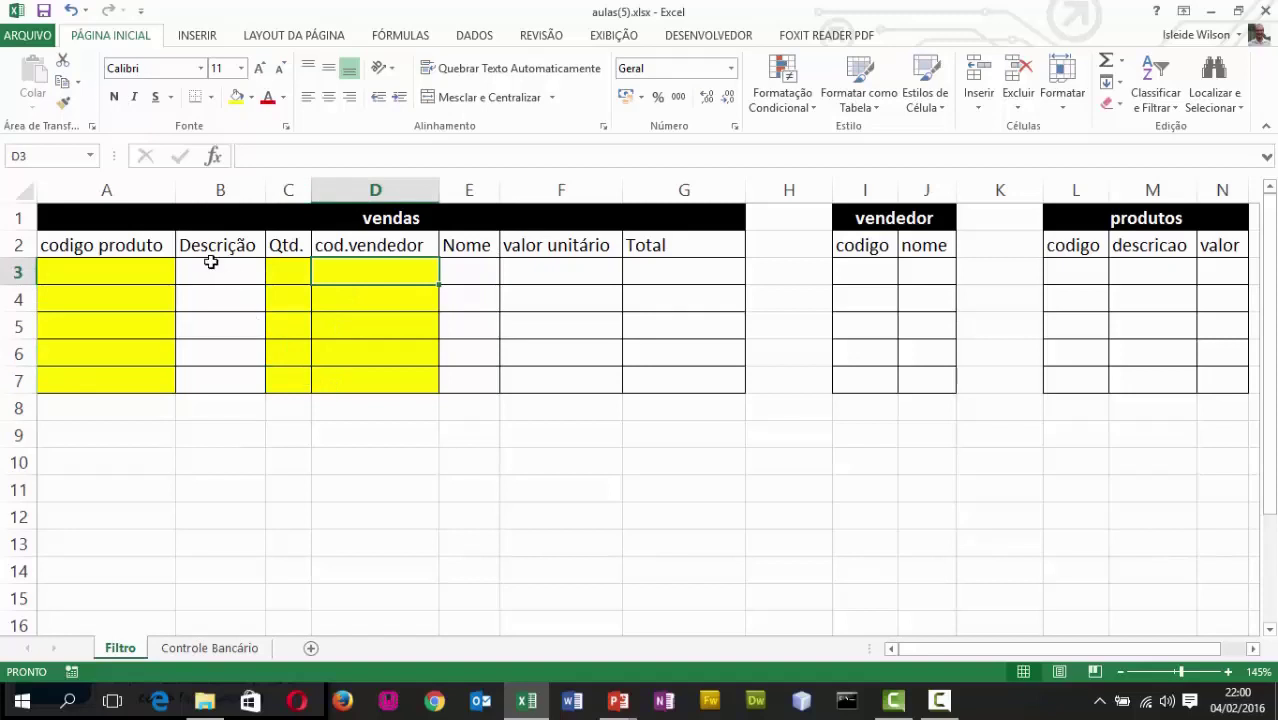
left_click_drag(212, 266, 217, 378)
left_click_drag(470, 263, 684, 371)
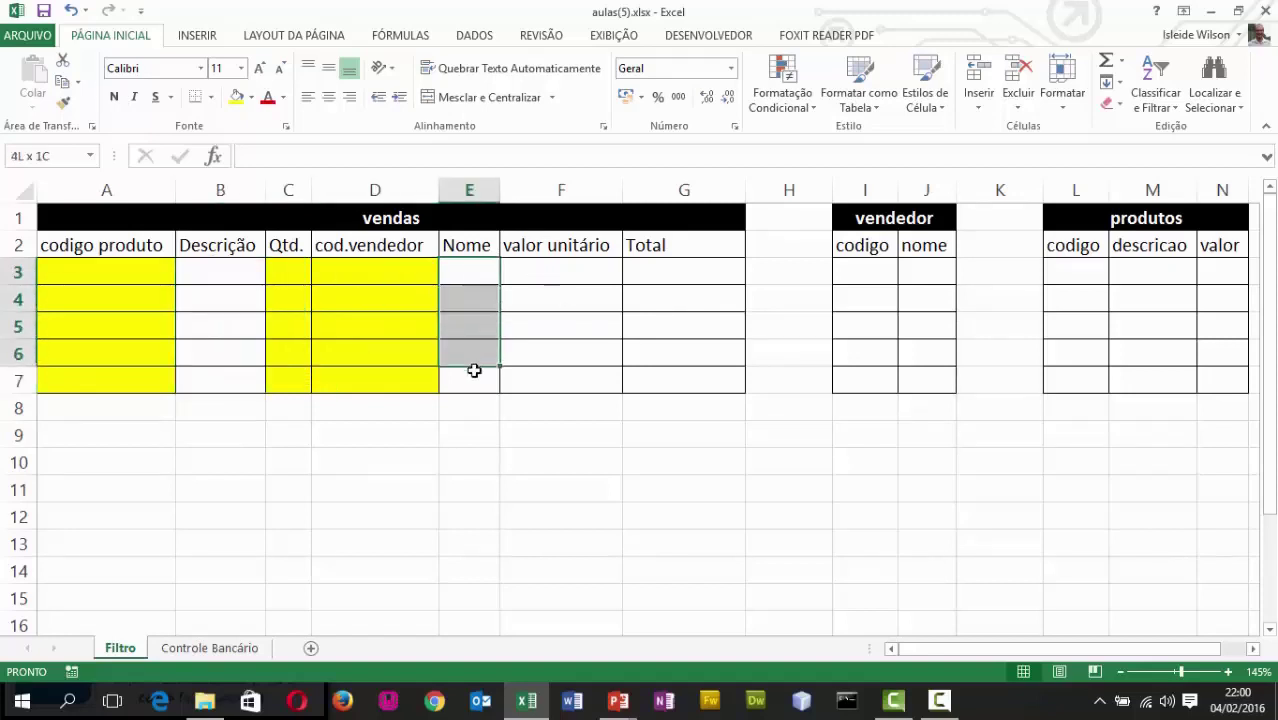
left_click(617, 380)
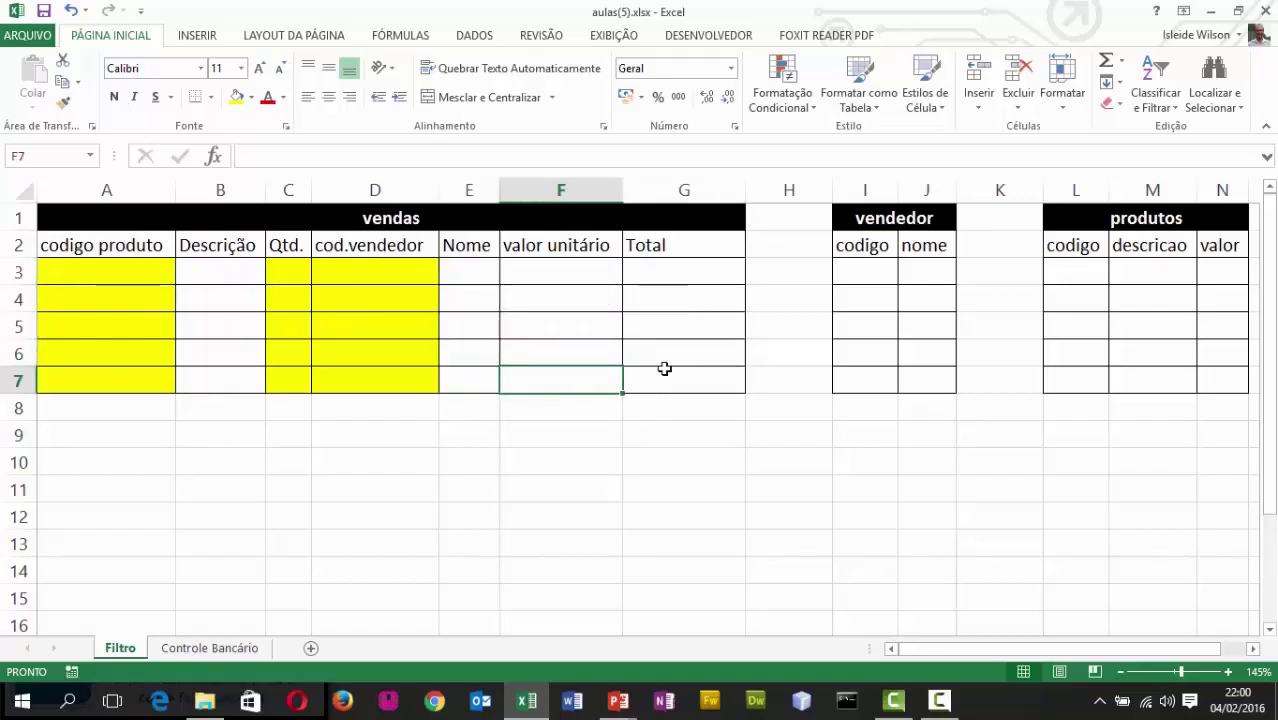
Enter seller codes 1 to 5 in I3:I7
left_click(866, 274)
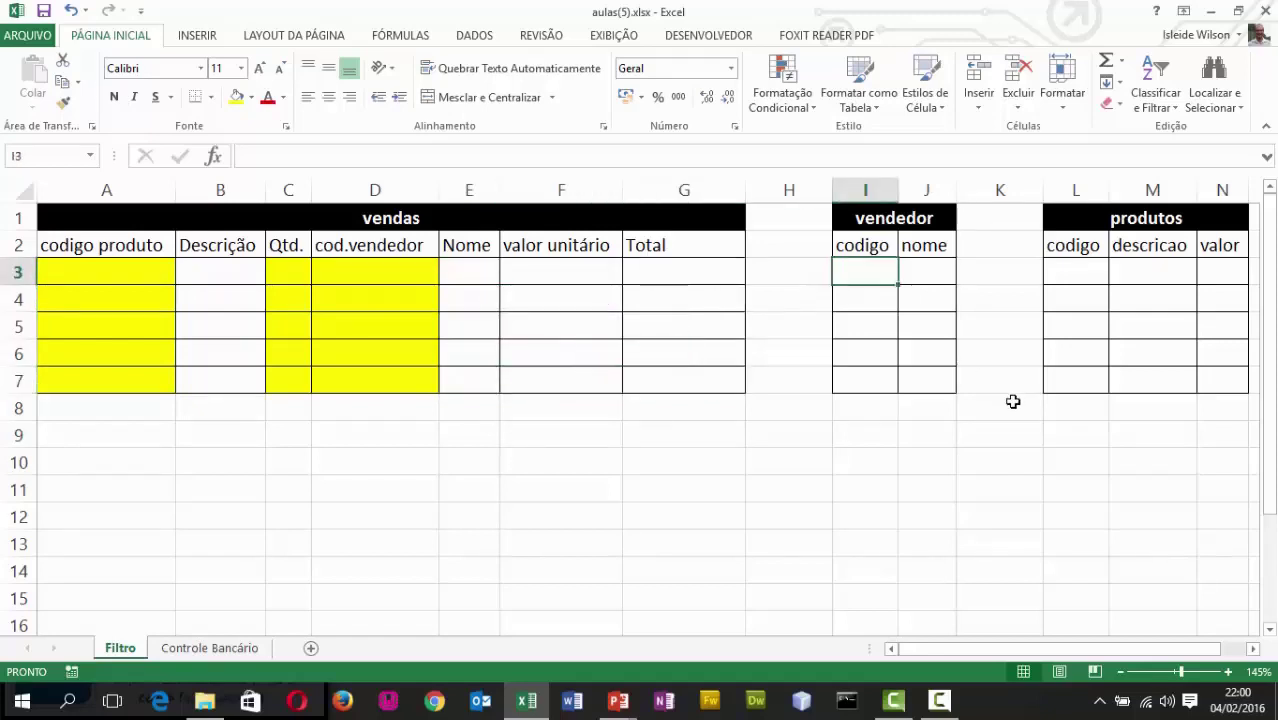
type("1 2 3")
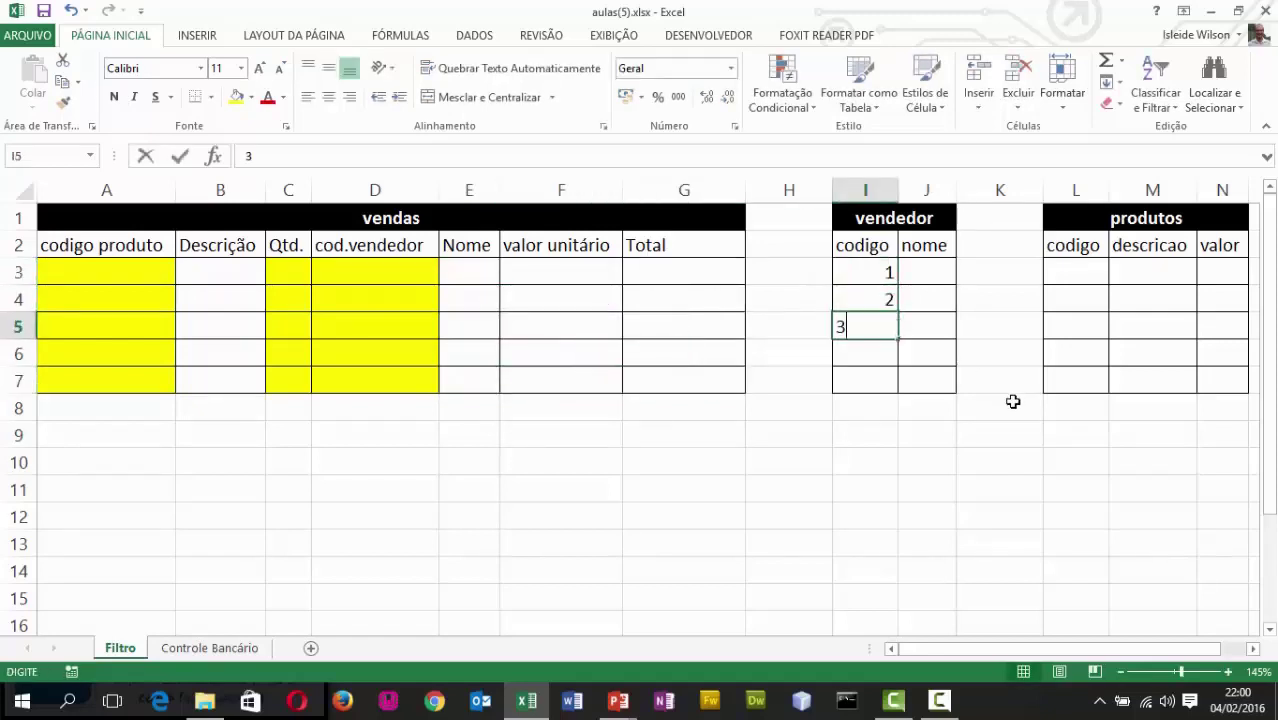
type(" 4 5")
key("Up")
key("Up")
key("Up")
key("Up")
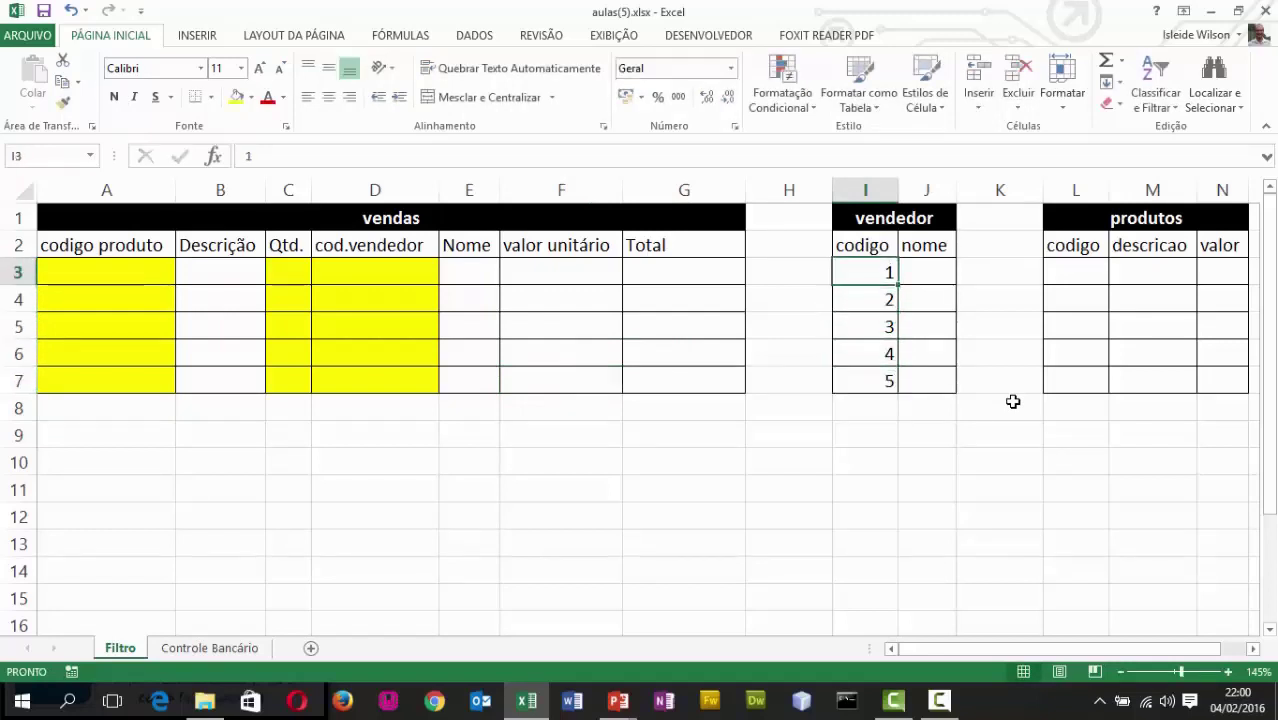
key("Right")
Enter the five seller names in J3:J7 of the vendedor table
type("EU")
key("Return")
type("JO")
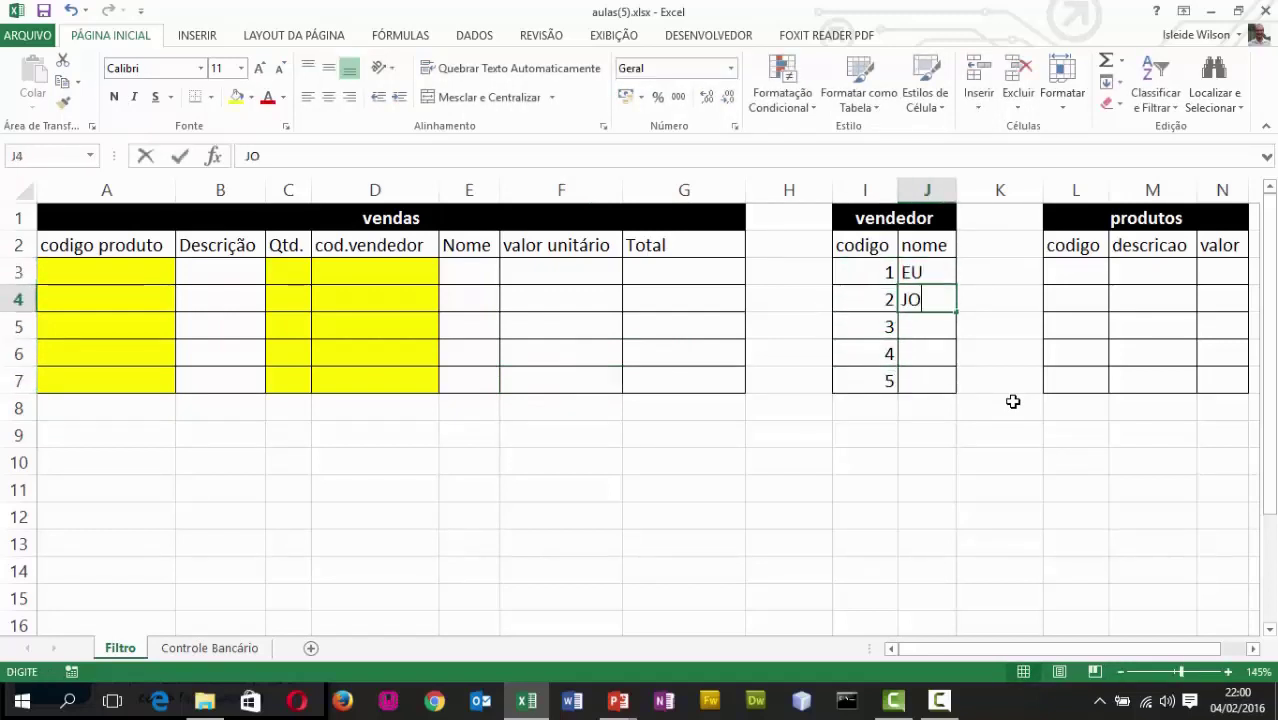
type("ÃO")
key("Return")
type("MARIA")
key("Return")
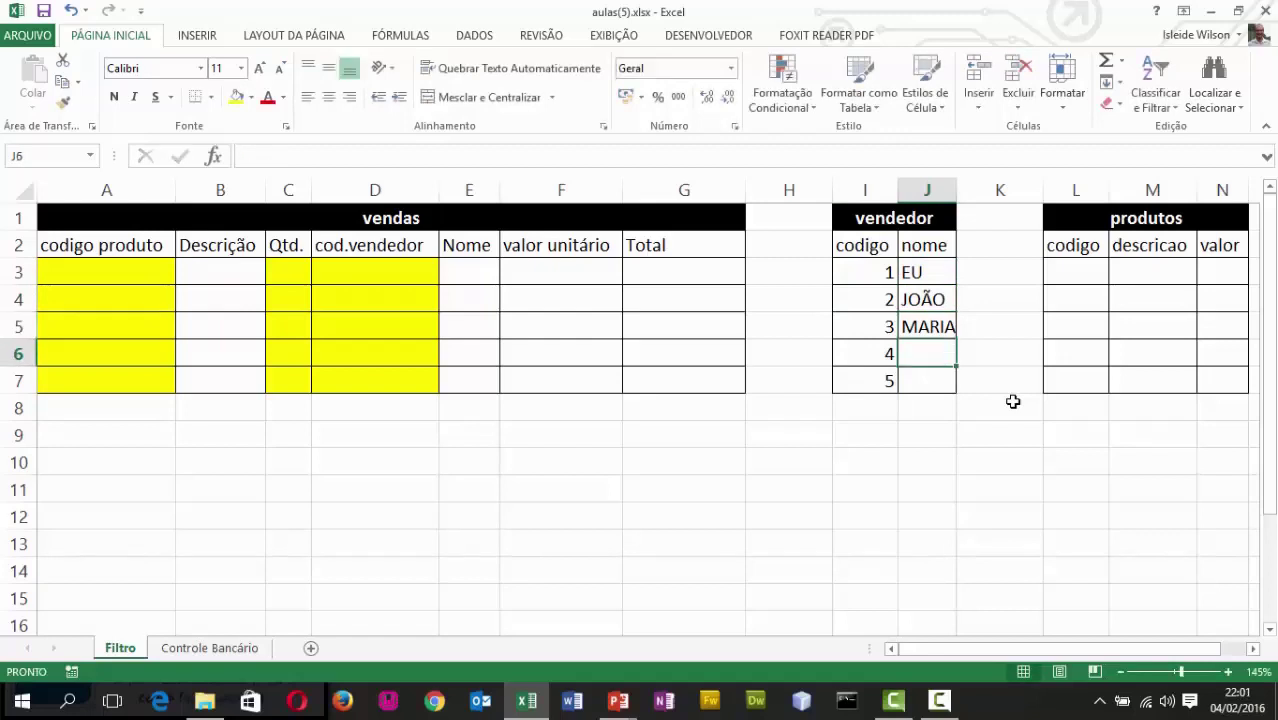
type("GUSTAVO")
key("Return")
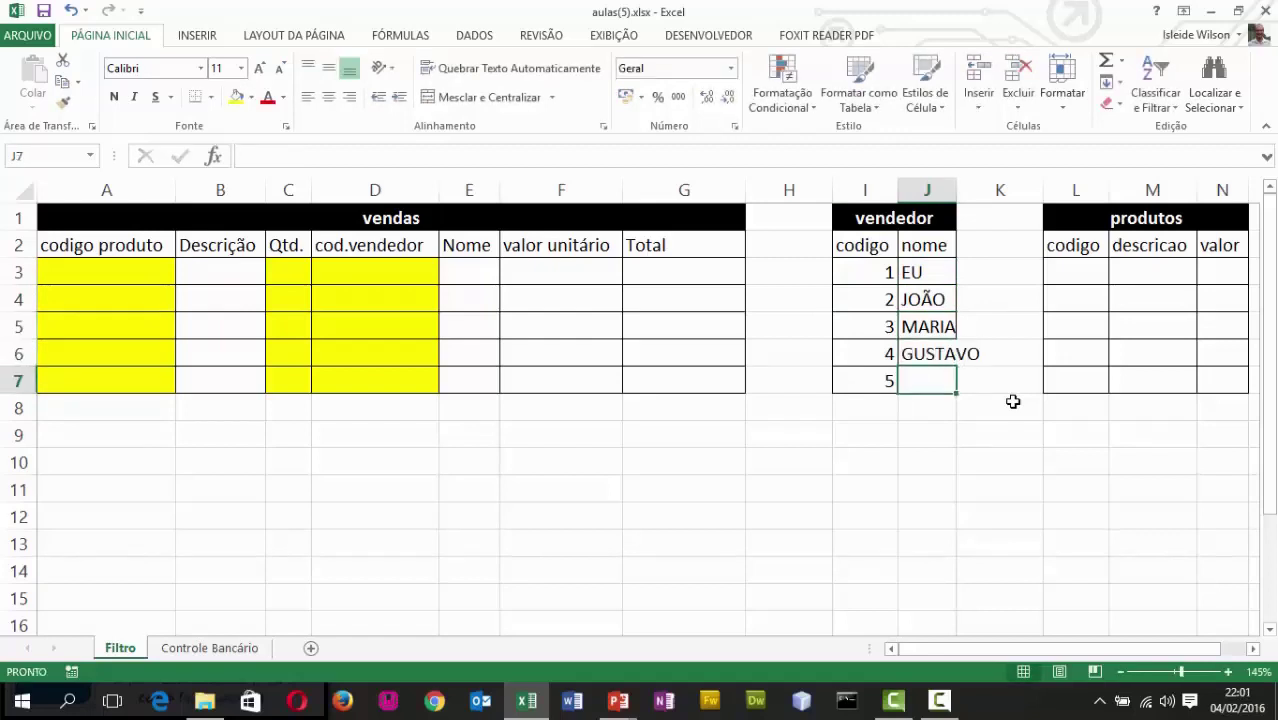
type("JO")
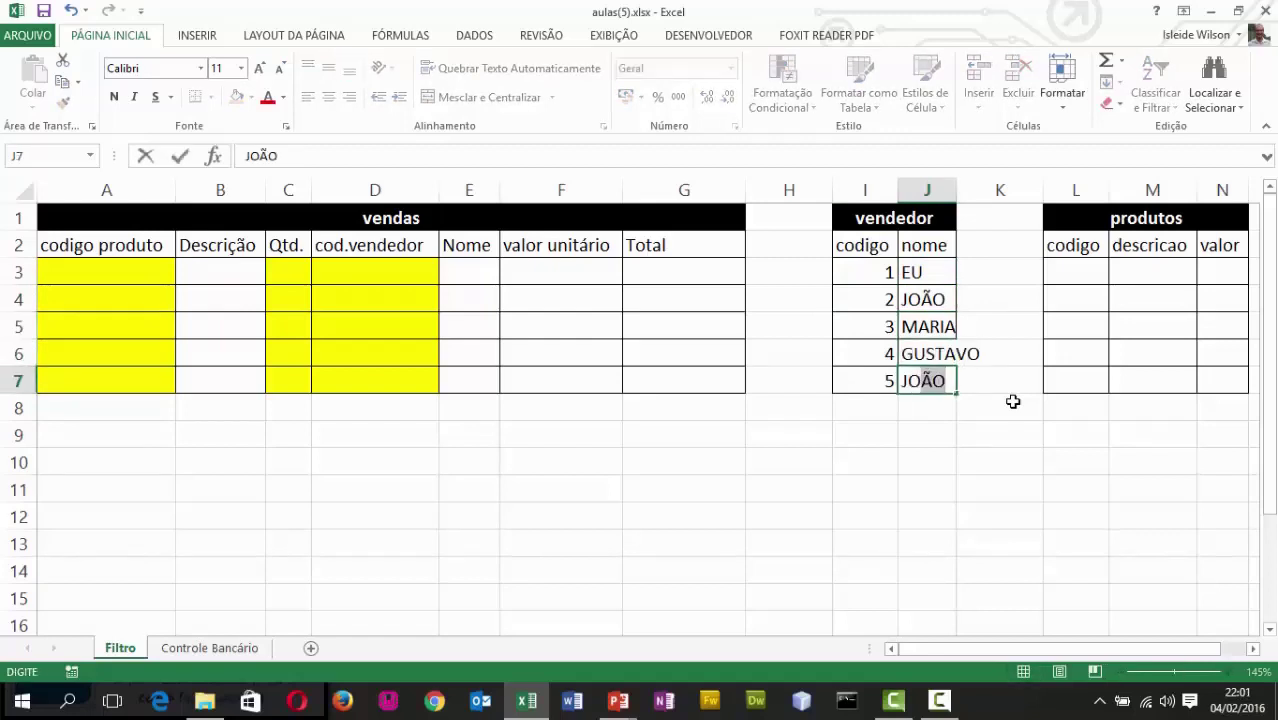
type("AQUINA")
key("Return")
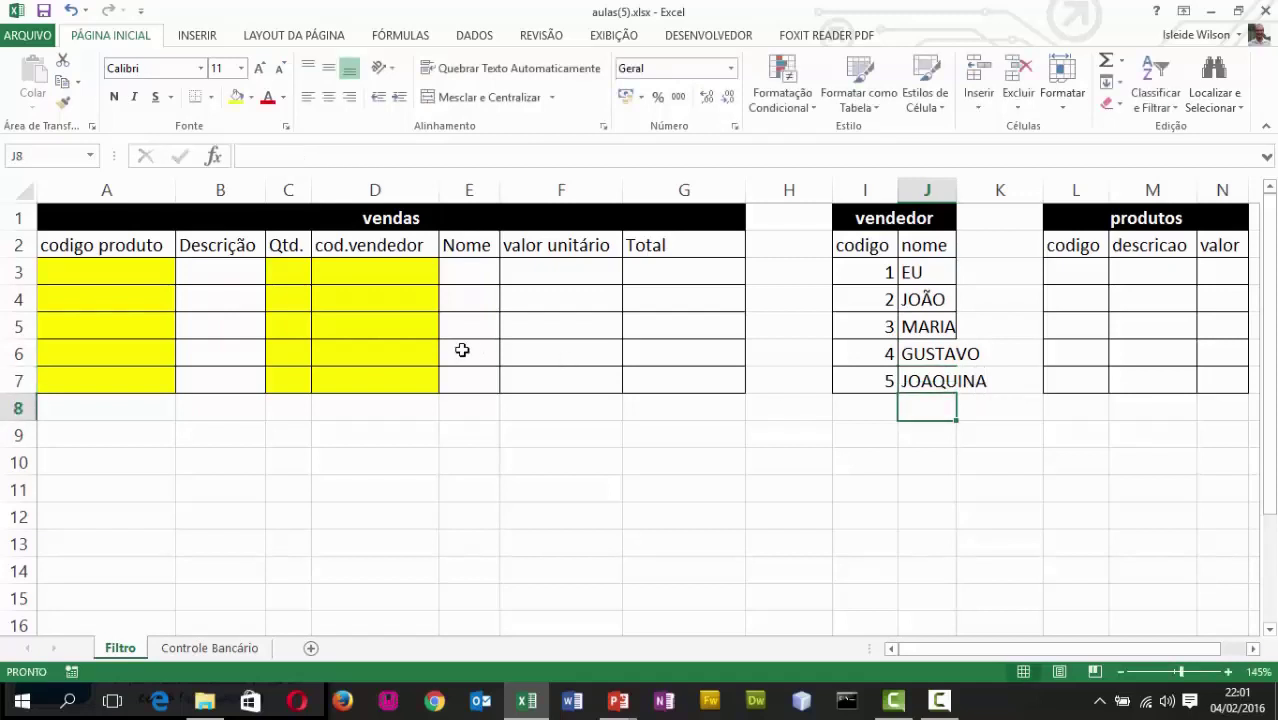
Widen column J and narrow columns K and H around the vendedor table
left_click_drag(957, 190, 997, 190)
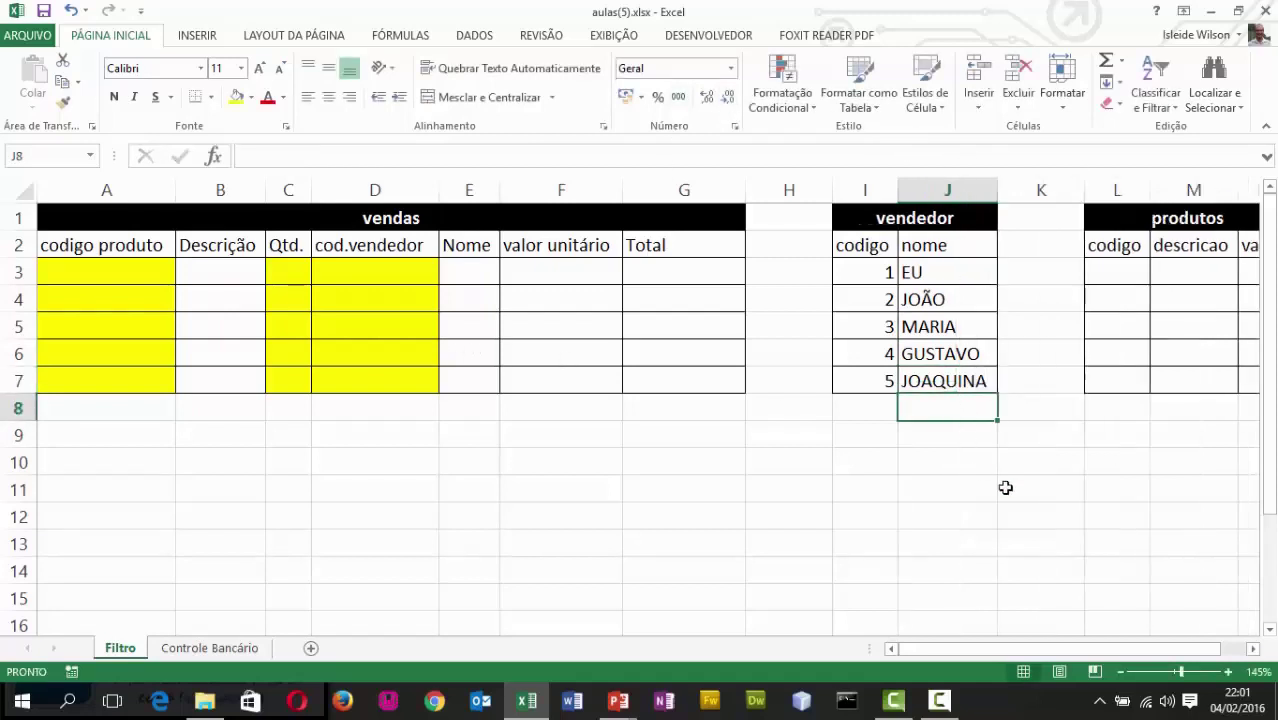
left_click_drag(1085, 190, 1033, 205)
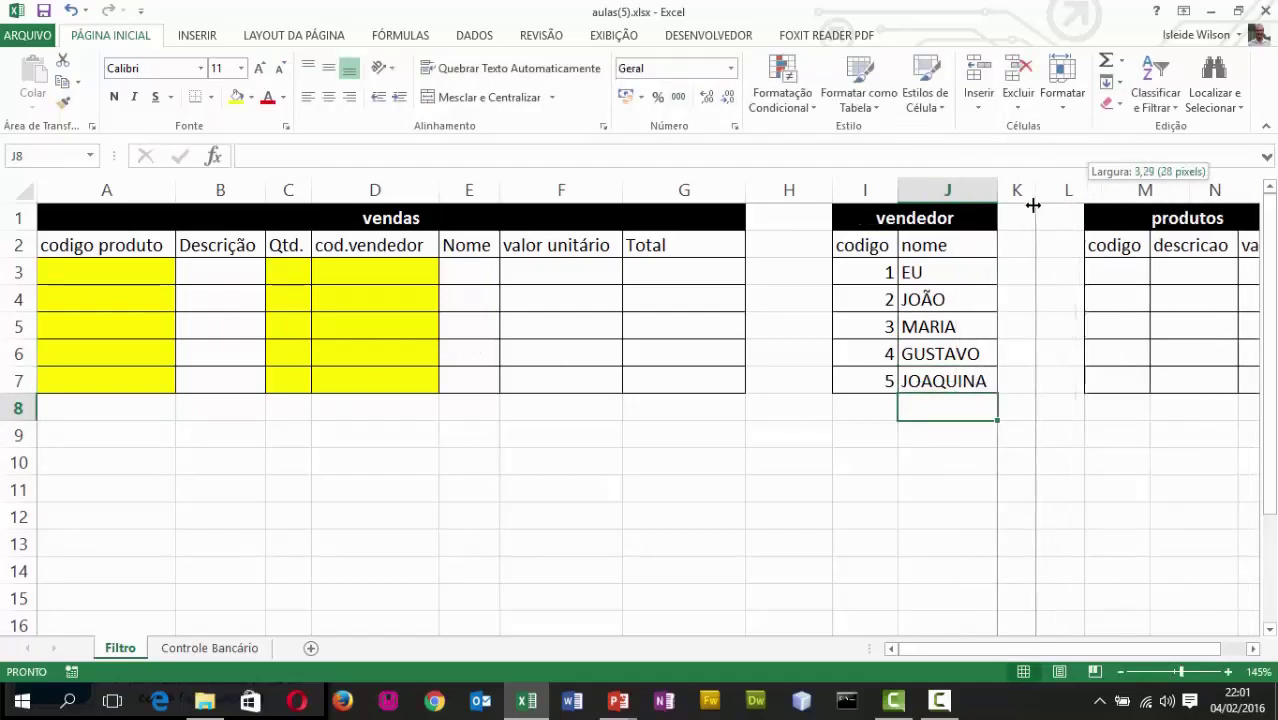
left_click_drag(830, 192, 771, 208)
Enter product codes 1 and 2 in L3:L4 and select them to extend the series
left_click(1008, 252)
left_click(1005, 267)
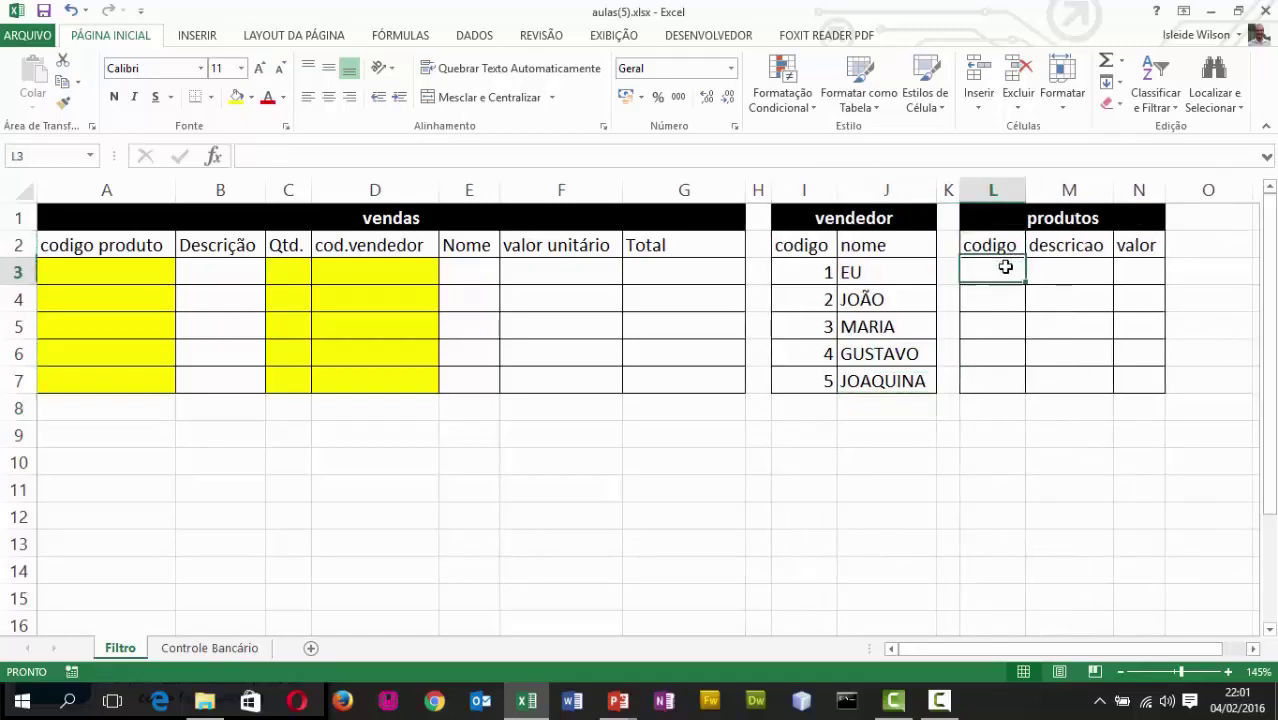
type("1")
key("Return")
type("2")
key("Return")
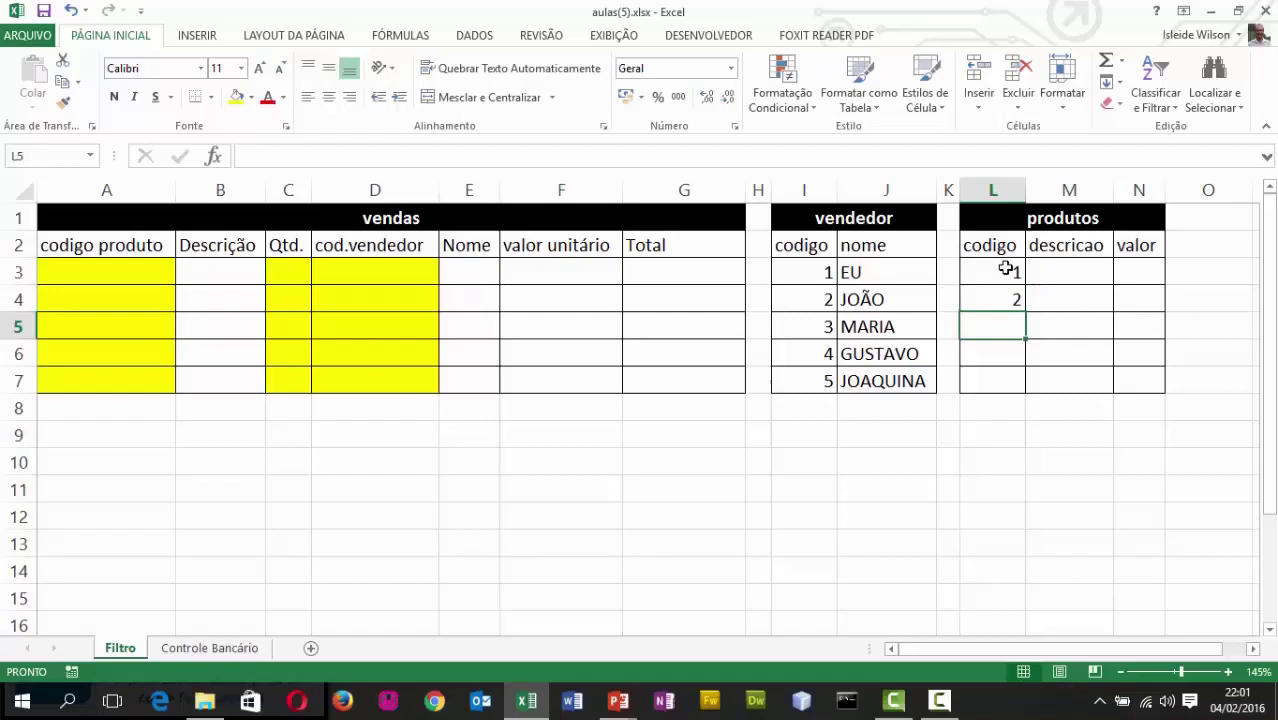
left_click_drag(1005, 268, 1030, 398)
key("Right")
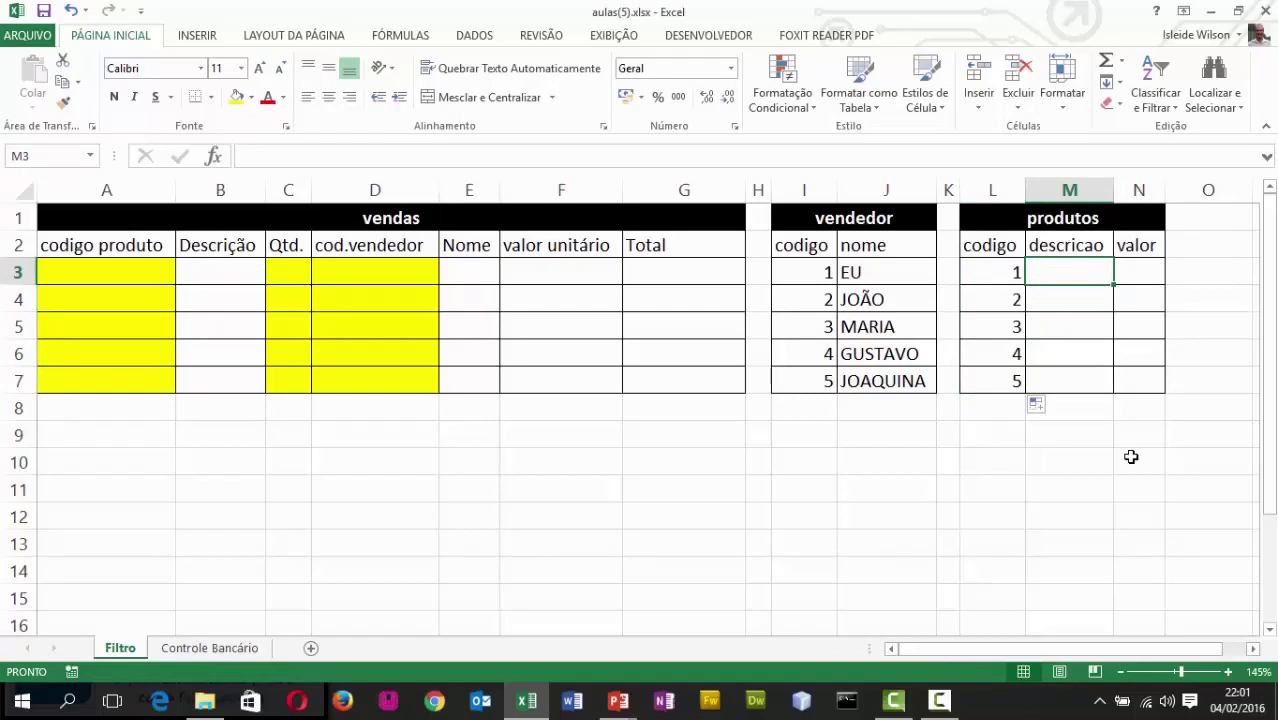
List the products MOUSE, TECLADO, GABINETE, FONTE and MONITOR in M3:M7
type("MOUSE")
key("Return")
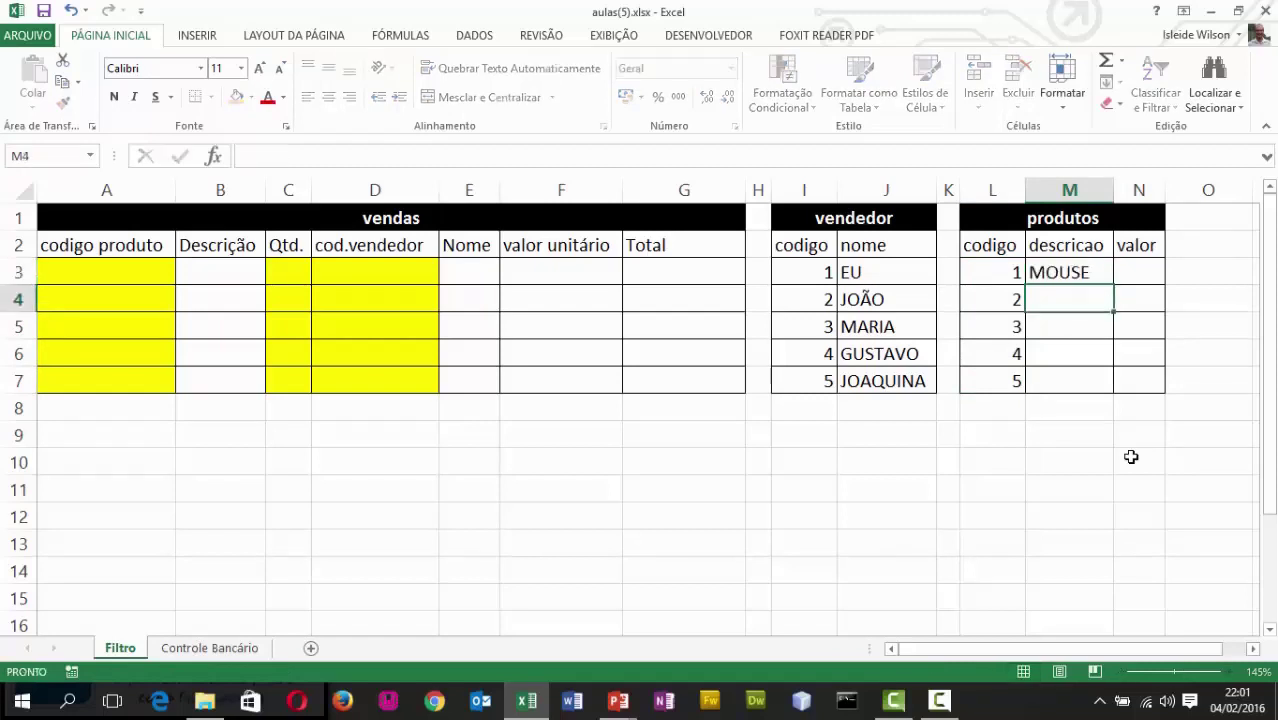
type("TECLADO")
key("Return")
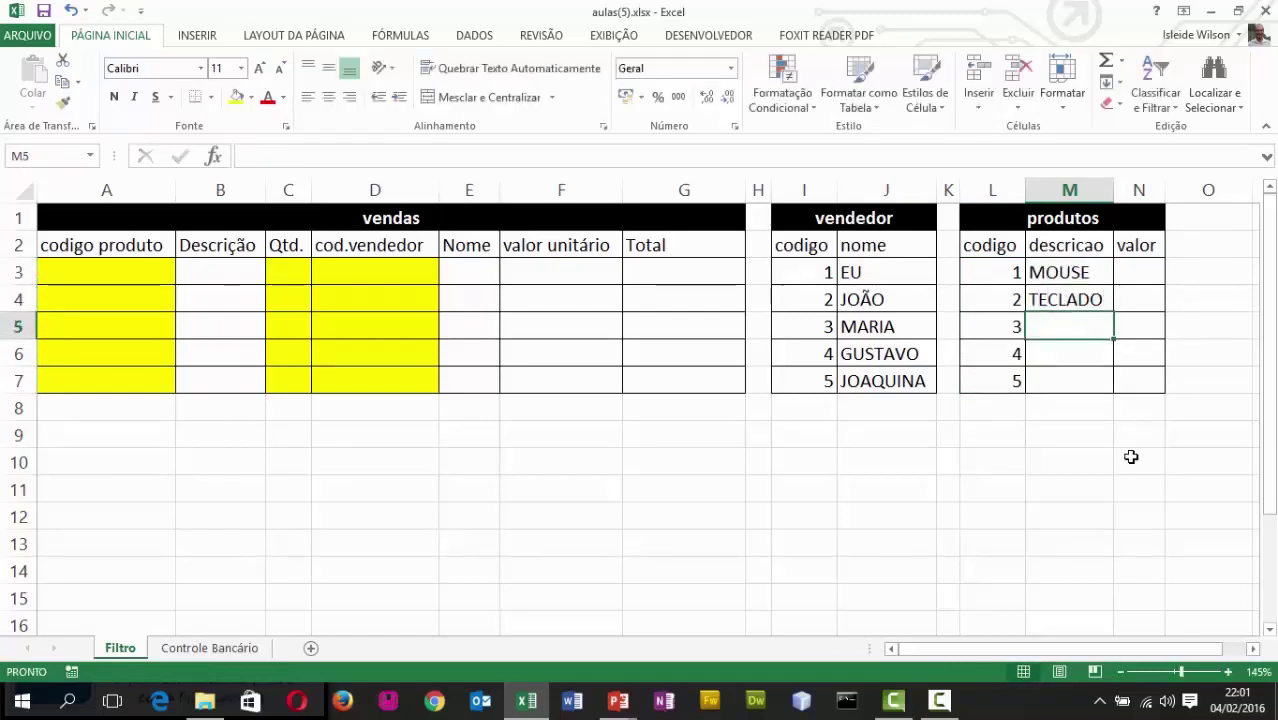
type("GABINET")
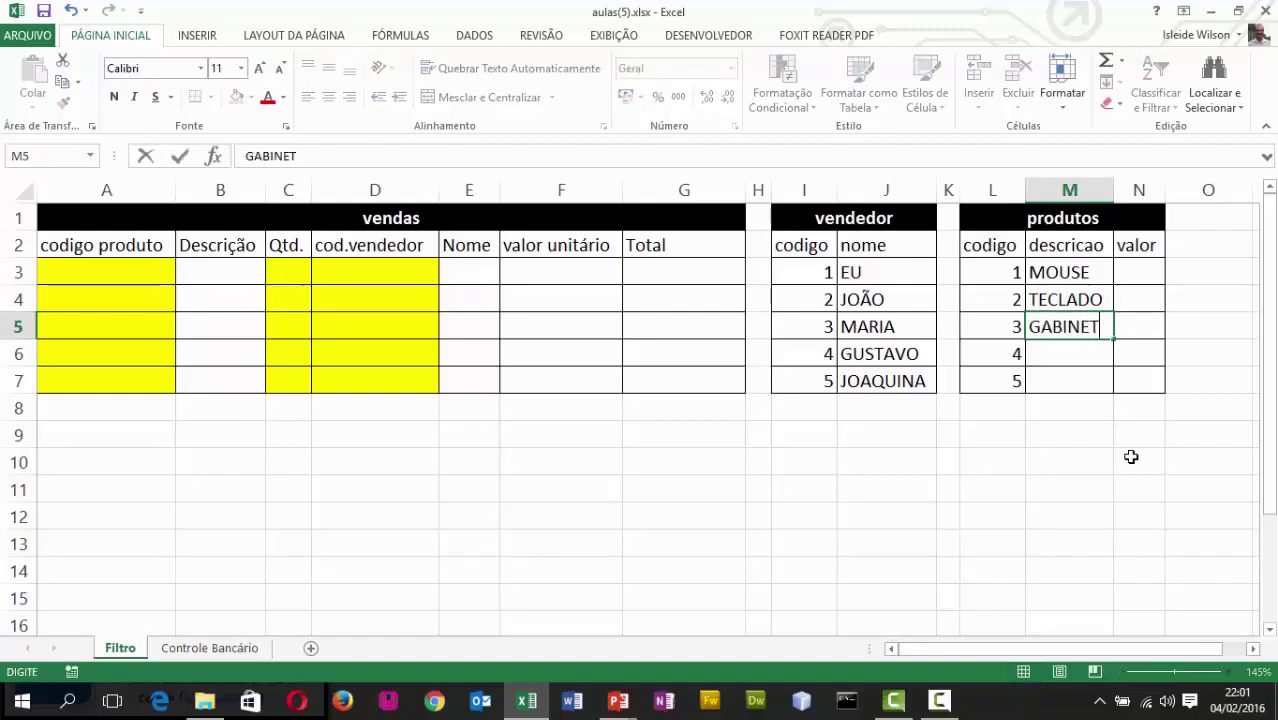
type("E")
key("Return")
type("FONTE")
key("Return")
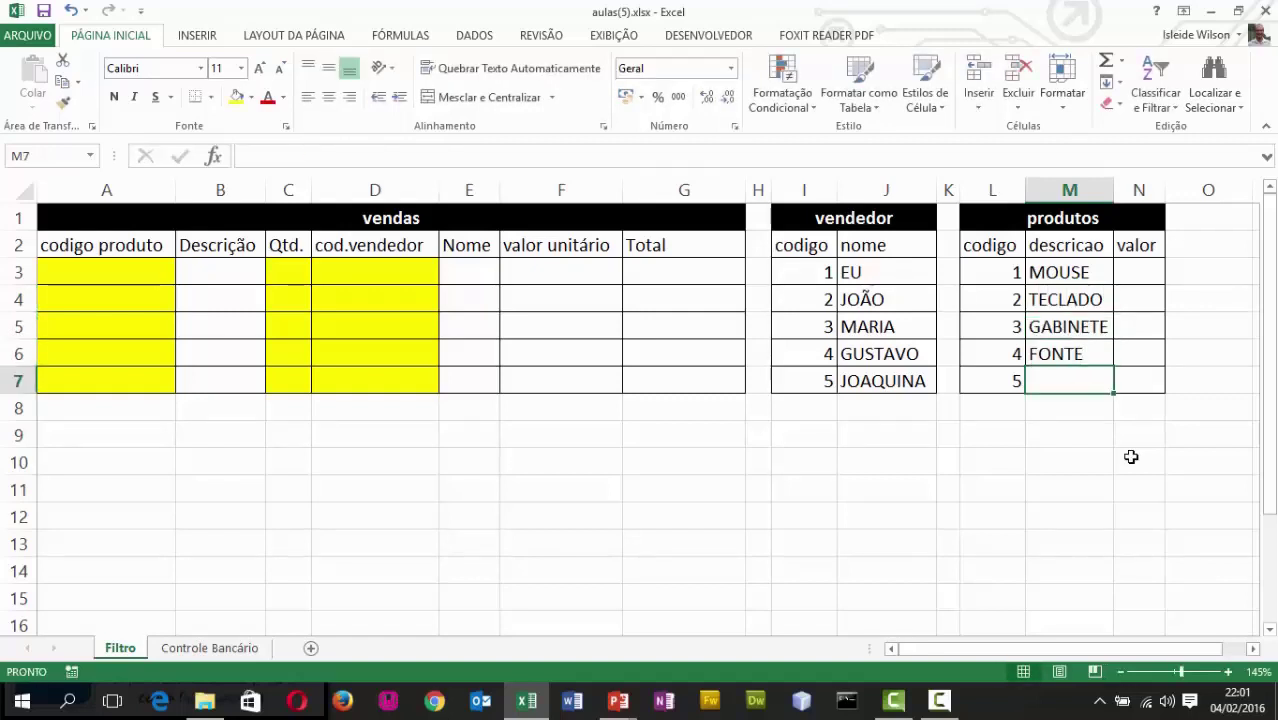
type("MONITO")
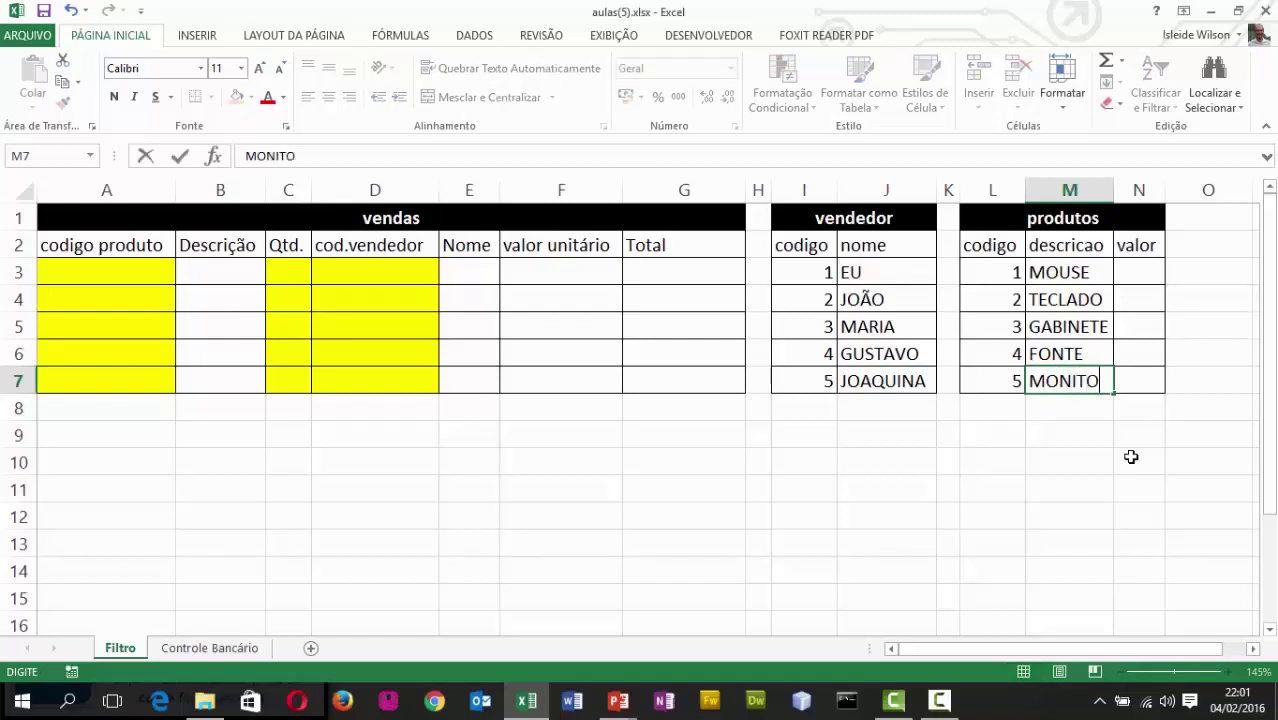
type("A")
key("Up")
key("Up")
key("Up")
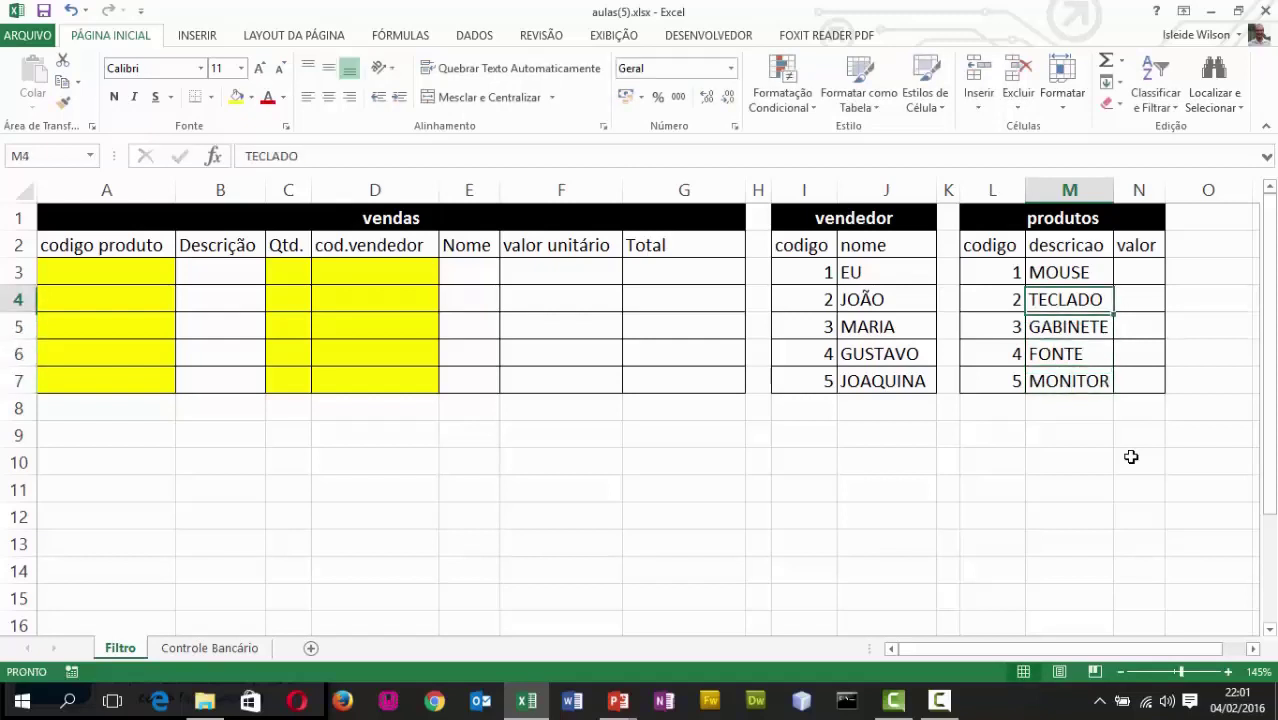
Enter prices 7, 30, 50, 40 and 150 in N3:N7
key("Right")
key("Up")
type("7")
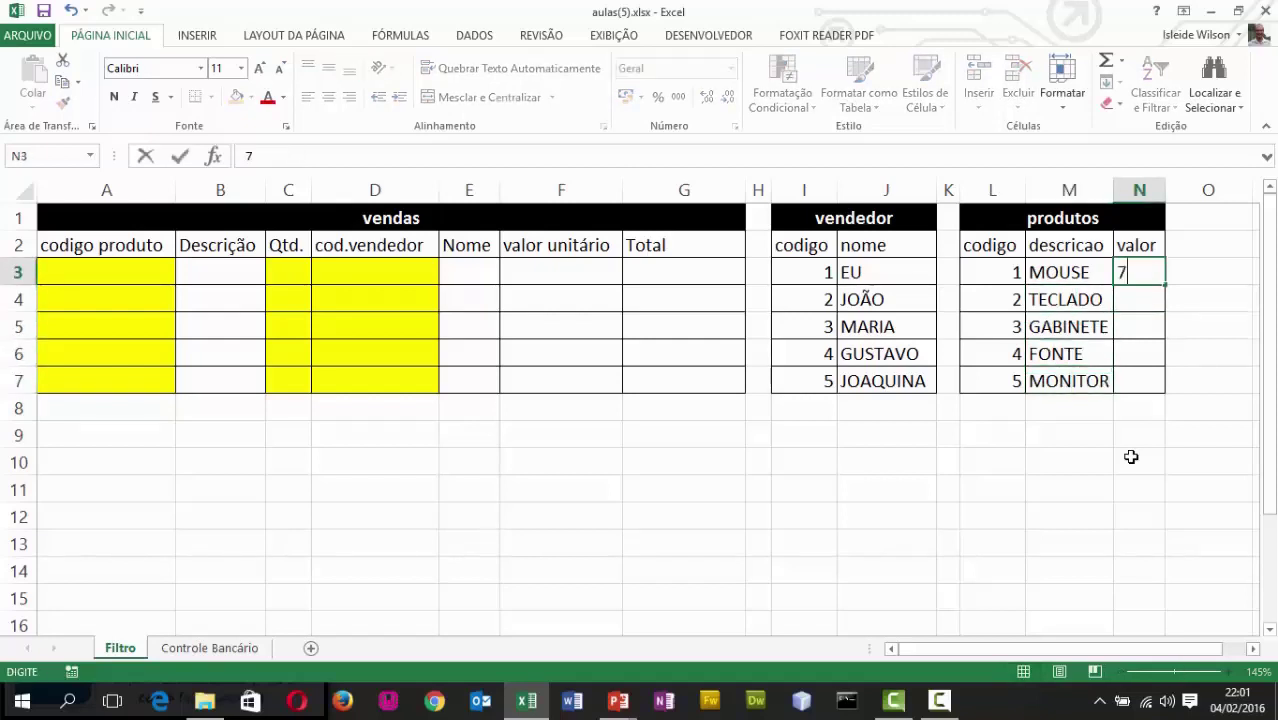
key("Return")
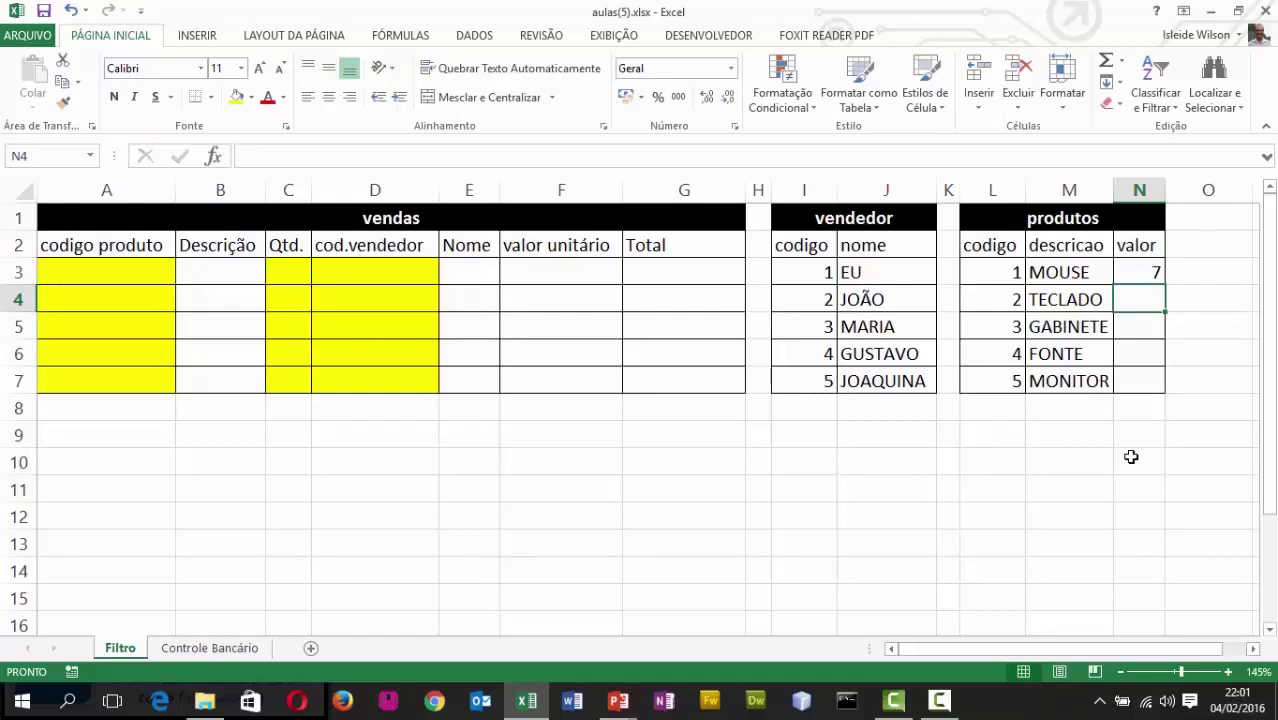
type("30")
key("Return")
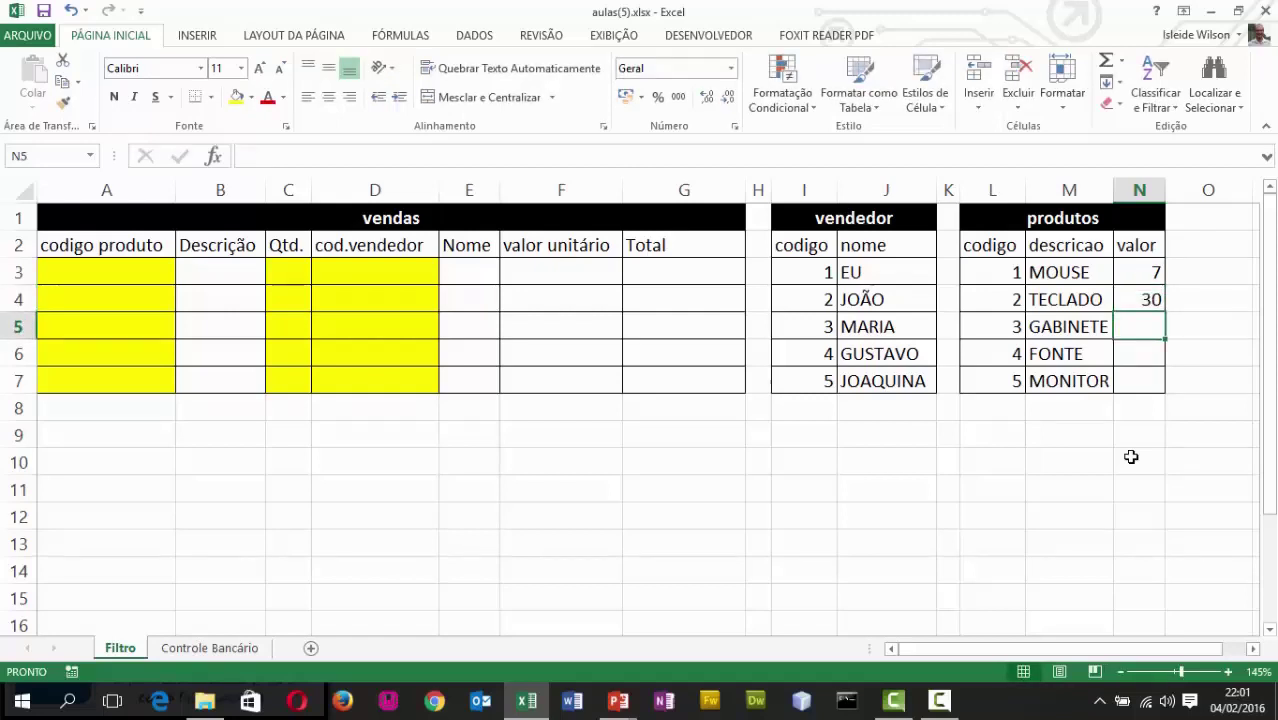
type("50")
key("Return")
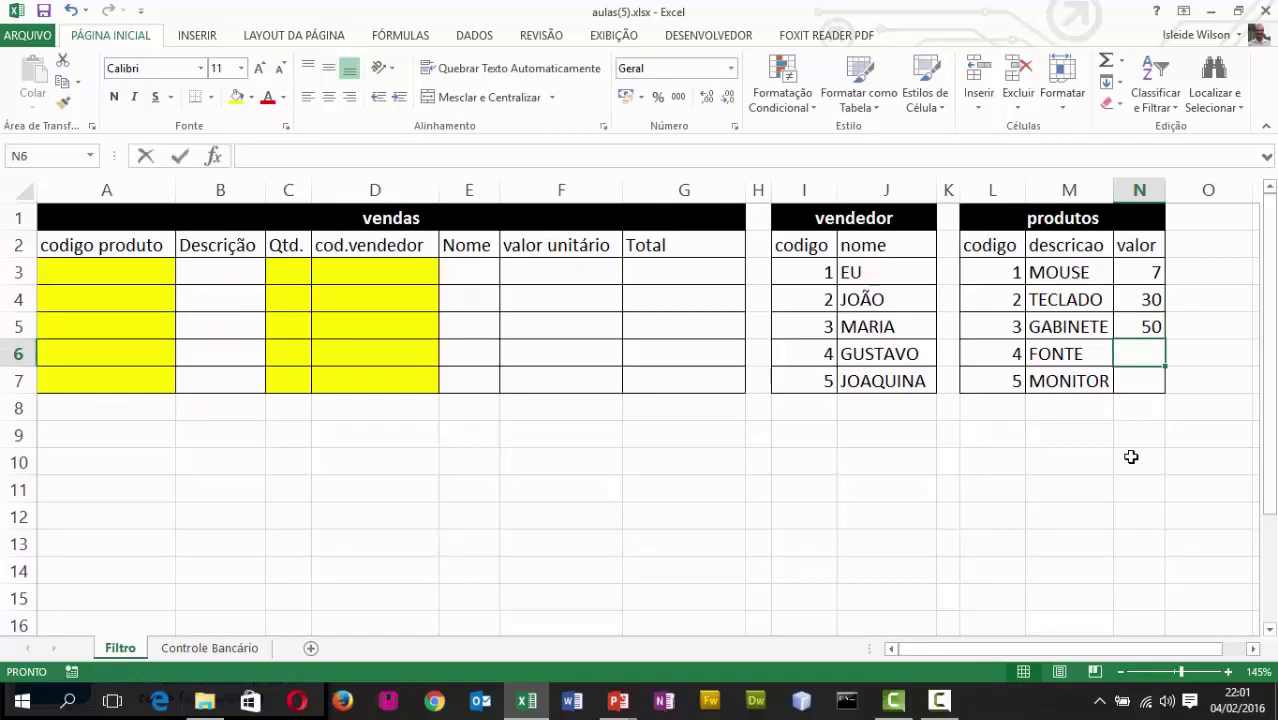
type("40")
key("Return")
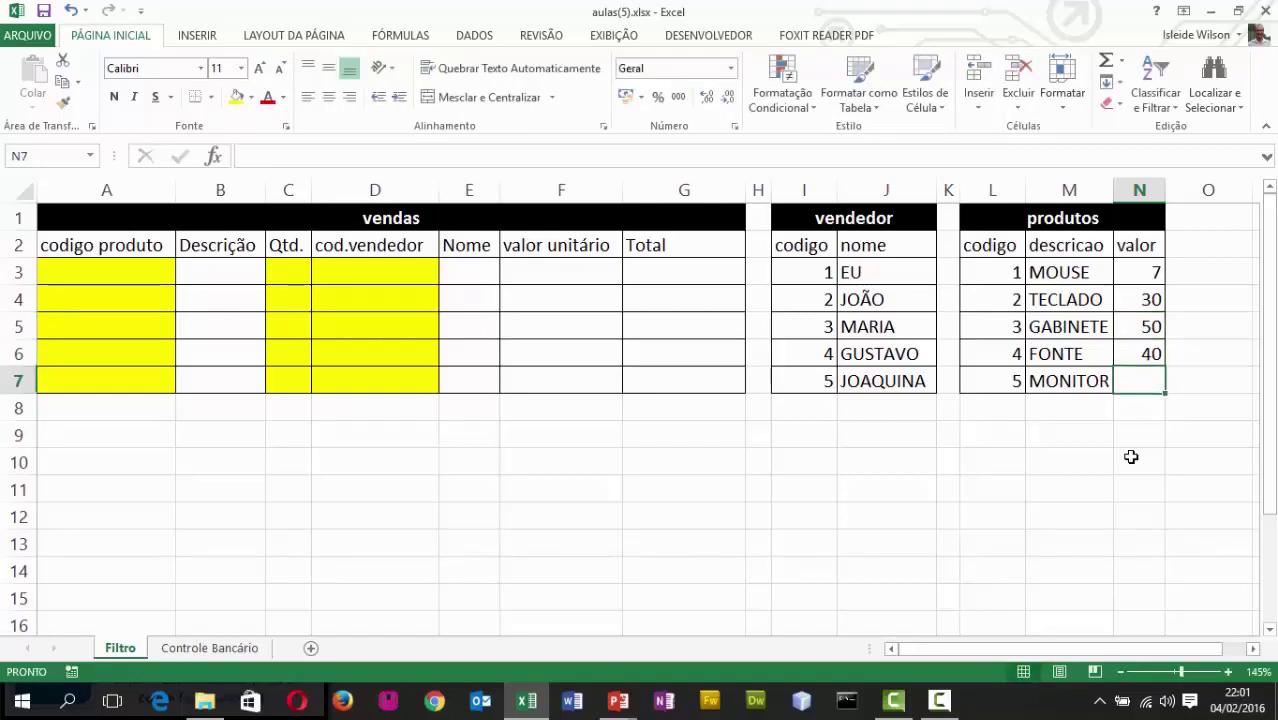
type("150")
key("Return")
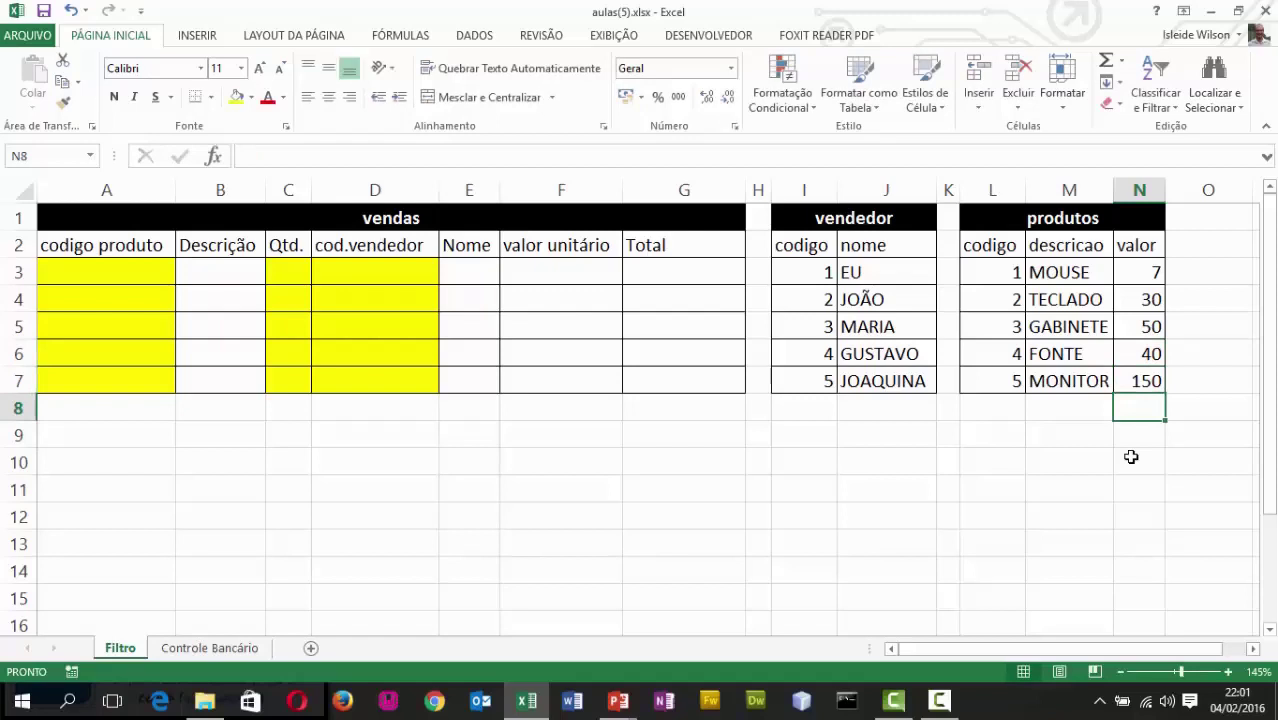
Format the prices in N3:N7 as R$ accounting values
left_click_drag(1121, 272, 1125, 380)
left_click(626, 97)
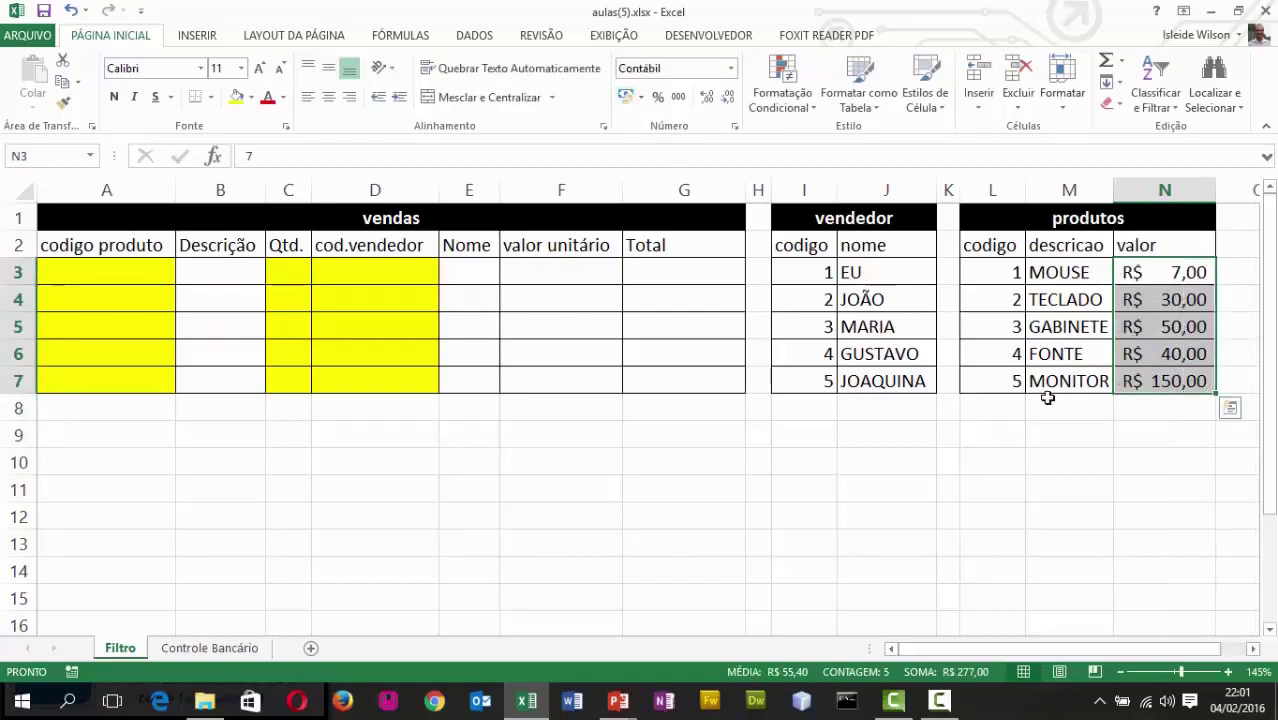
left_click(886, 434)
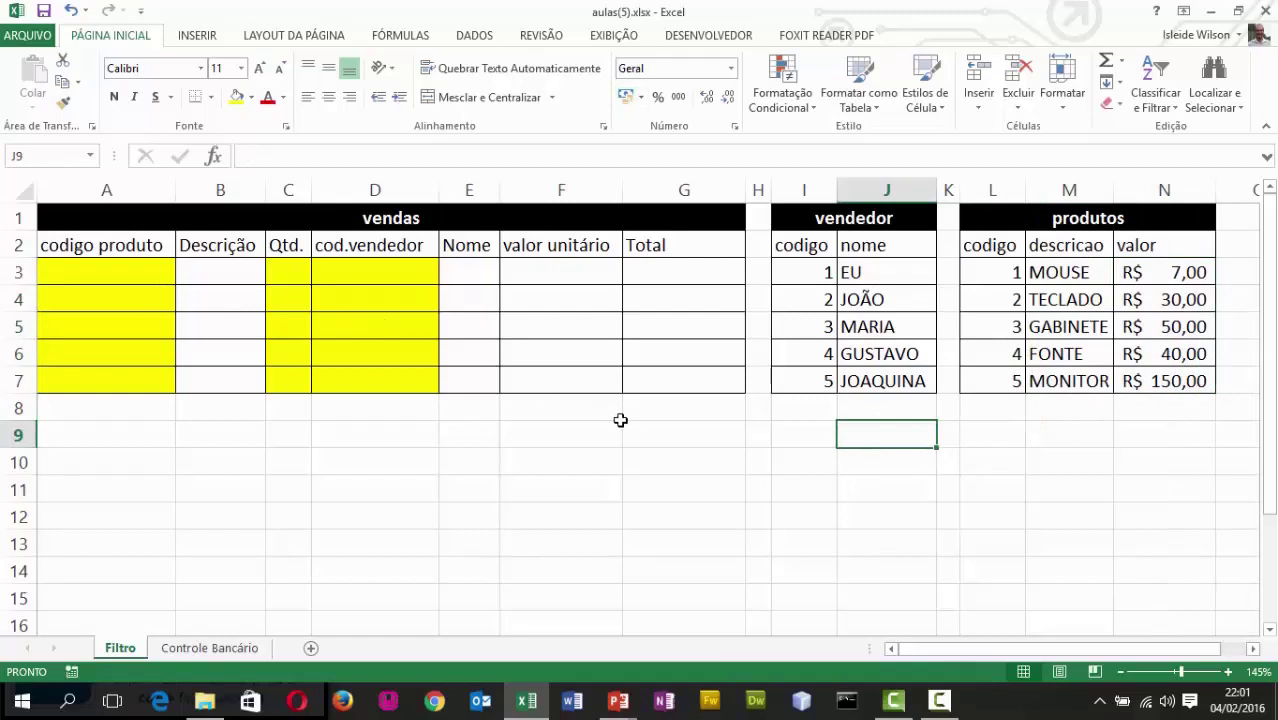
left_click(42, 279)
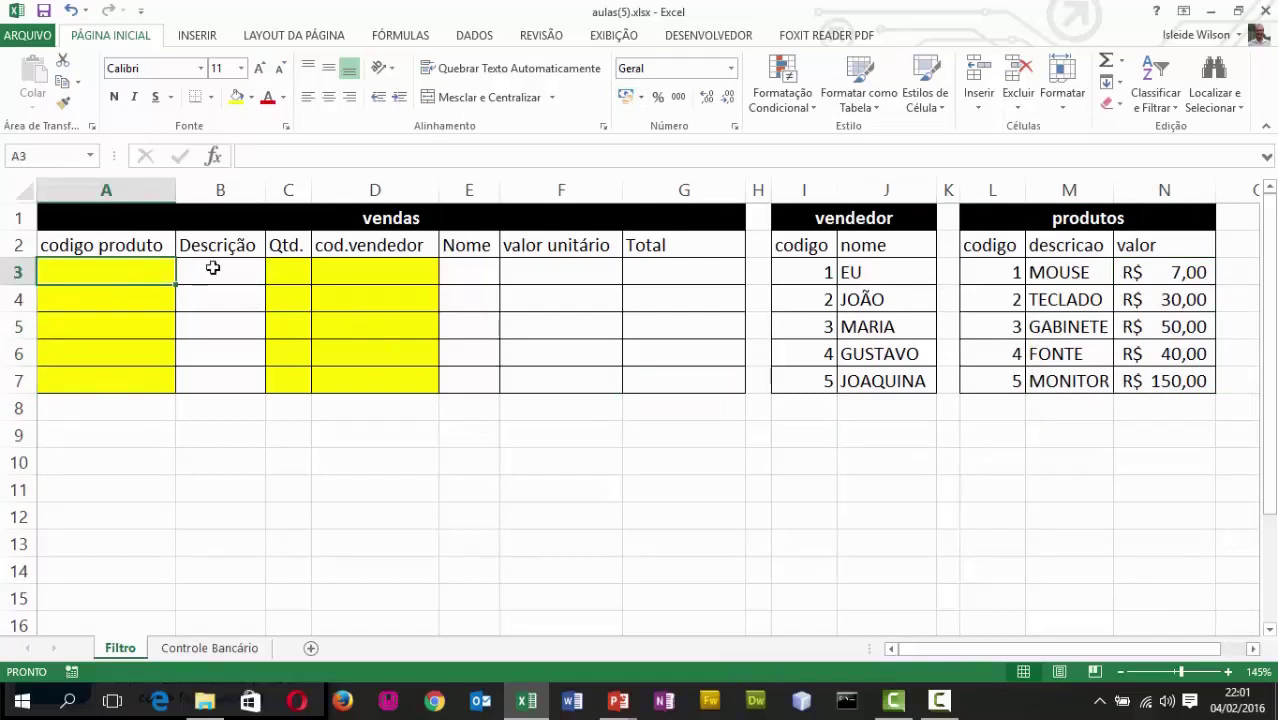
left_click_drag(214, 266, 206, 371)
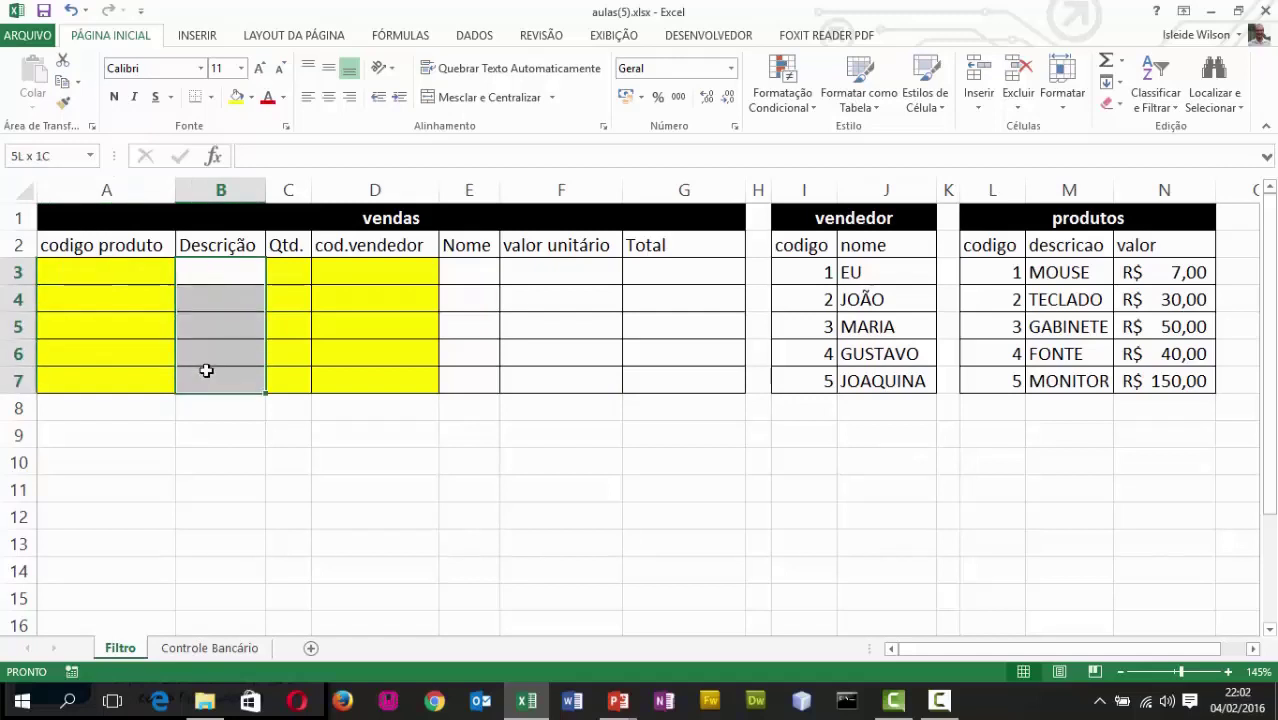
Enter product code 4 in A3, quantity 10 in C3 and seller code 3 in D3
left_click(132, 272)
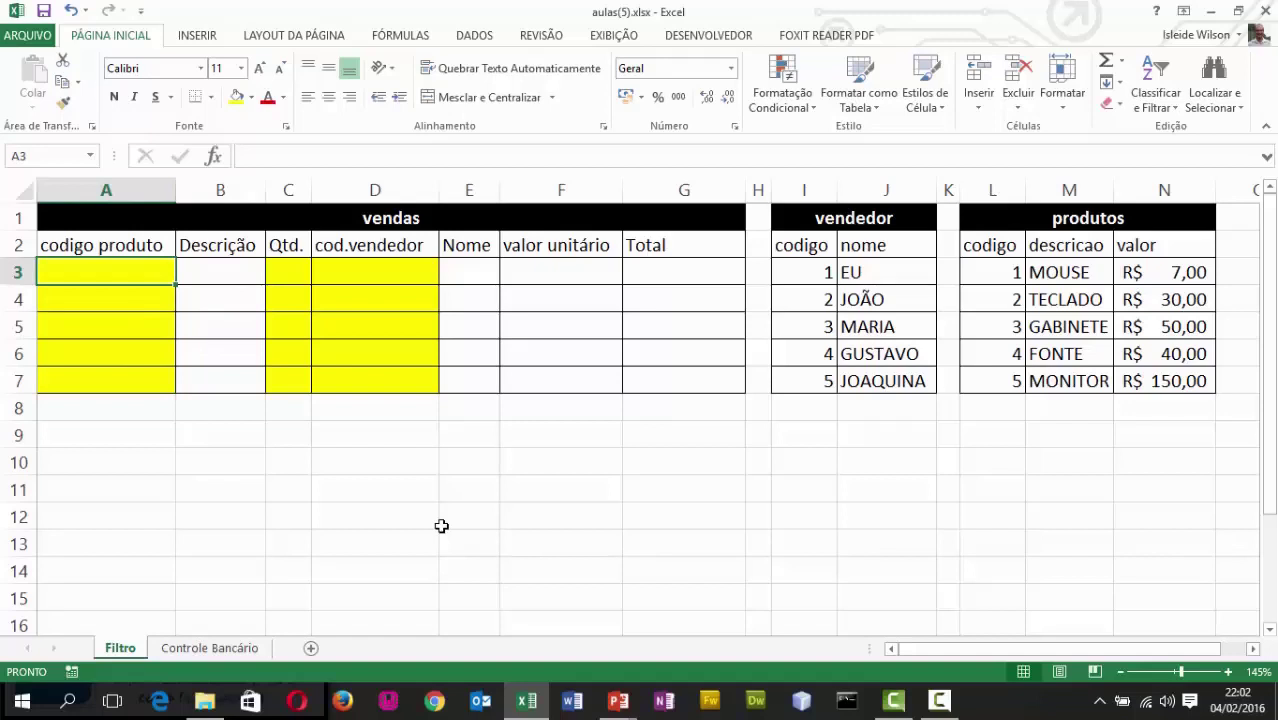
type("4")
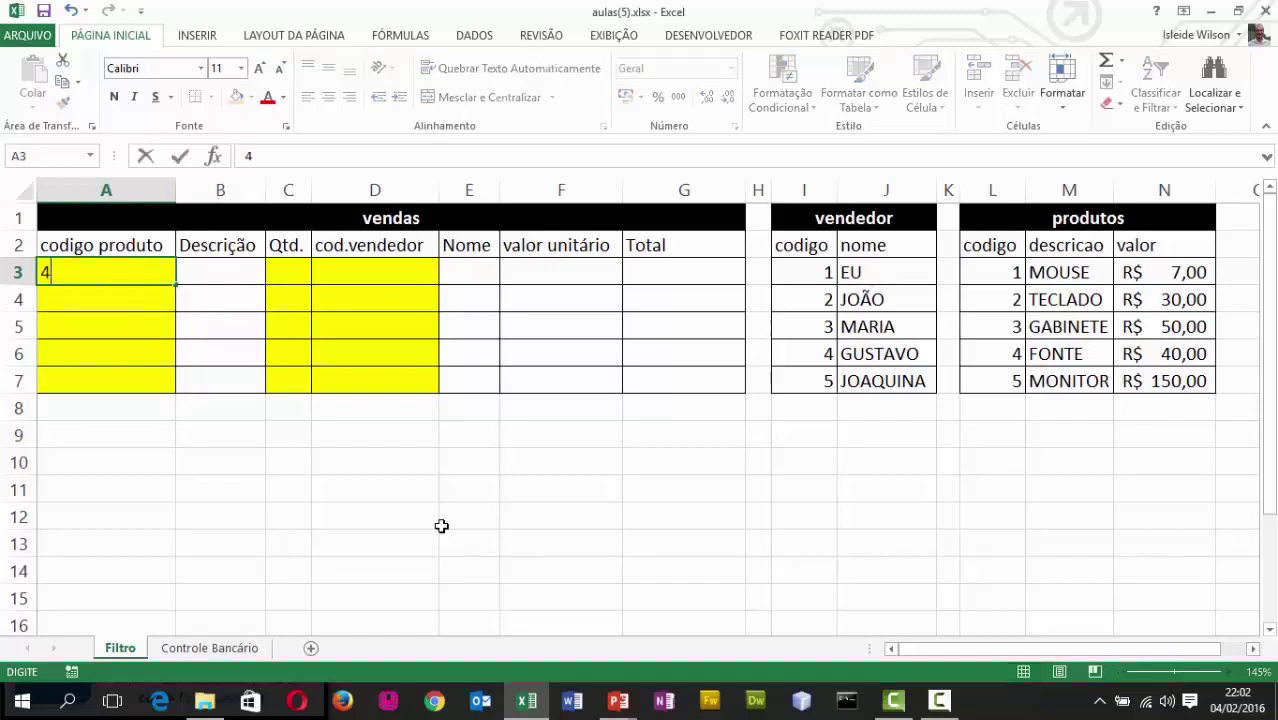
key("Tab")
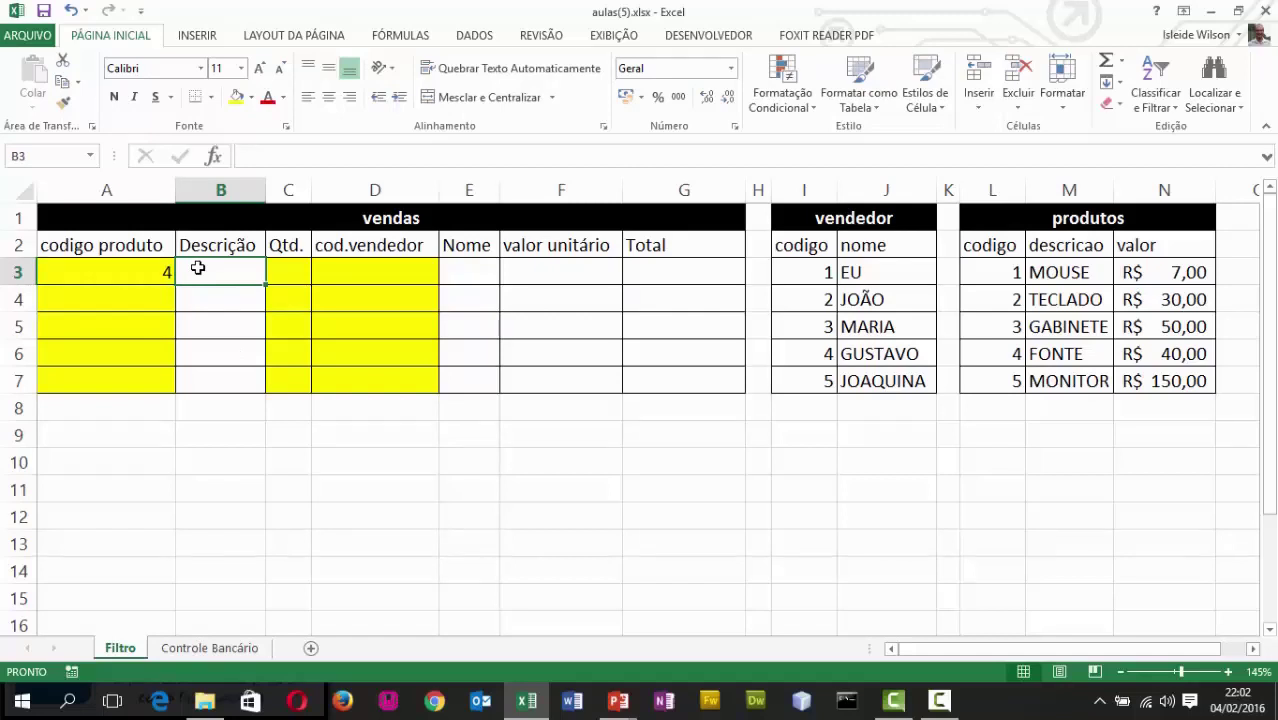
key("Tab")
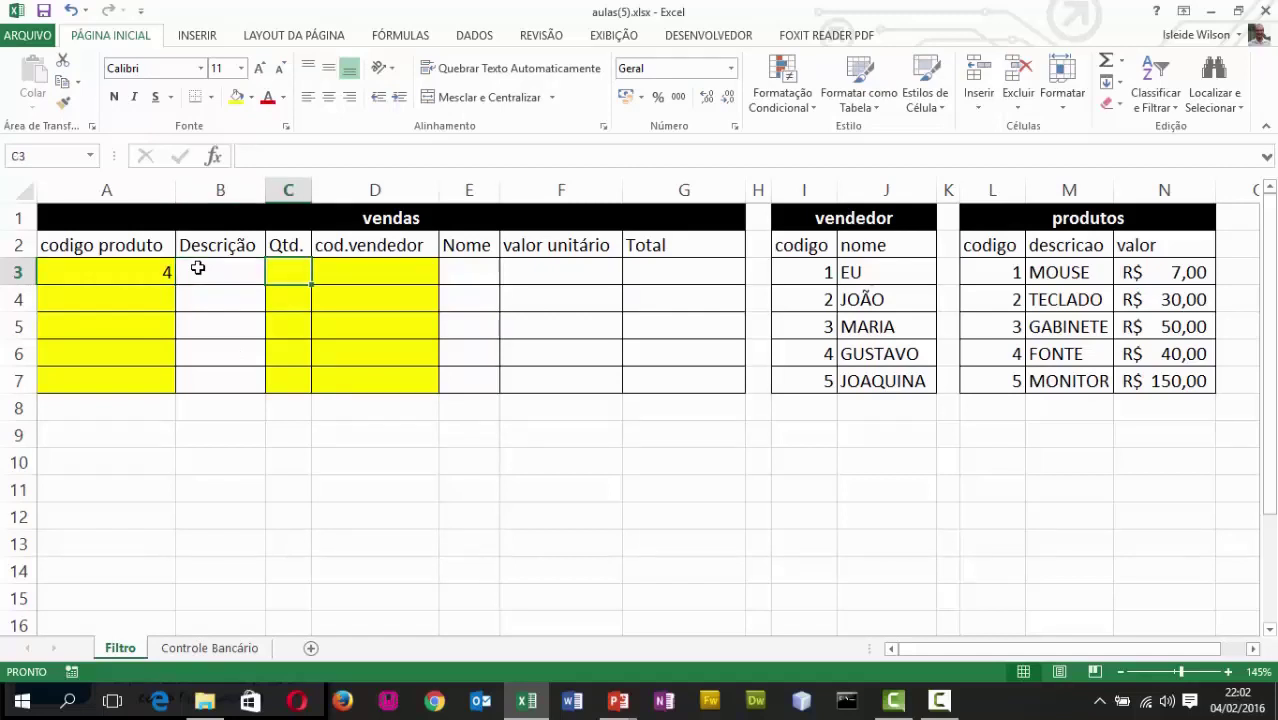
type("10")
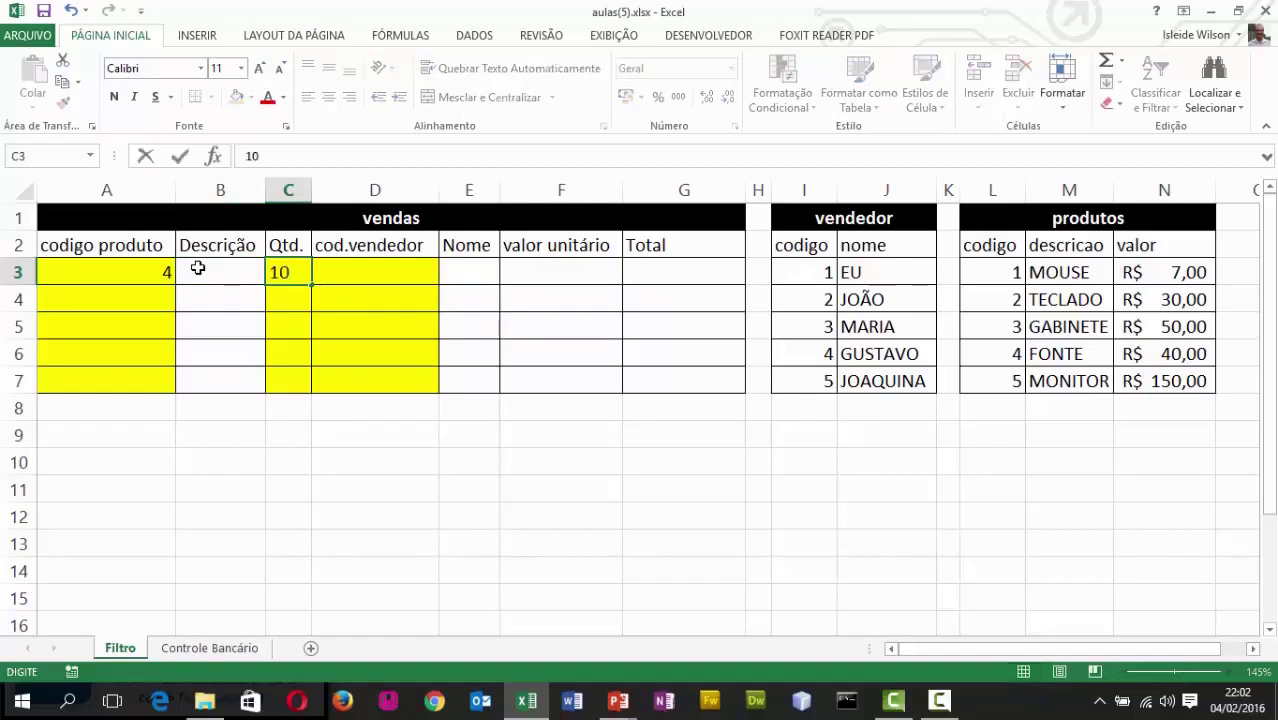
key("Return")
key("Up")
key("Right")
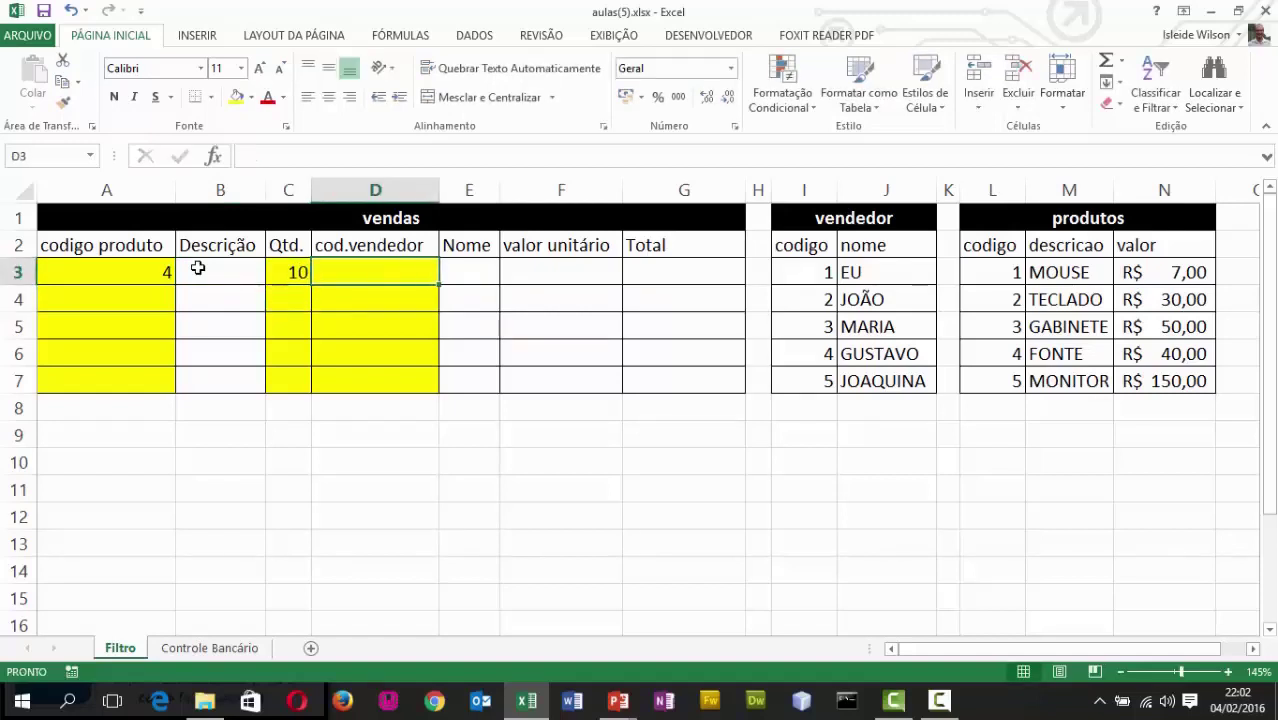
type("3")
key("Tab")
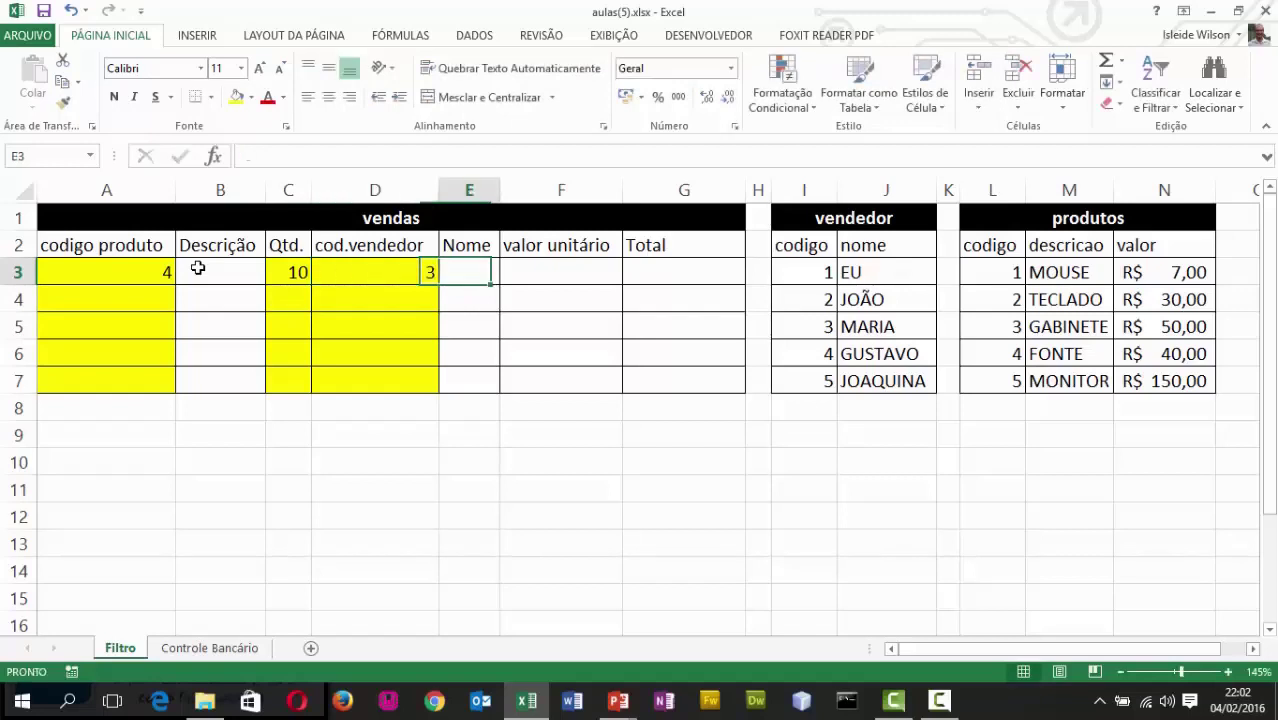
key("Down")
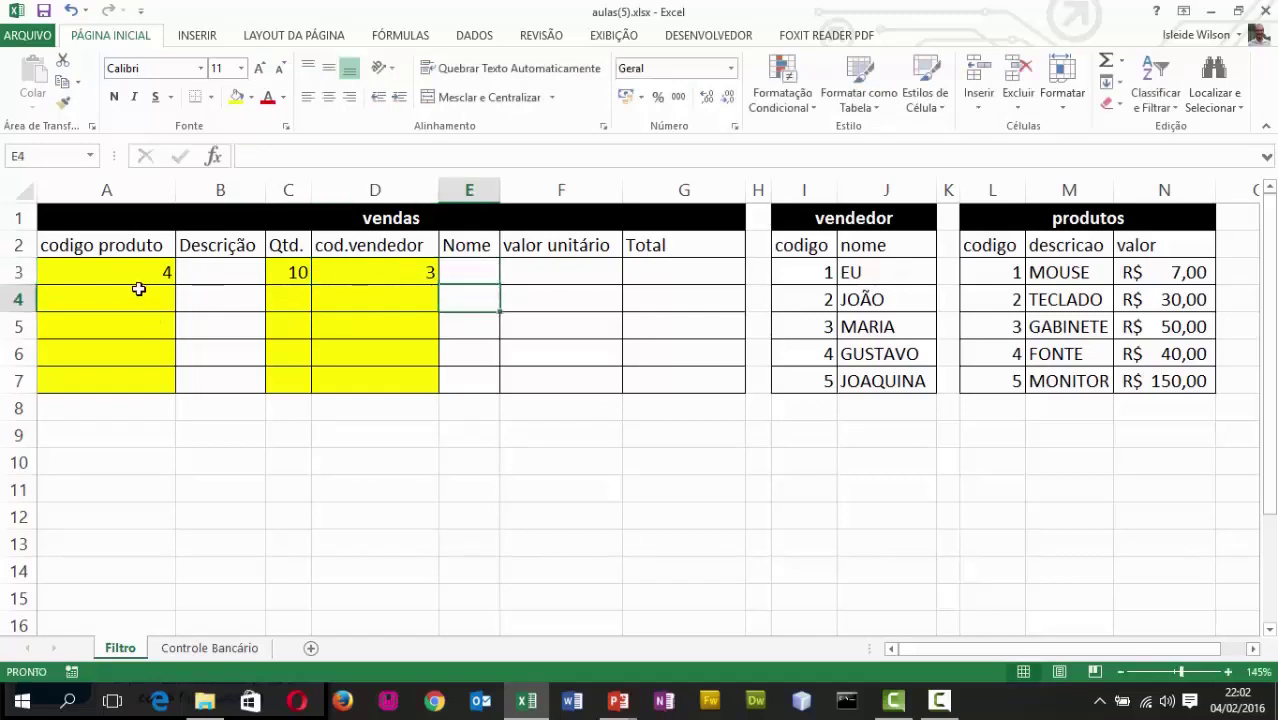
Check the row 3 entries against the produtos codigo column, ending in Descrição cell B3
left_click(157, 276)
left_click(274, 284)
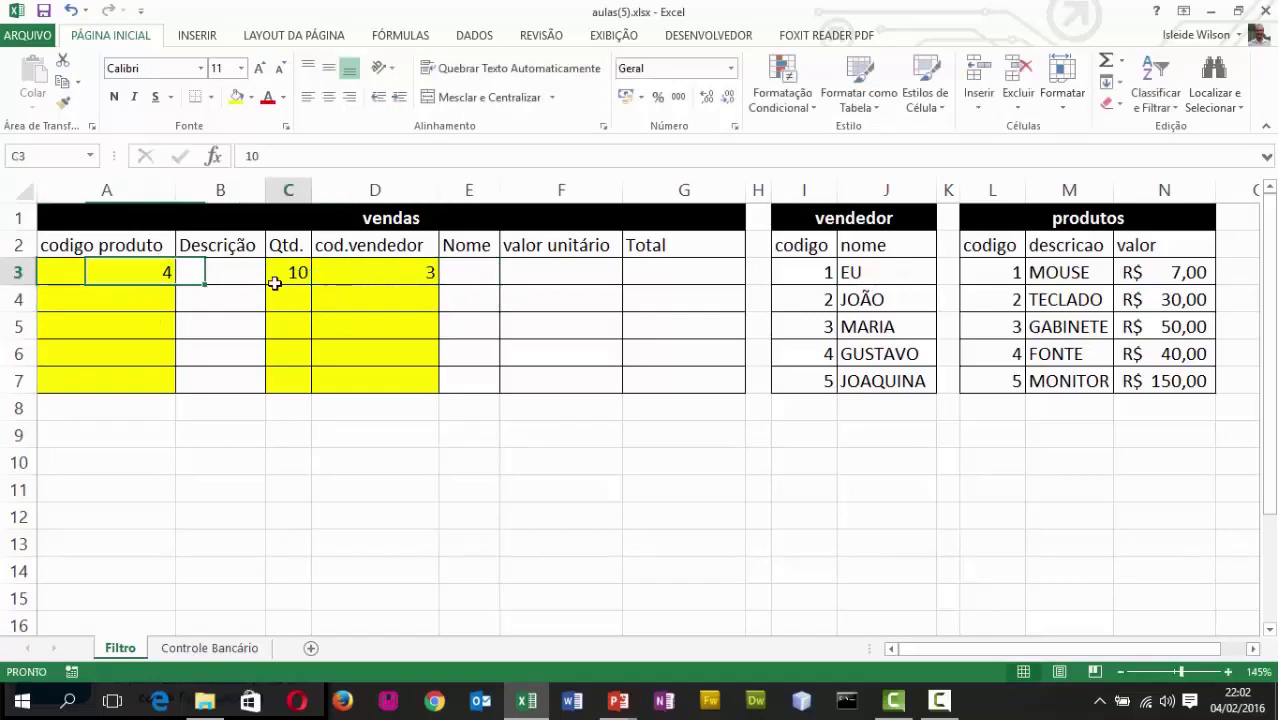
left_click_drag(470, 270, 696, 267)
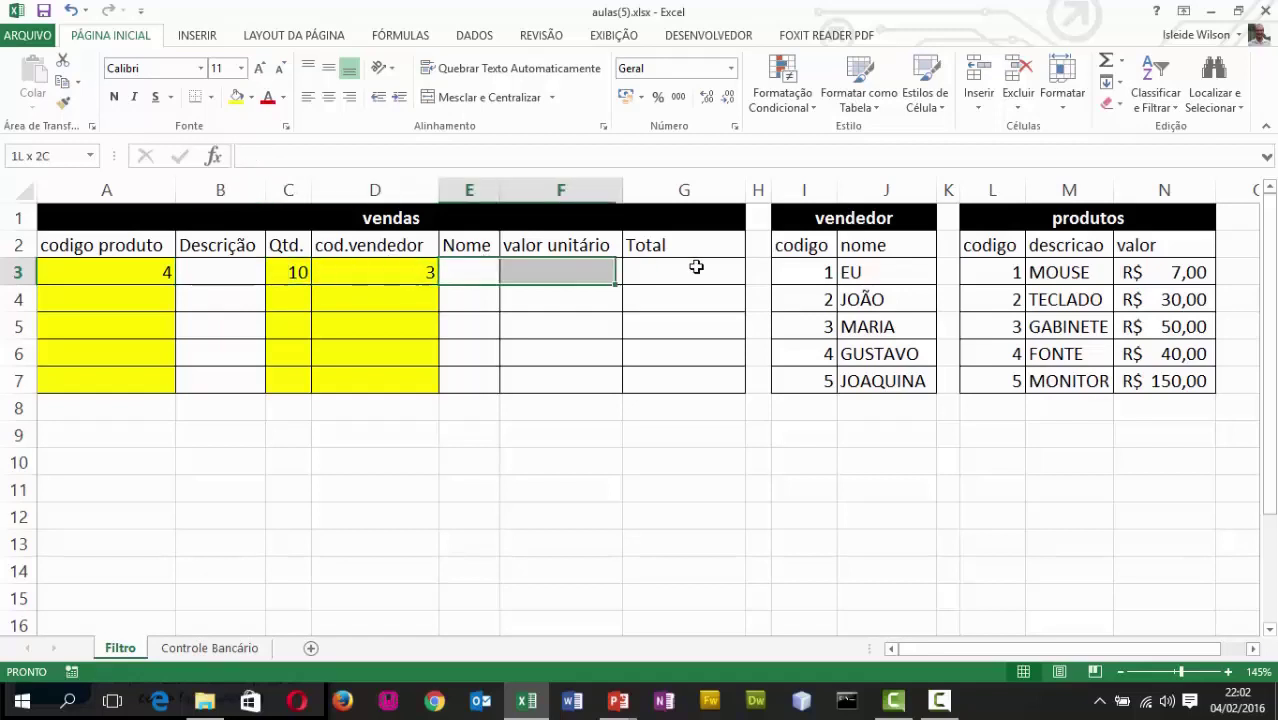
left_click(612, 352)
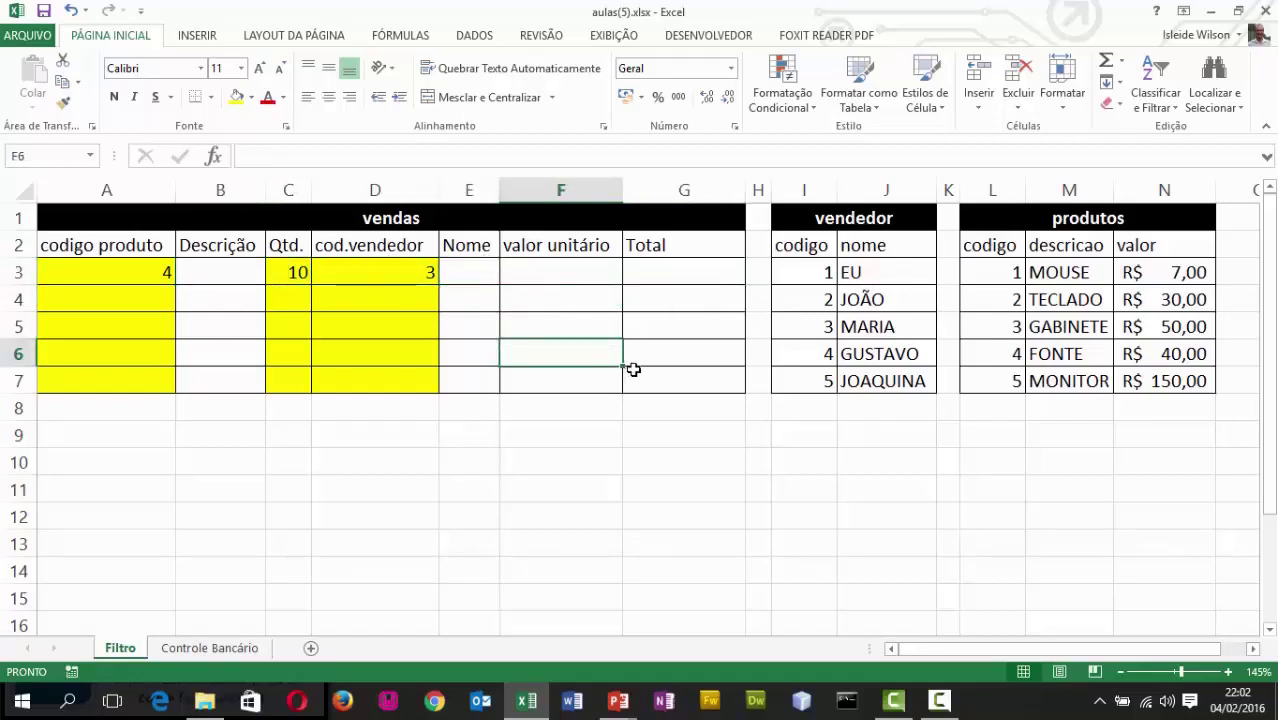
left_click(200, 273)
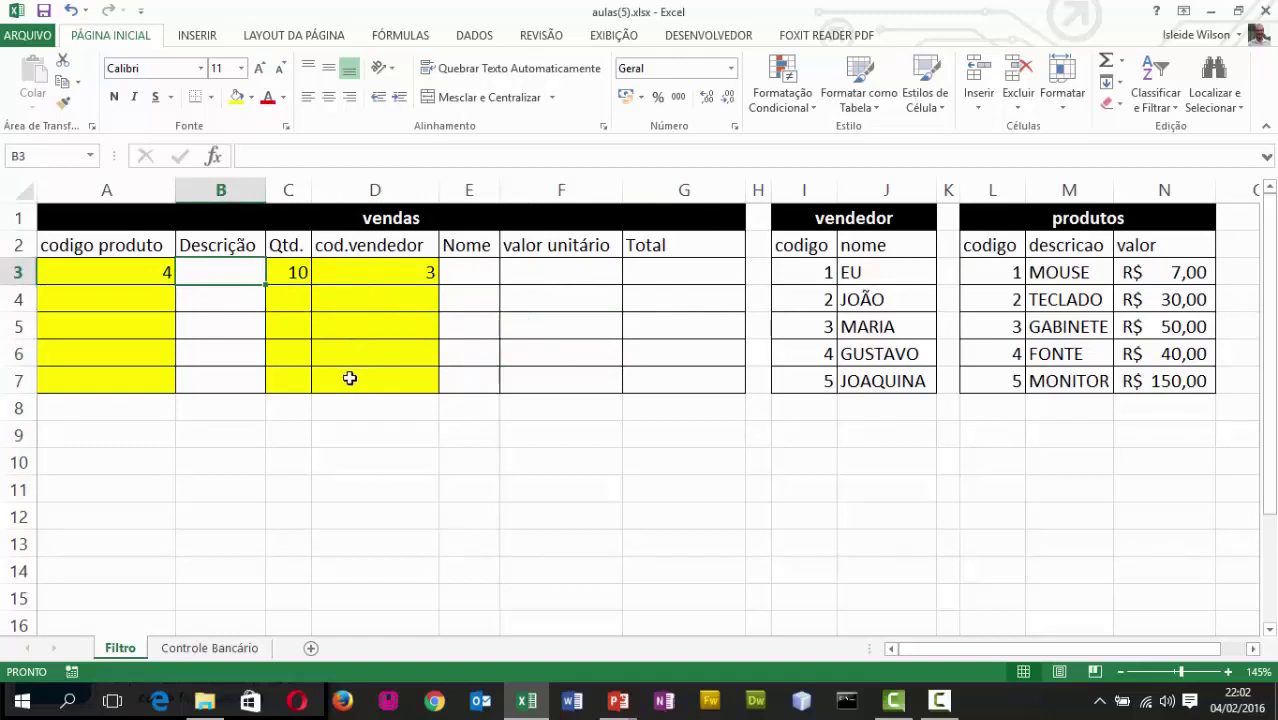
left_click(138, 274)
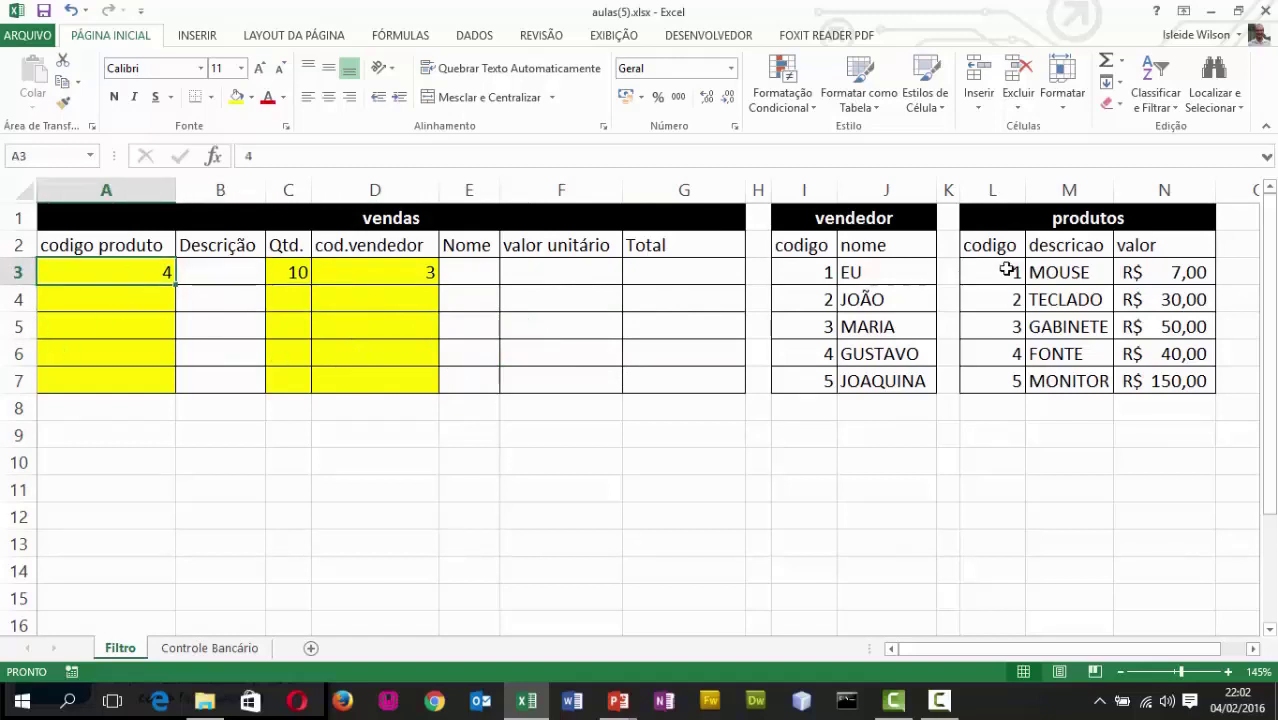
left_click_drag(1008, 270, 1010, 383)
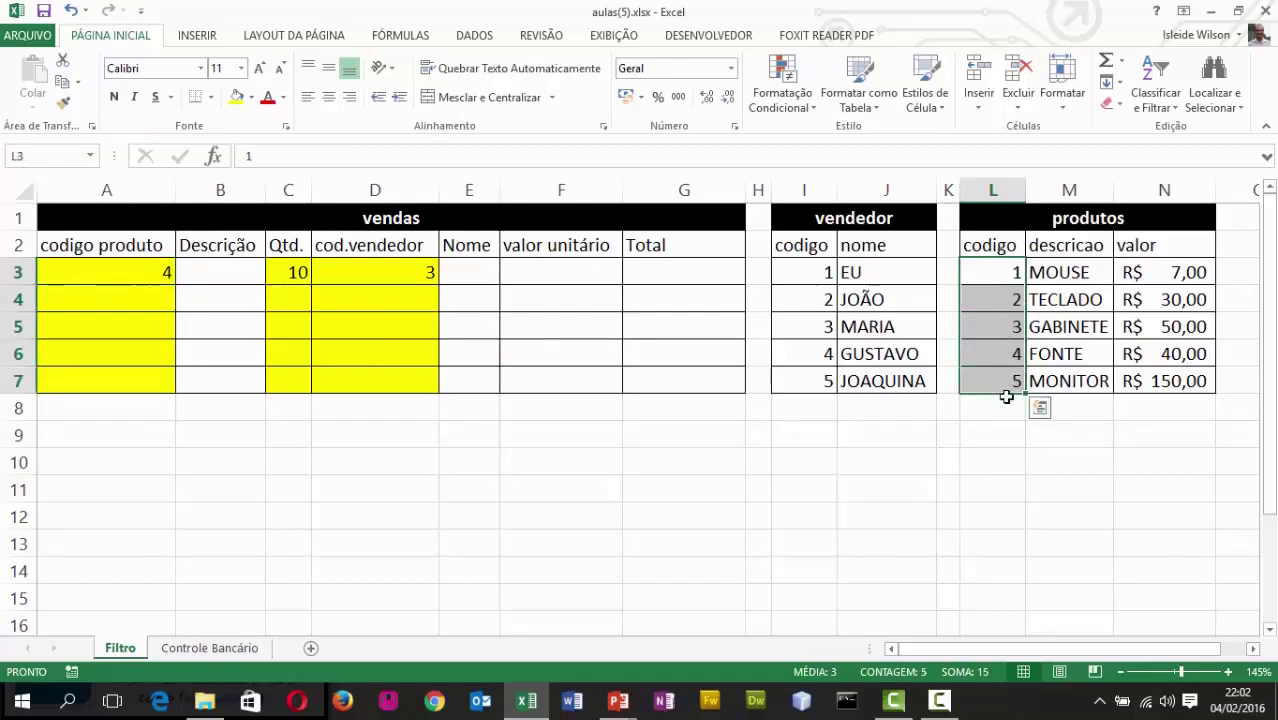
left_click(205, 279)
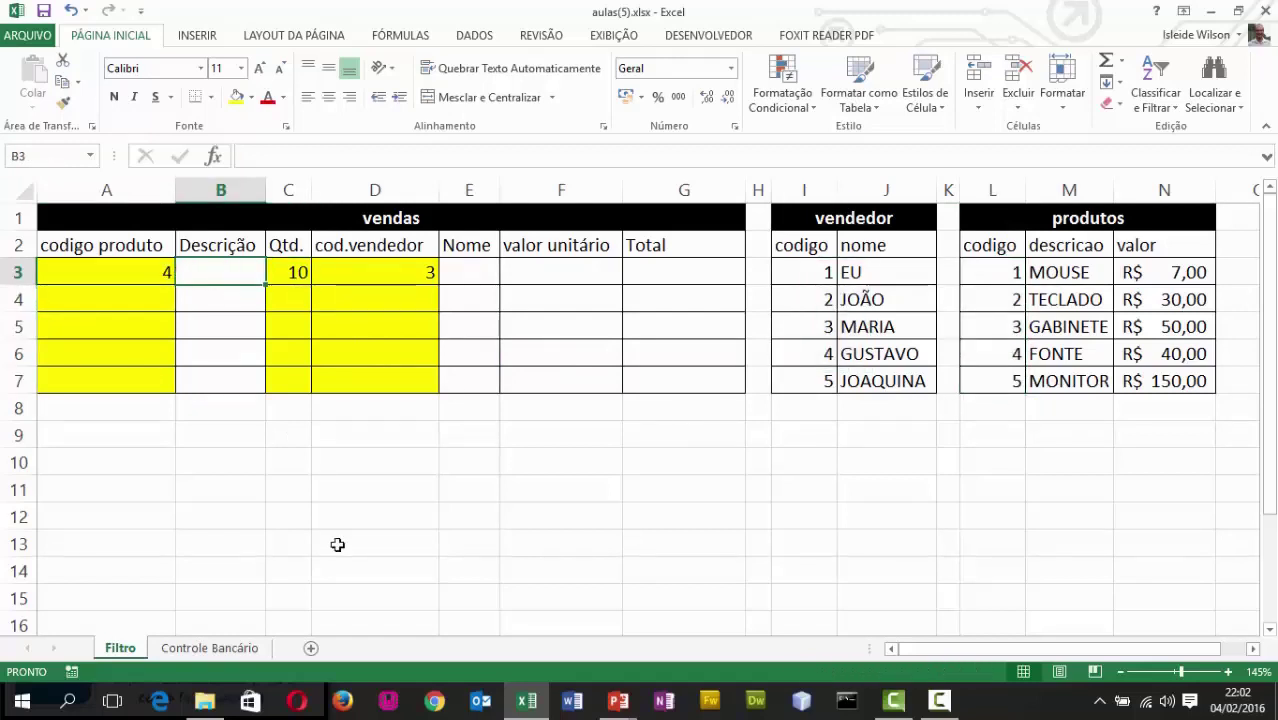
Enter =PROCV(A3;L2:N7;2;0) in B3 so it returns FONTE for code 4
type("=PROCV(")
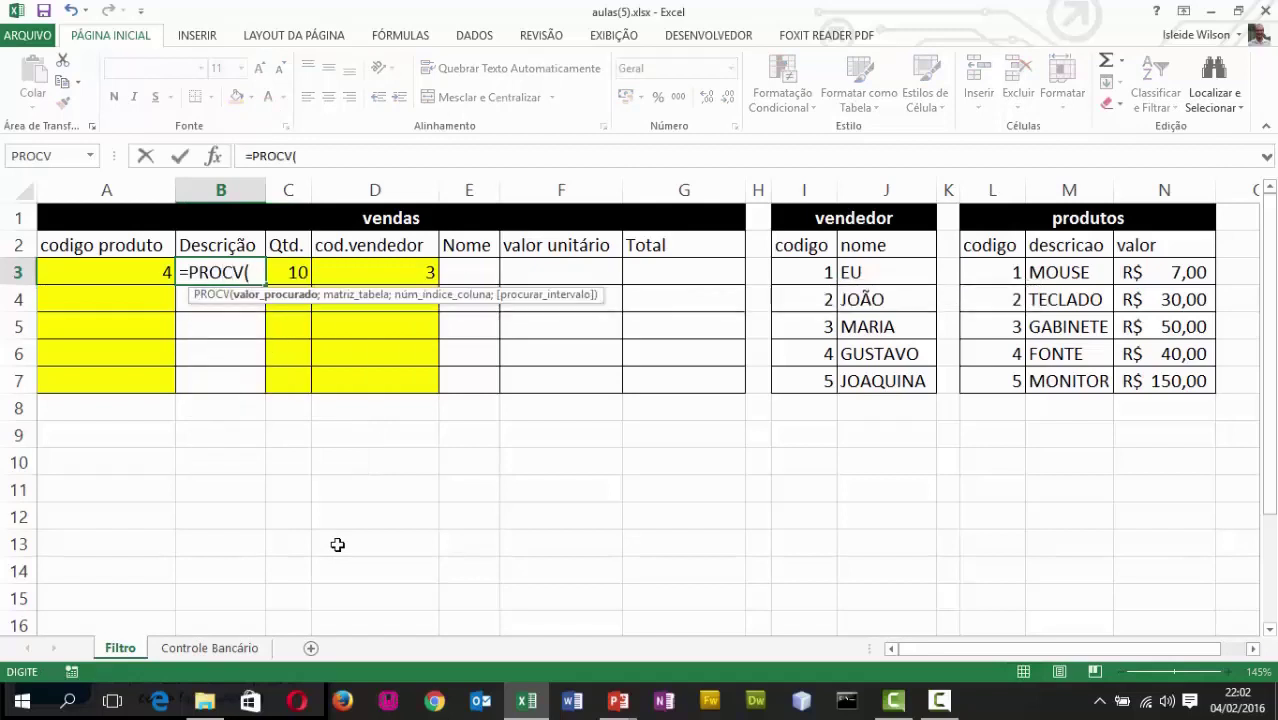
left_click(150, 268)
type(";")
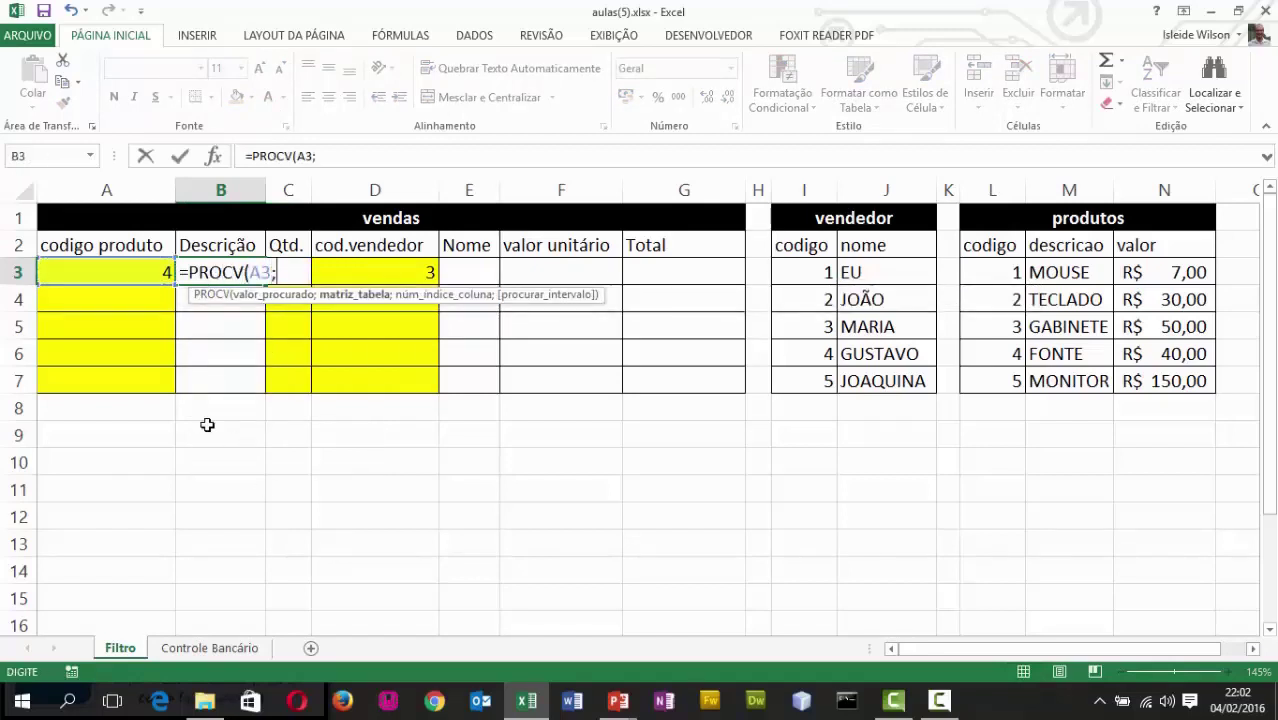
left_click_drag(1001, 249, 1137, 381)
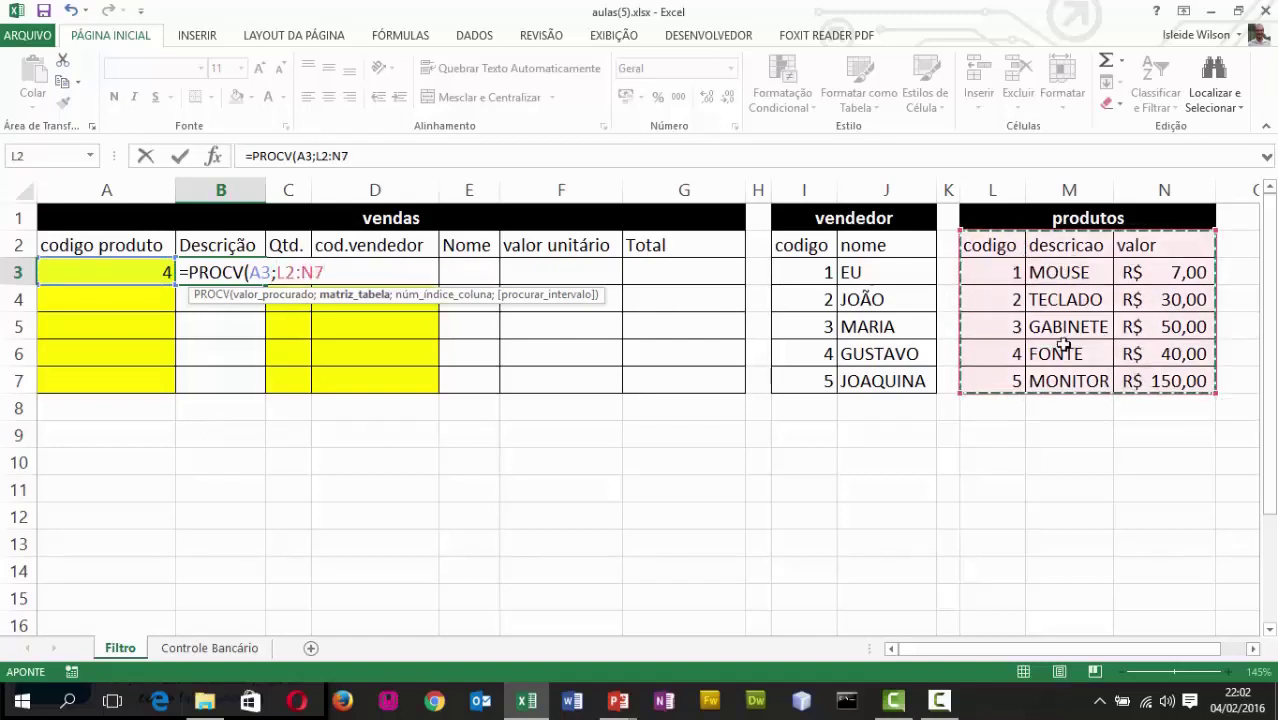
type(";")
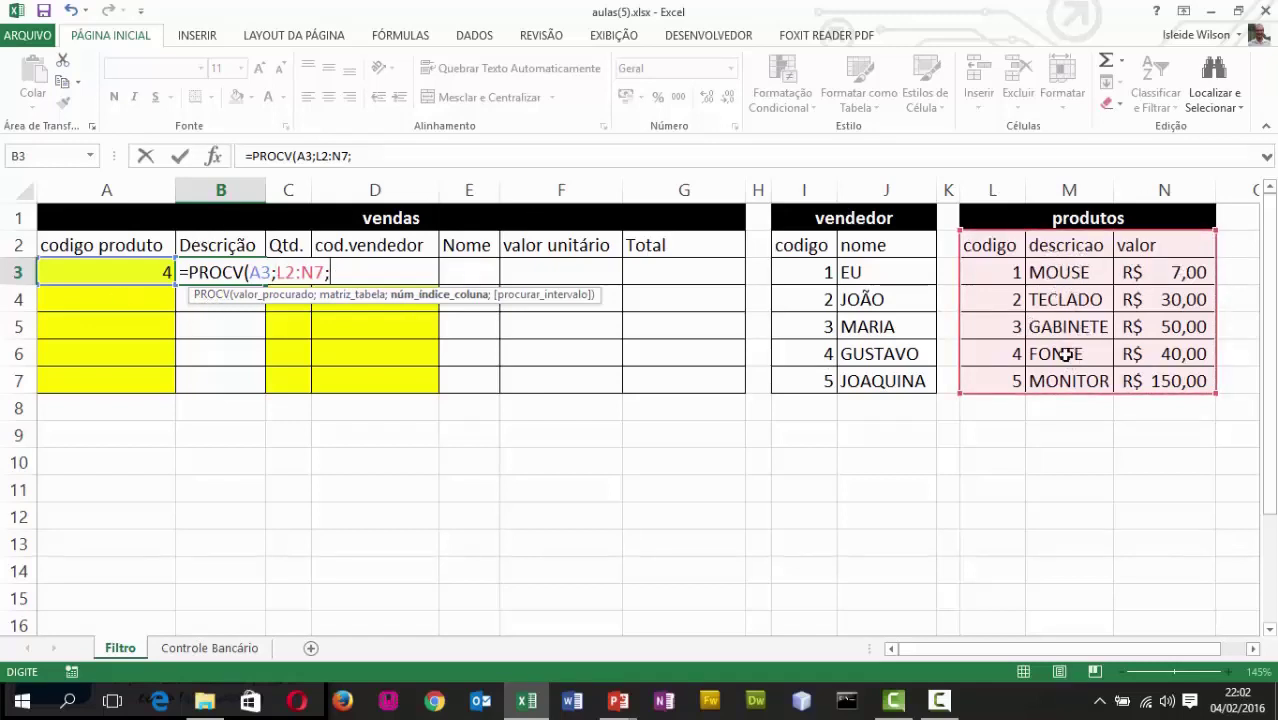
type(";")
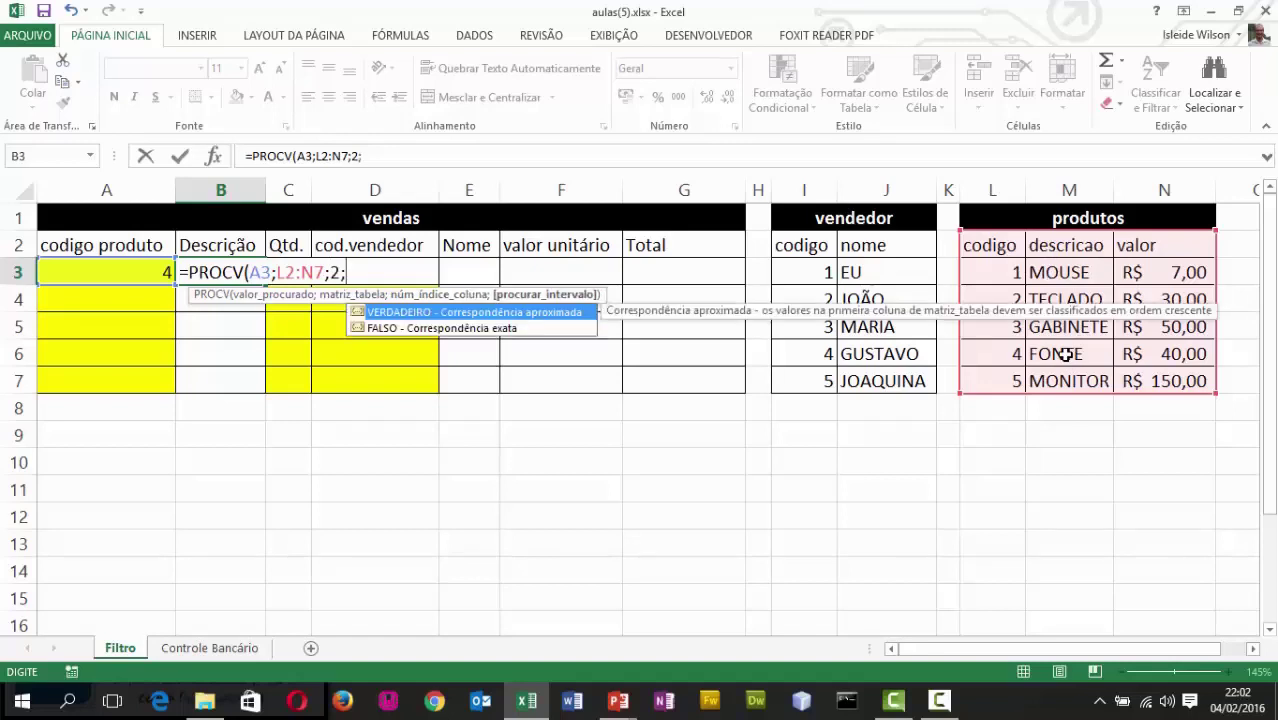
type("0")
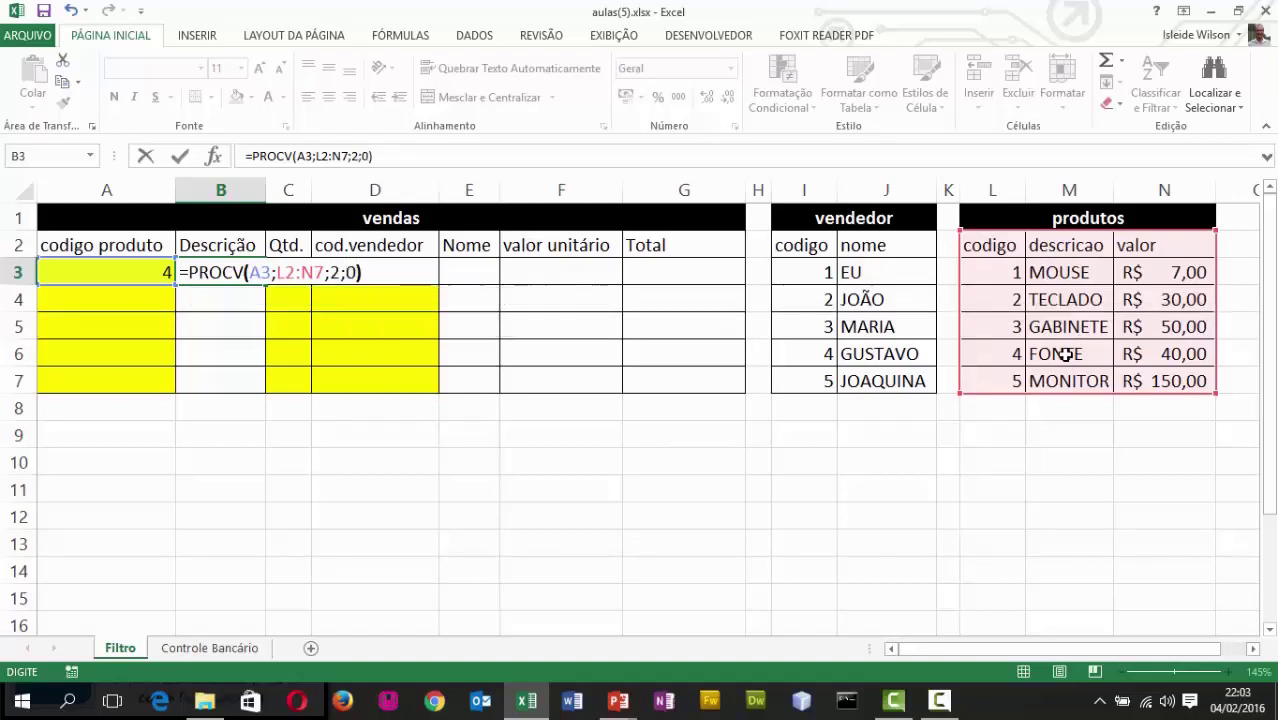
key("Return")
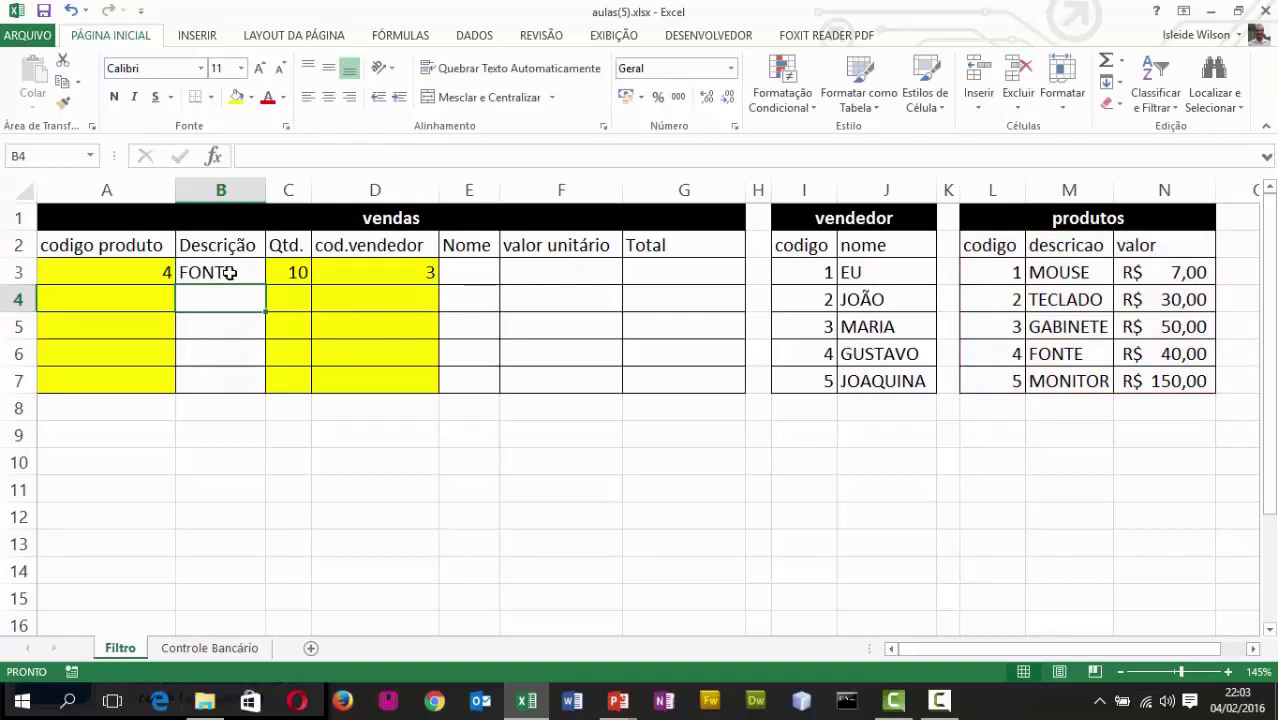
Change B3's formula to =PROCV(A3;$L$2:$N$7;2;0) with an absolute table range
left_click(230, 273)
double_click(230, 273)
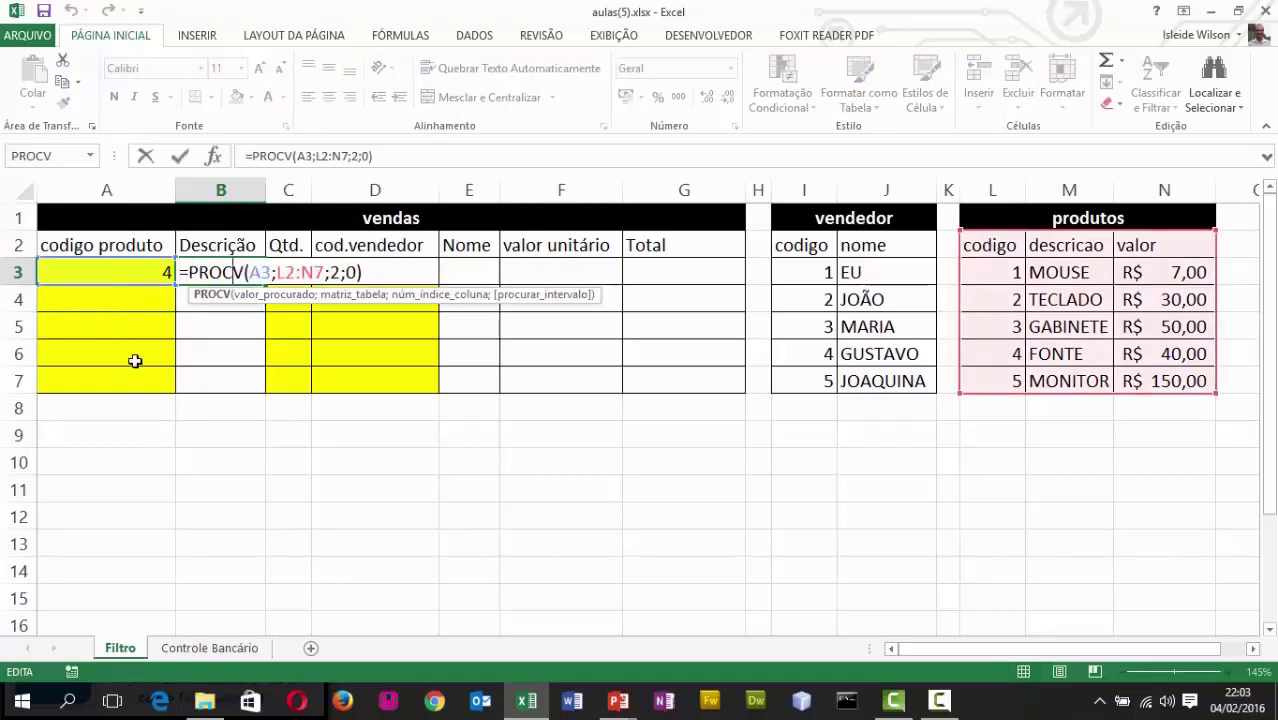
left_click_drag(285, 272, 313, 272)
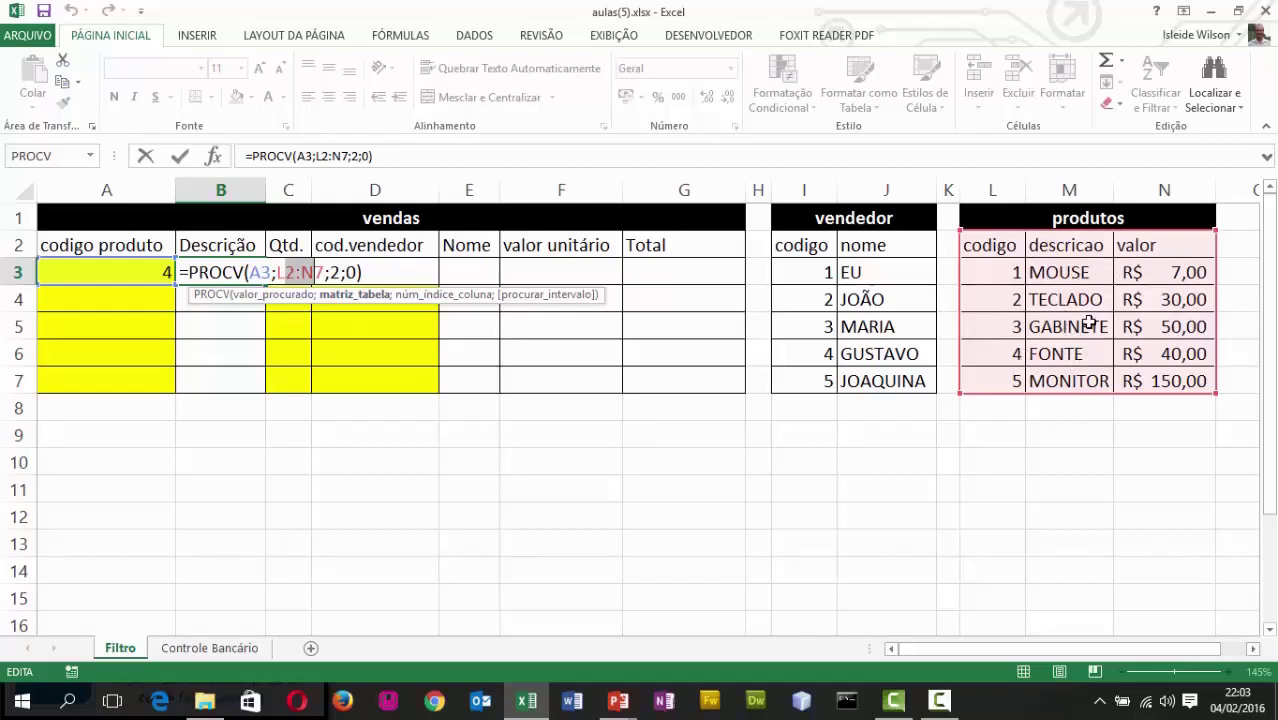
key("F4")
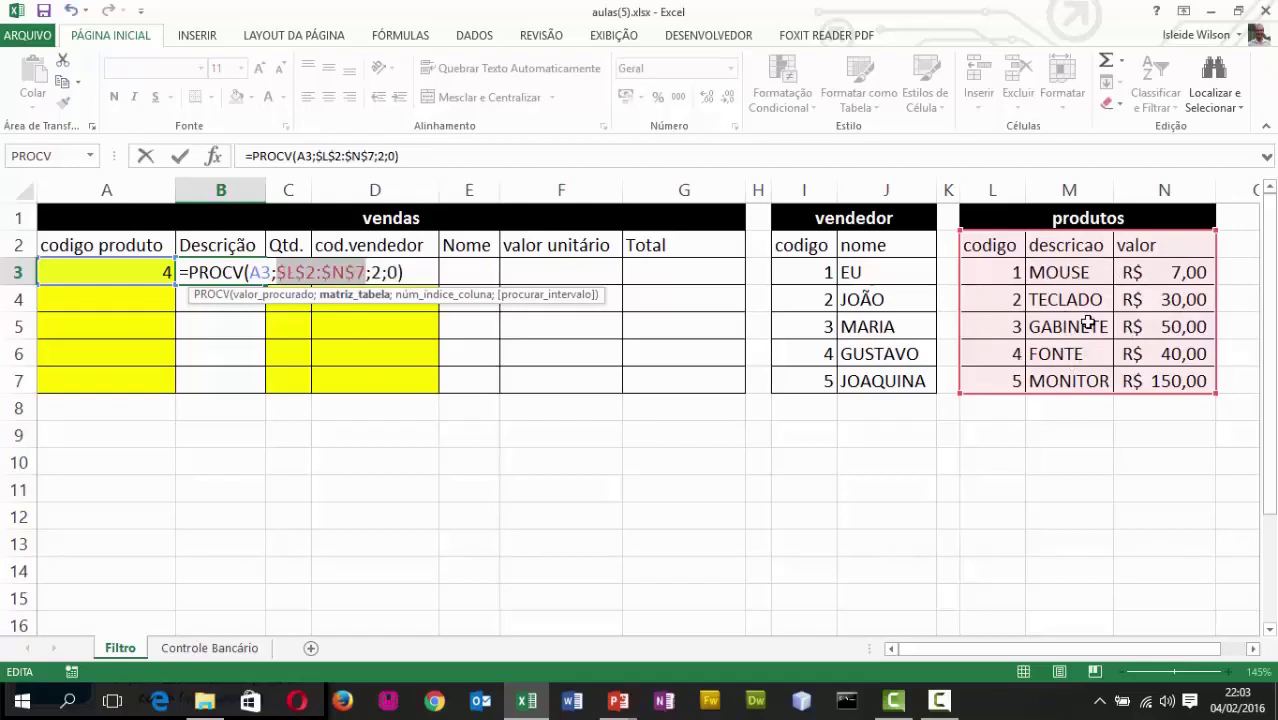
key("Return")
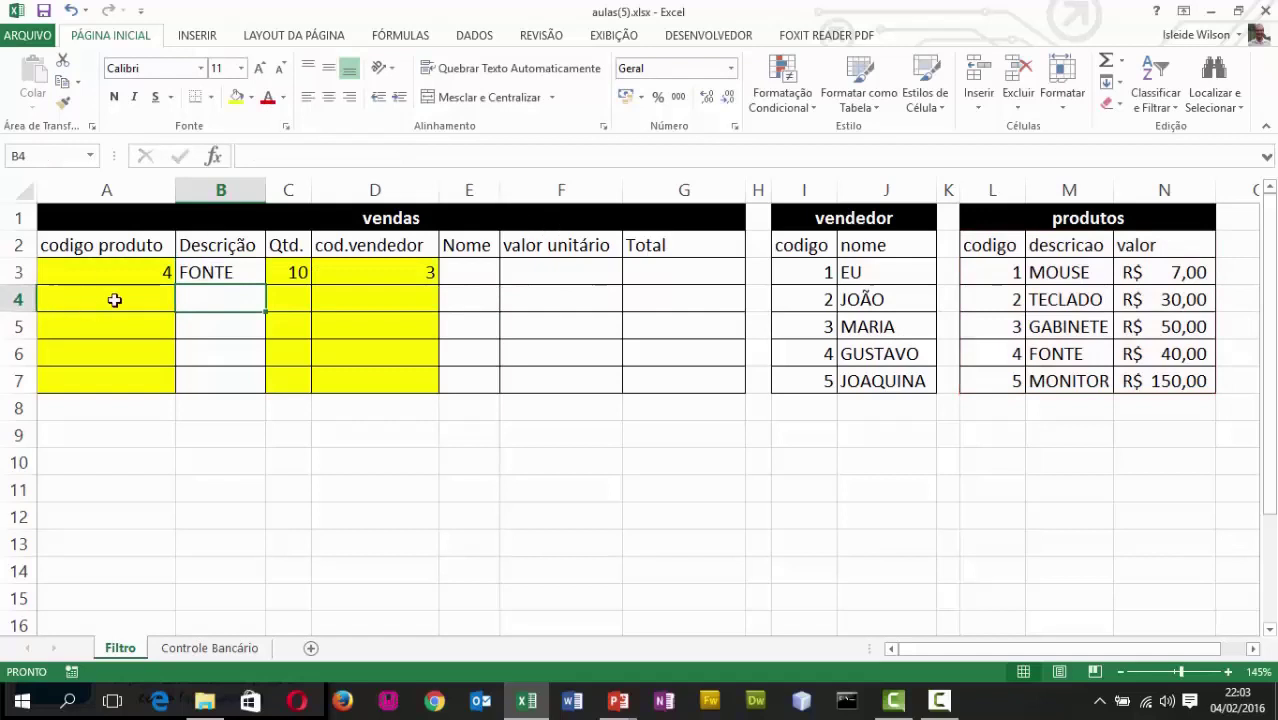
Fill B3's lookup down to B7 and enter product codes 5, 1, 2, 4 in A4:A7
left_click(243, 266)
left_click_drag(265, 285, 255, 385)
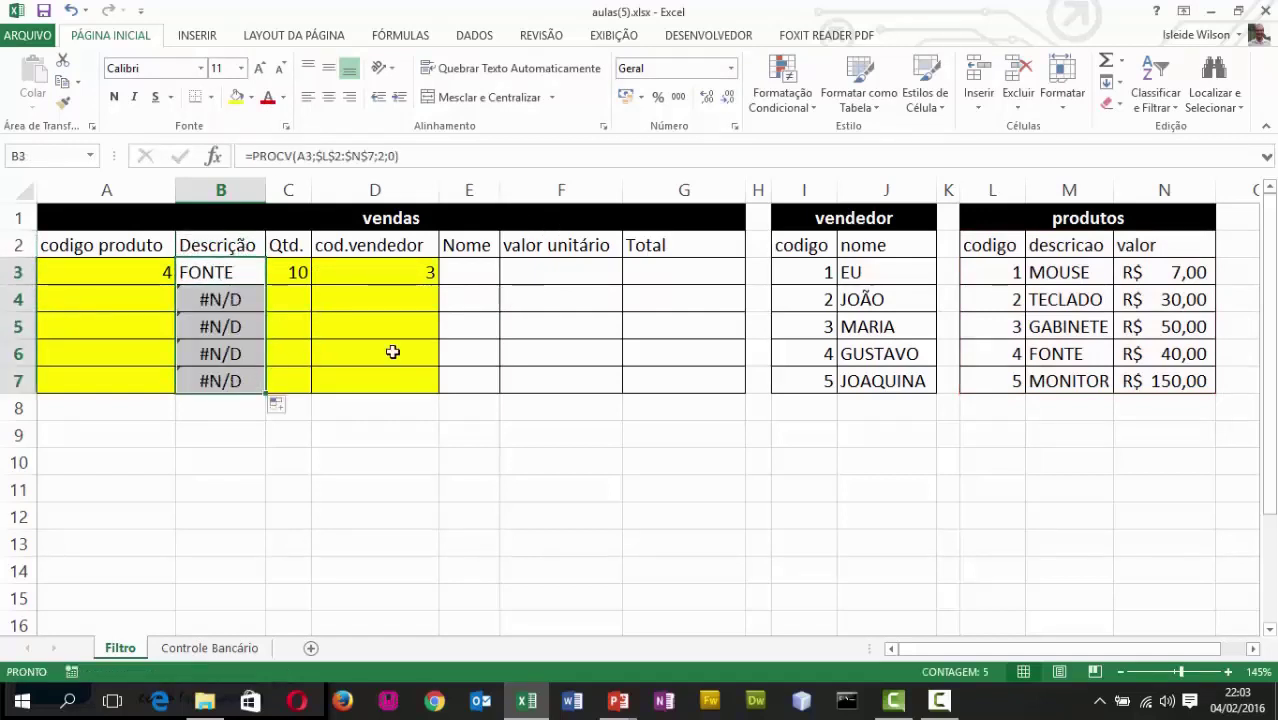
left_click(160, 302)
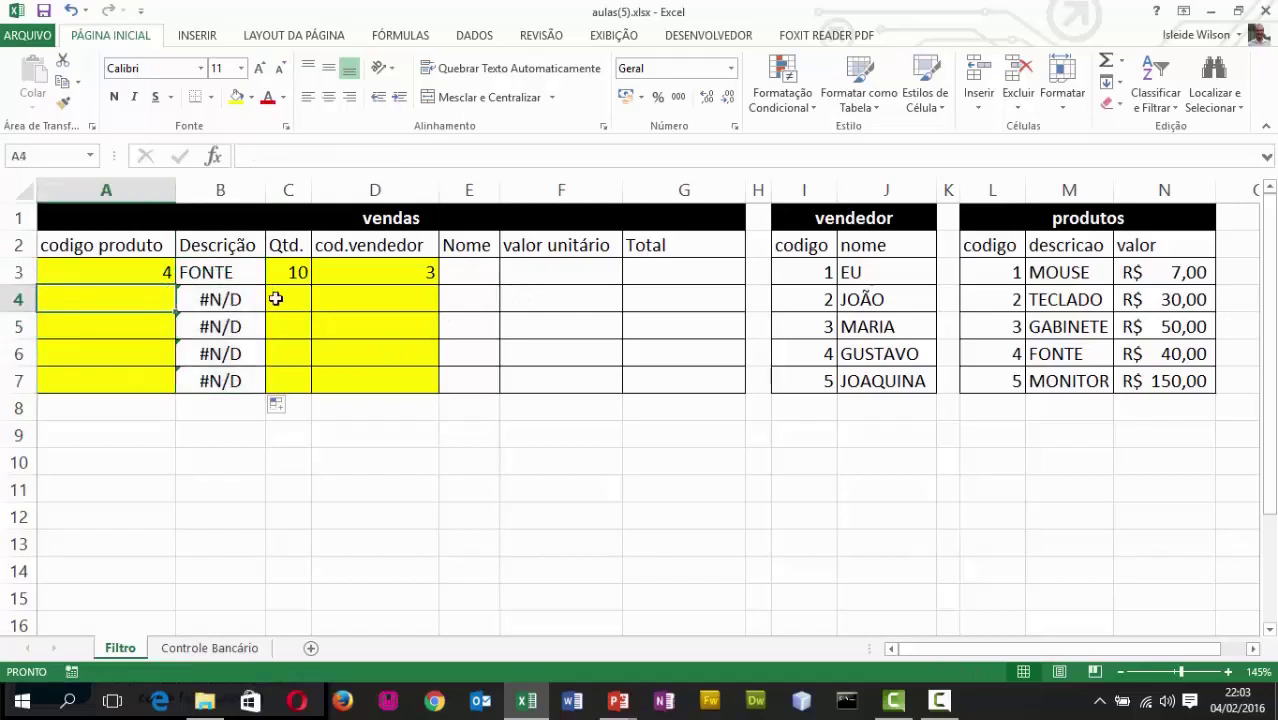
type("5")
key("Return")
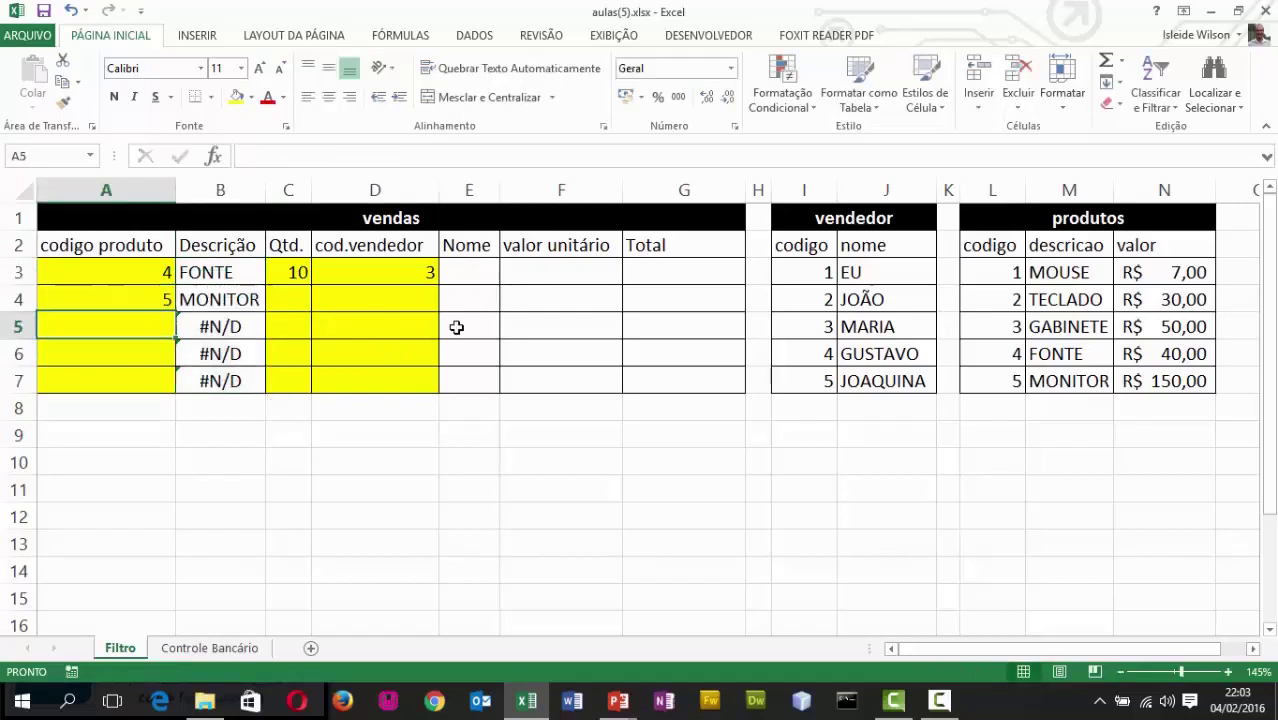
type("1")
key("Return")
type("2")
key("Return")
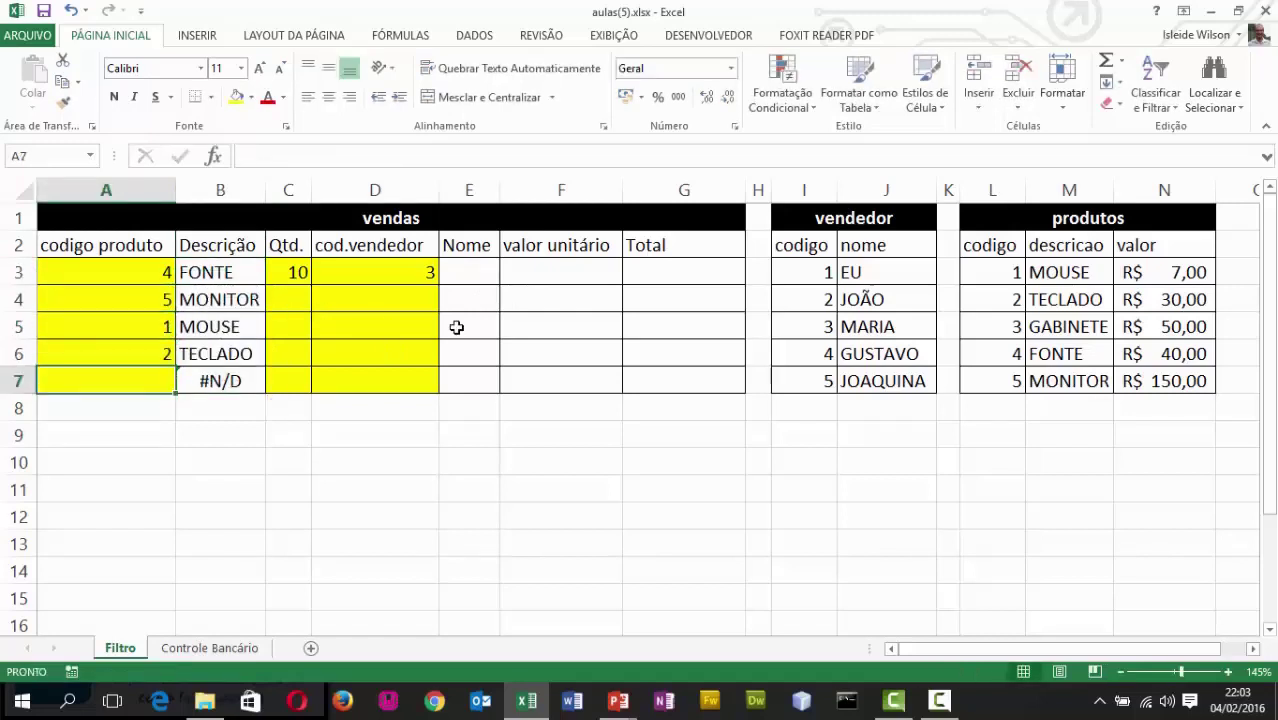
type("4")
Enter quantities 12, 34, 56 and 12 in C4:C7
key("Return")
key("Right")
key("Right")
key("Up")
key("Up")
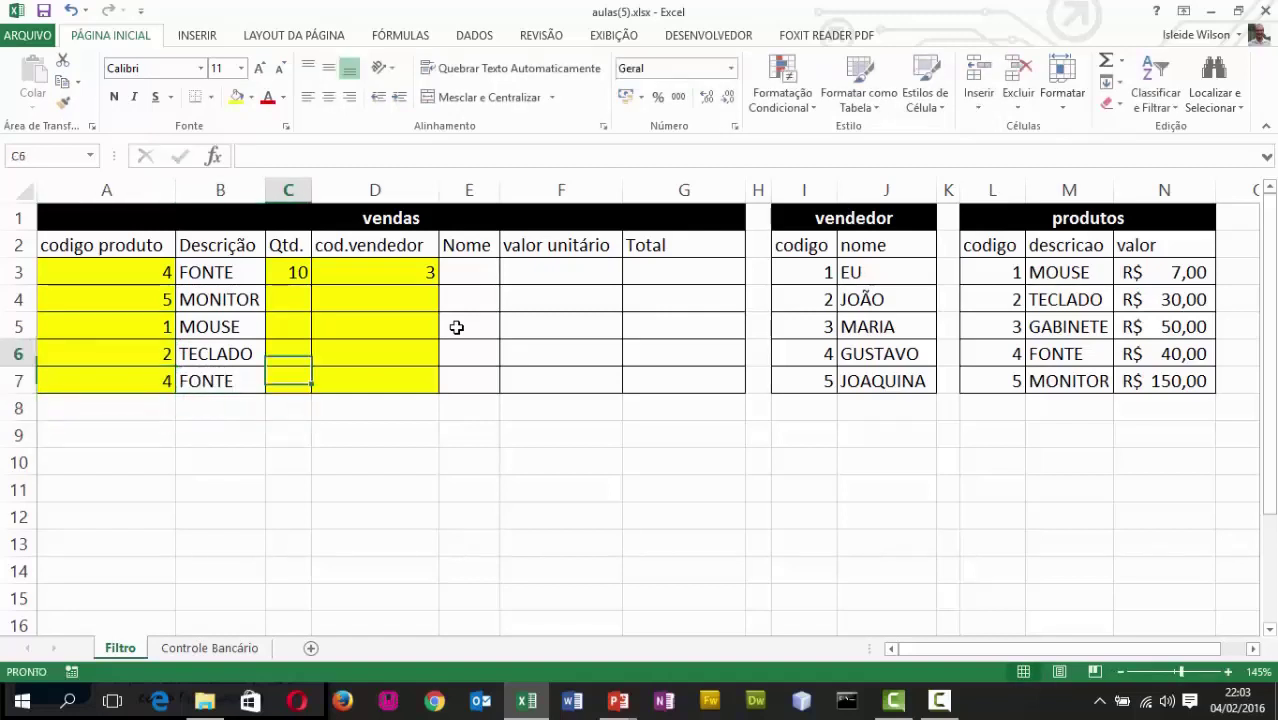
key("Up")
key("Up")
type("12")
key("Return")
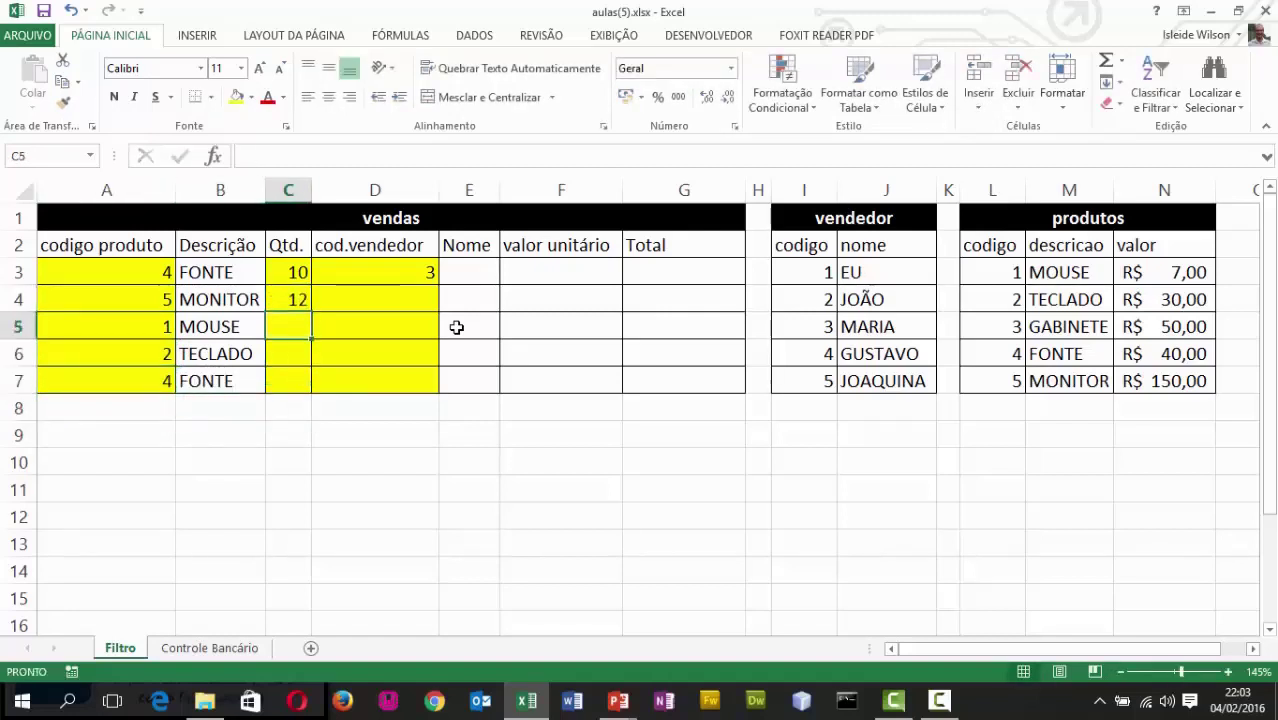
type("34")
key("Return")
type("56")
key("Return")
type("12")
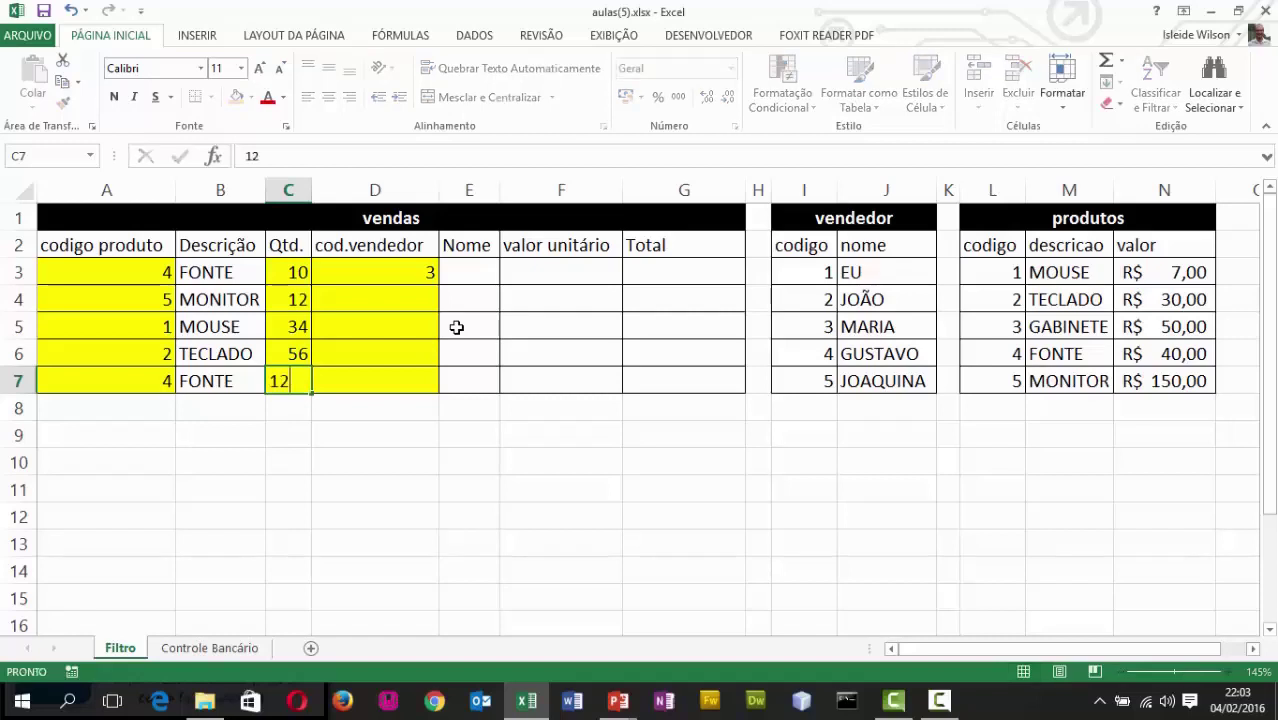
key("Return")
key("Up")
key("Up")
key("Up")
key("Right")
key("Up")
key("Right")
key("Up")
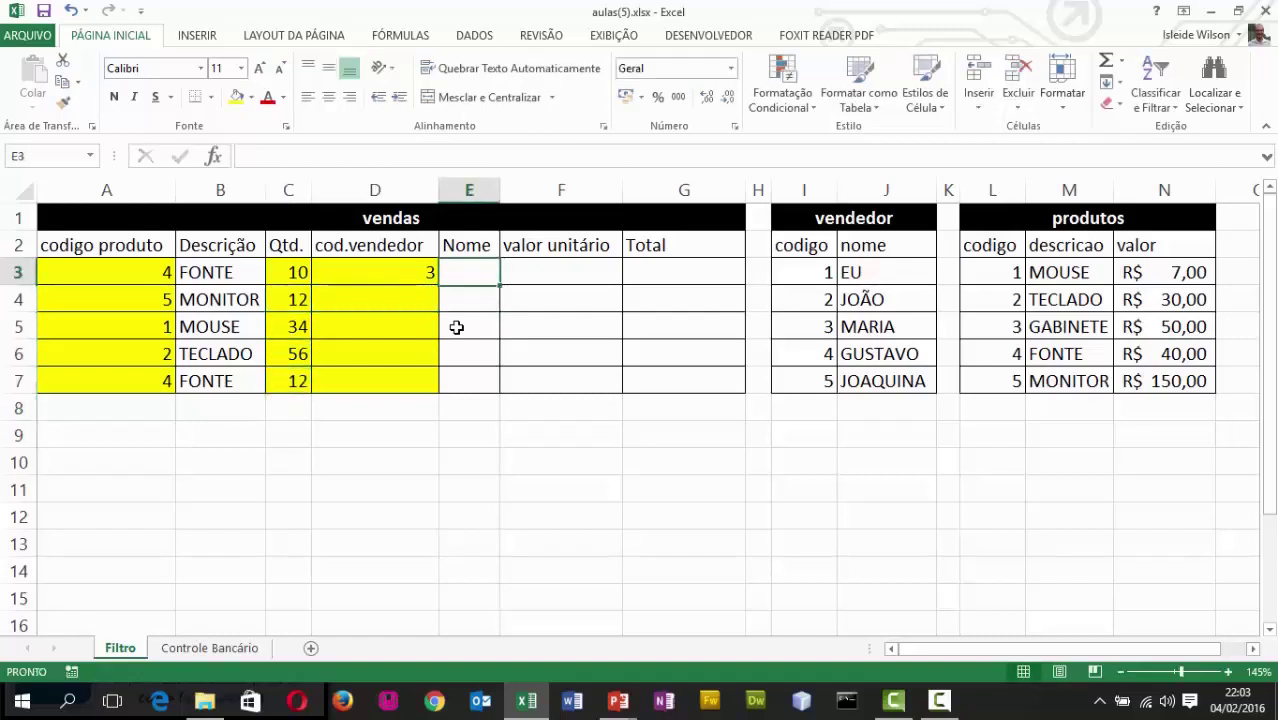
key("Left")
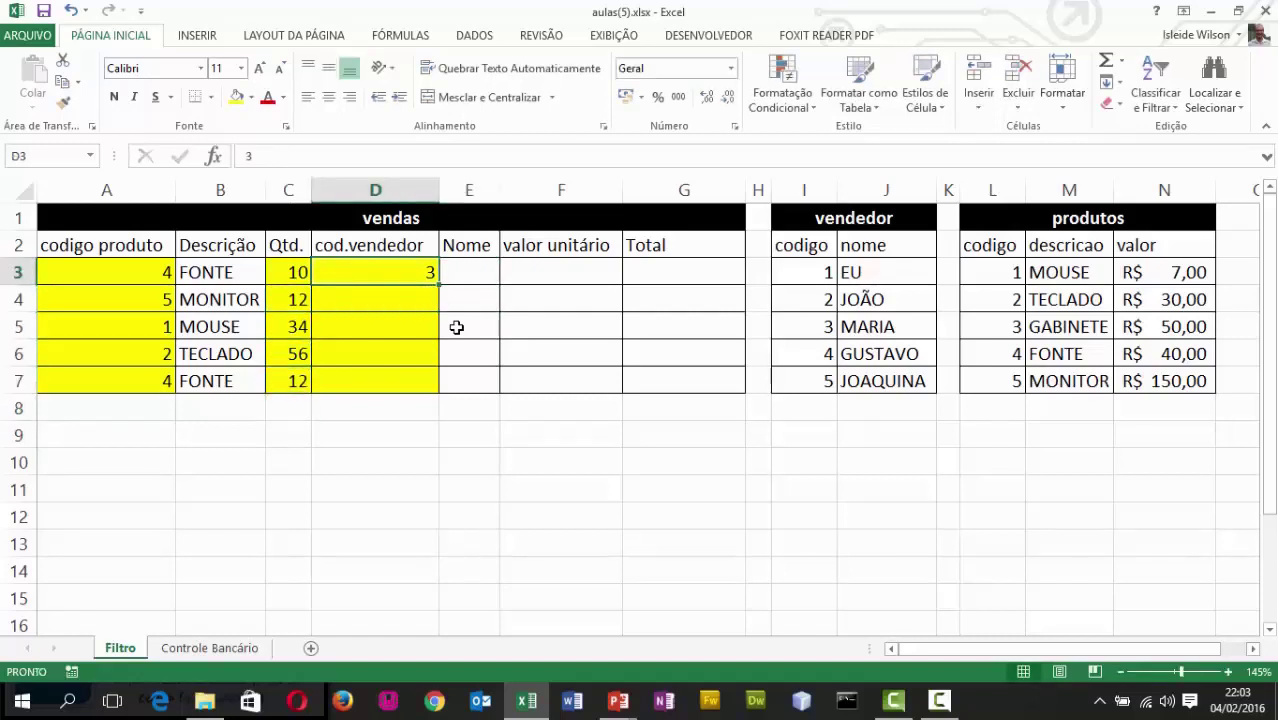
Enter =PROCV(D3;$I$2:$J$7;2;0) in E3 and fill it down to E7
key("Right")
type("=")
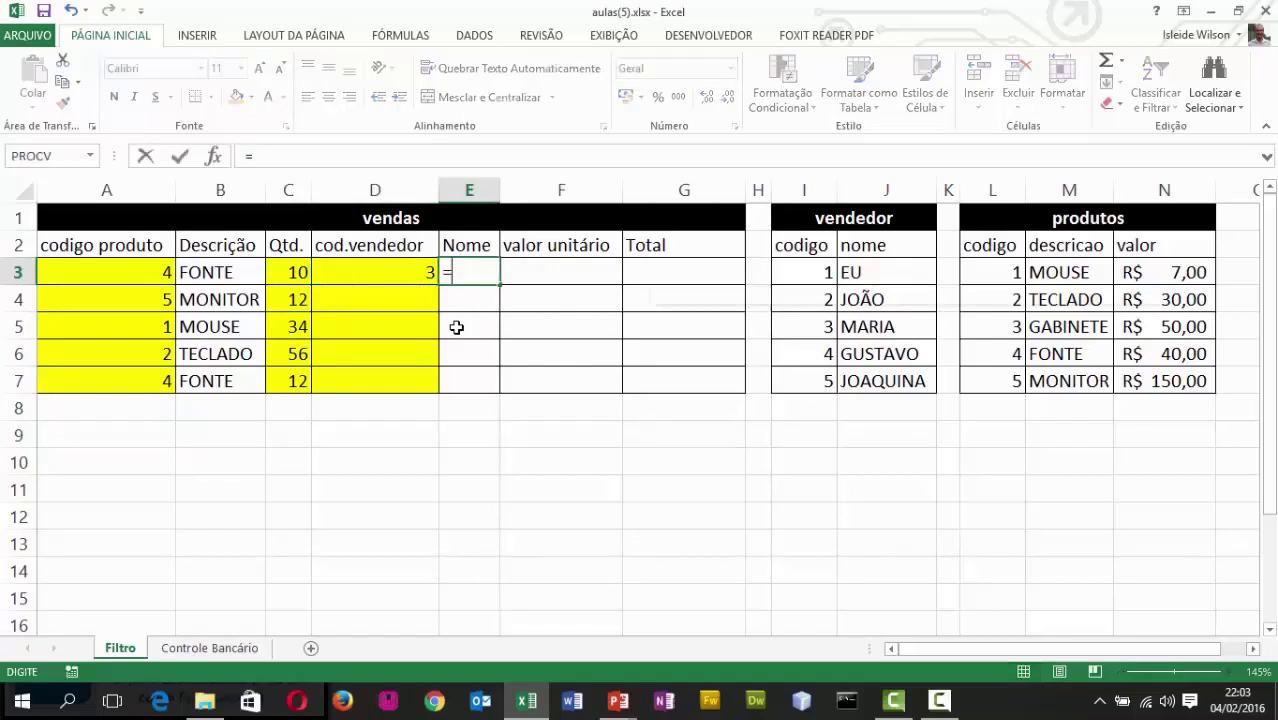
type("PROCV(")
key("Left")
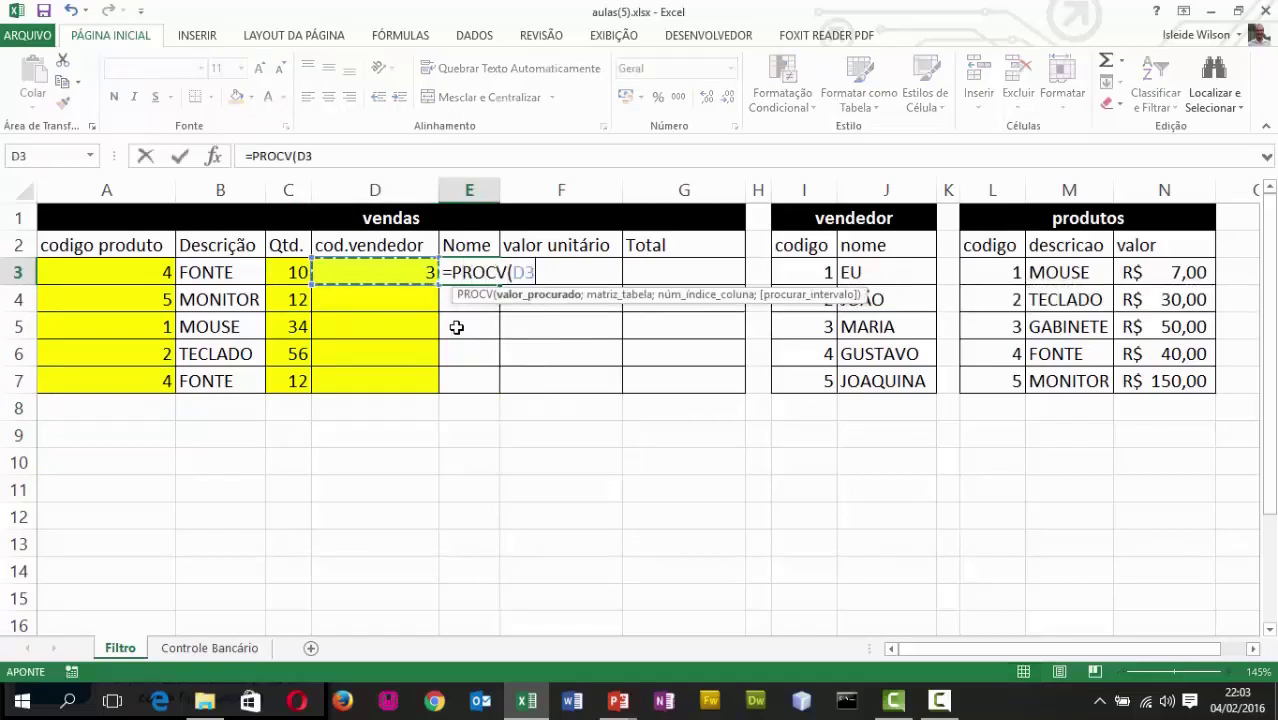
type(";")
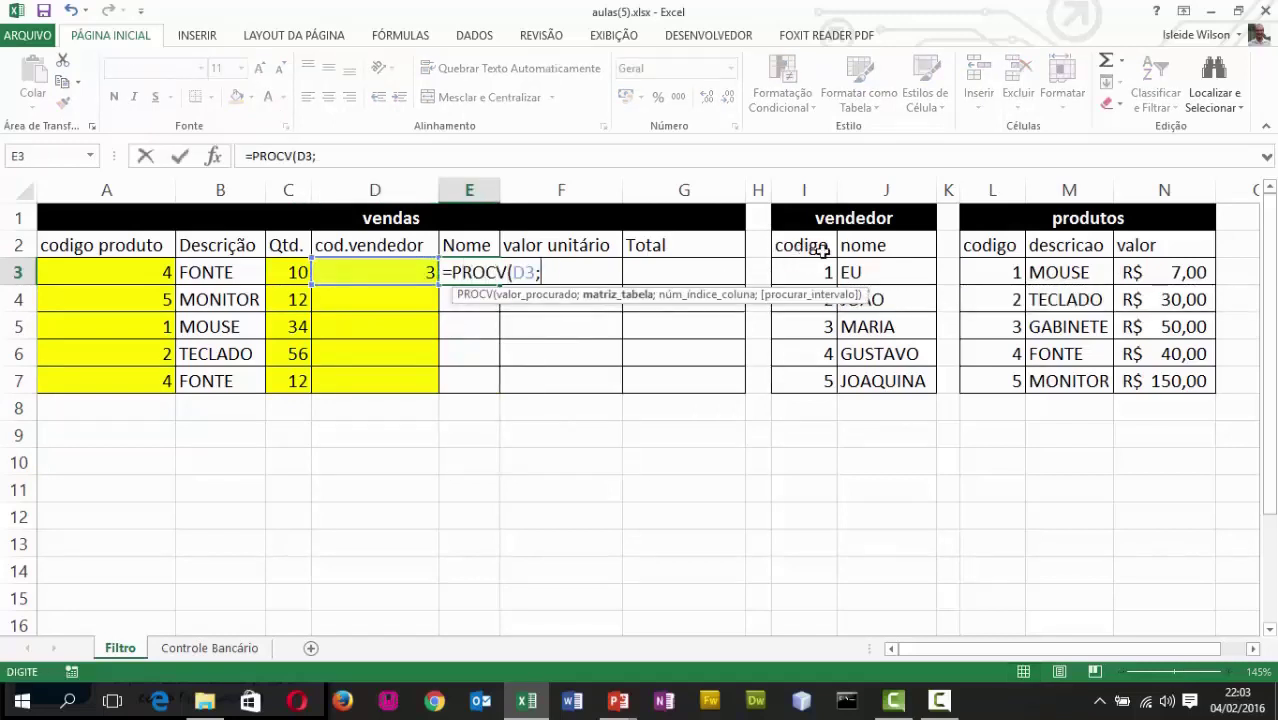
left_click_drag(800, 245, 885, 381)
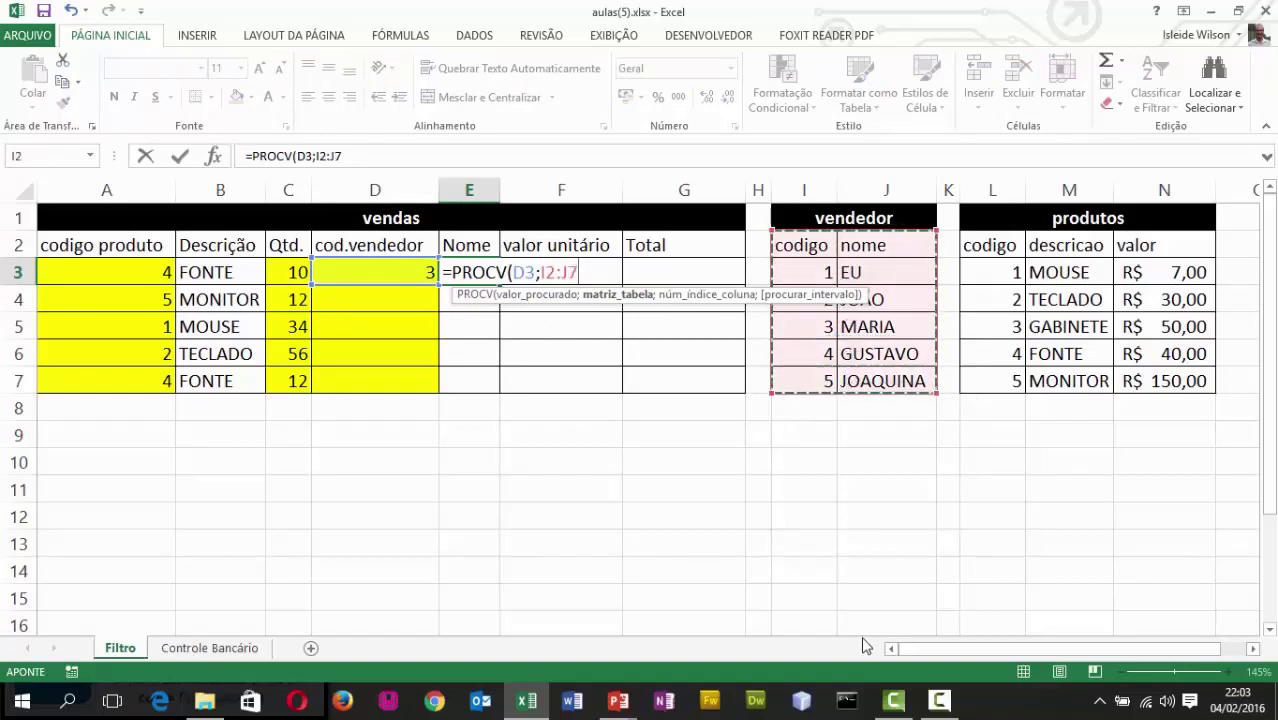
type(";2")
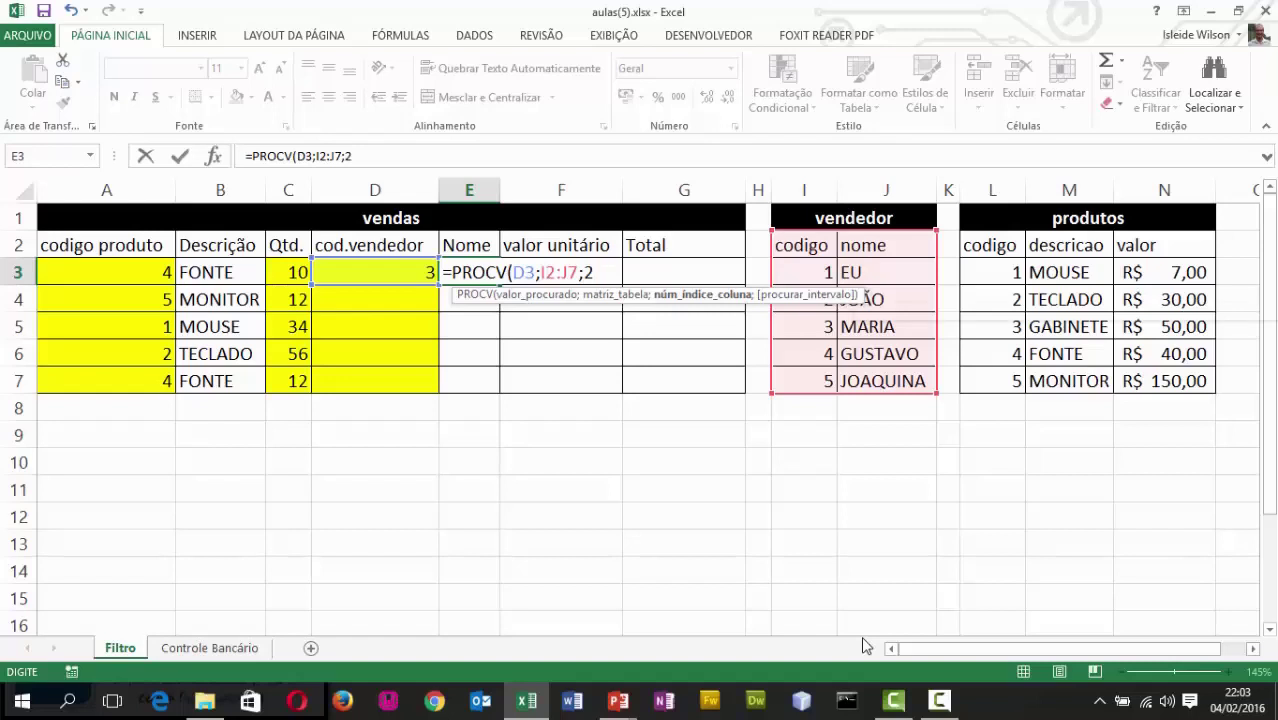
type(";0)")
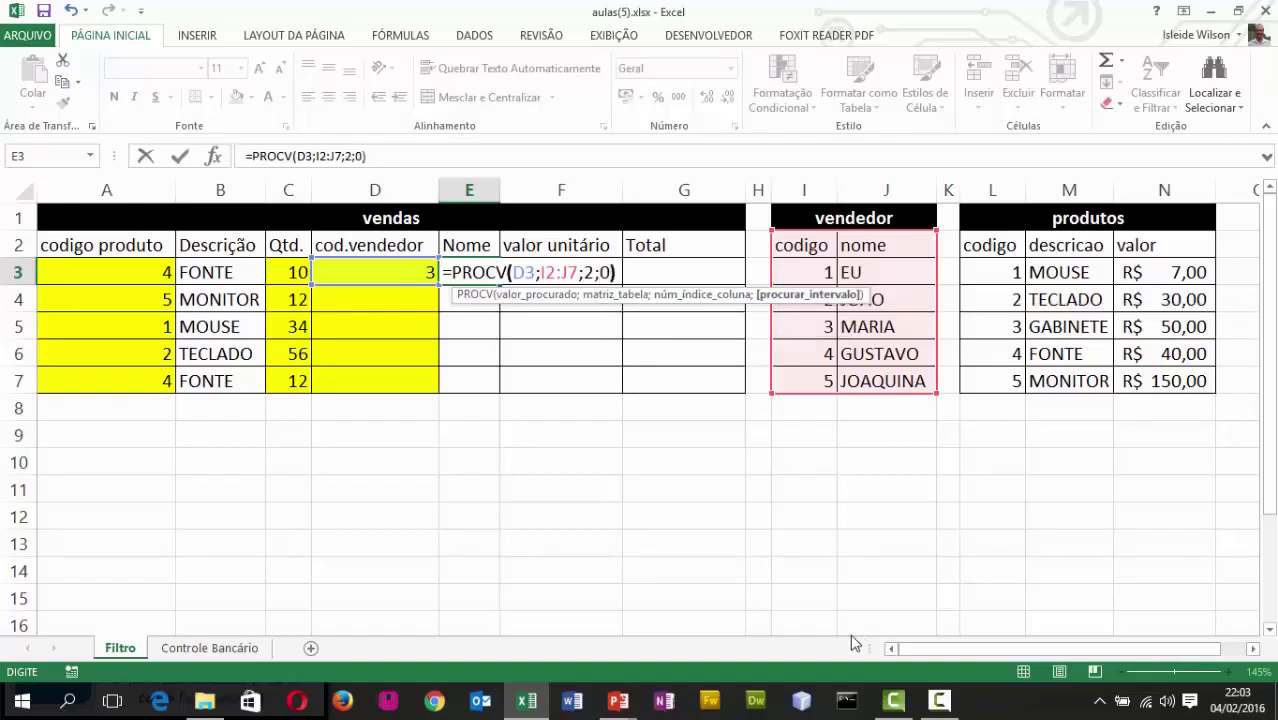
left_click_drag(542, 273, 578, 273)
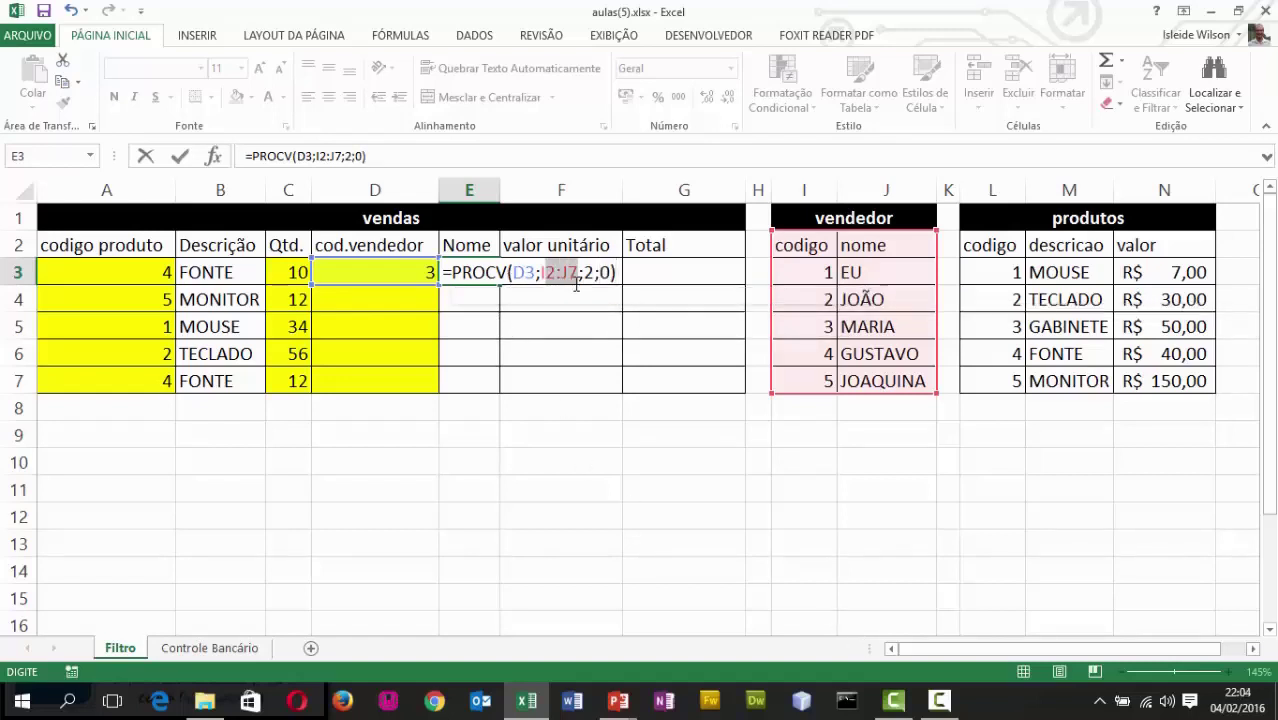
key("F4")
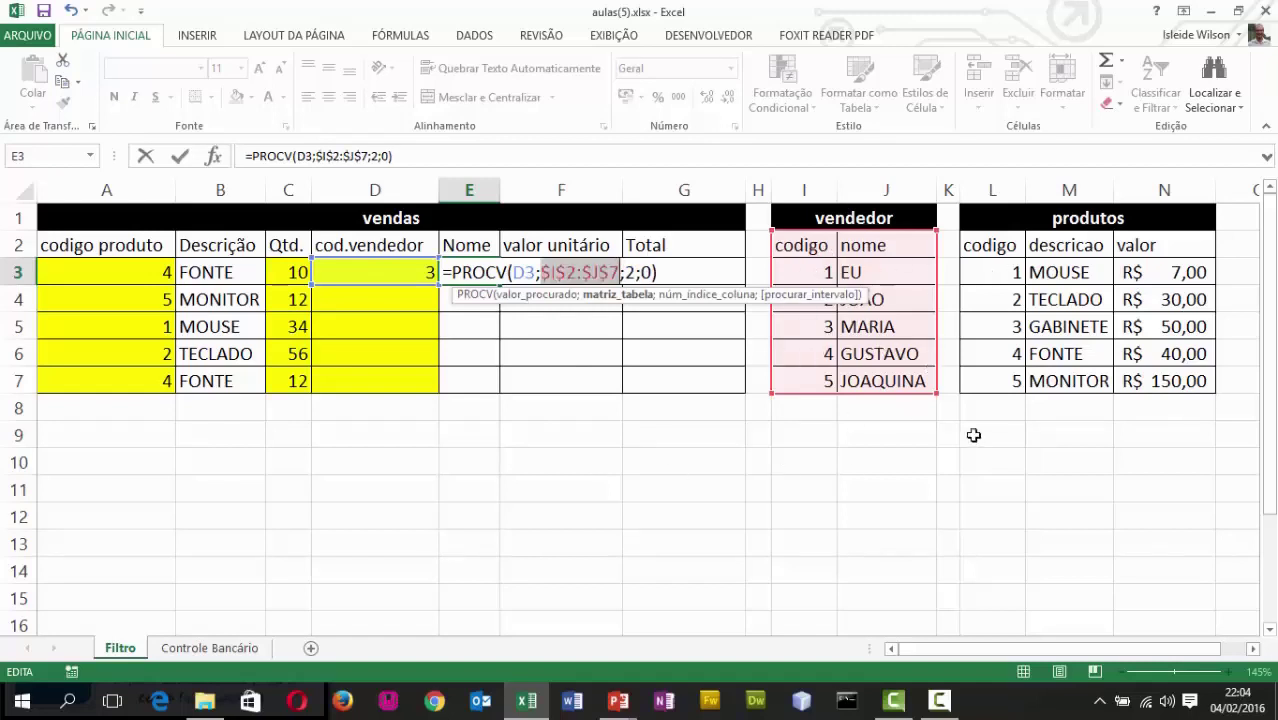
key("Return")
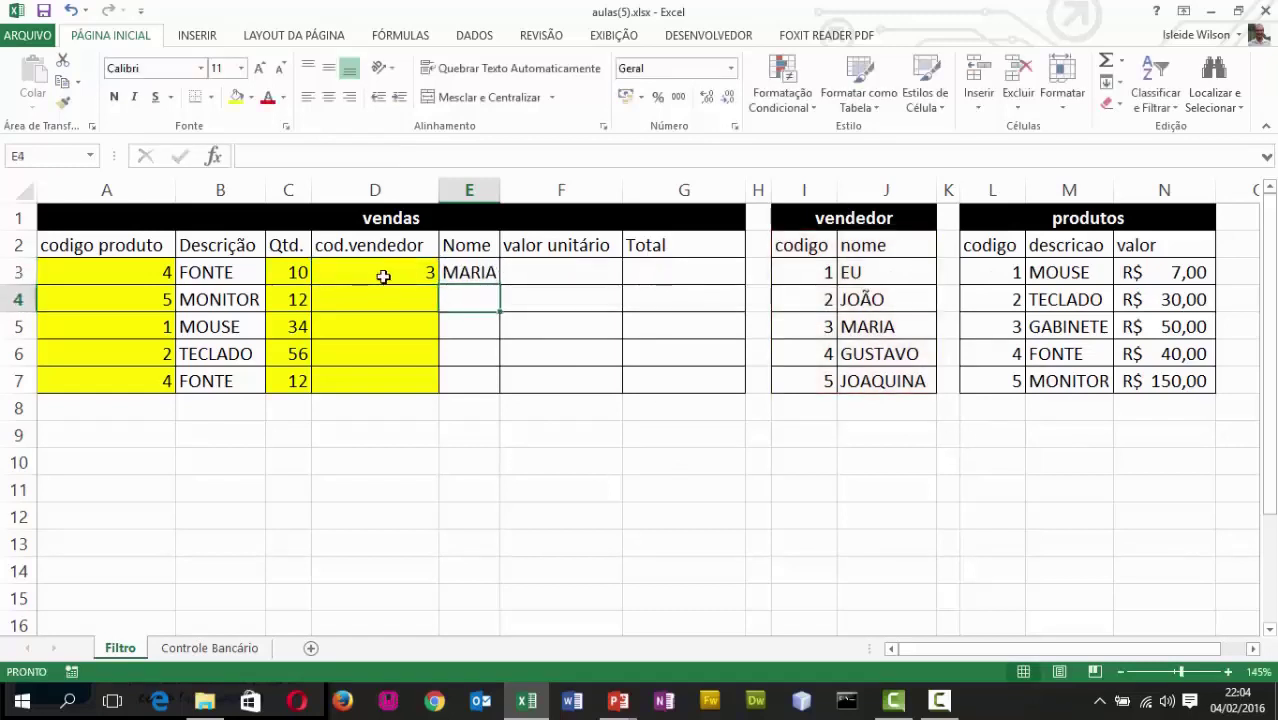
left_click(490, 275)
left_click_drag(499, 286, 496, 382)
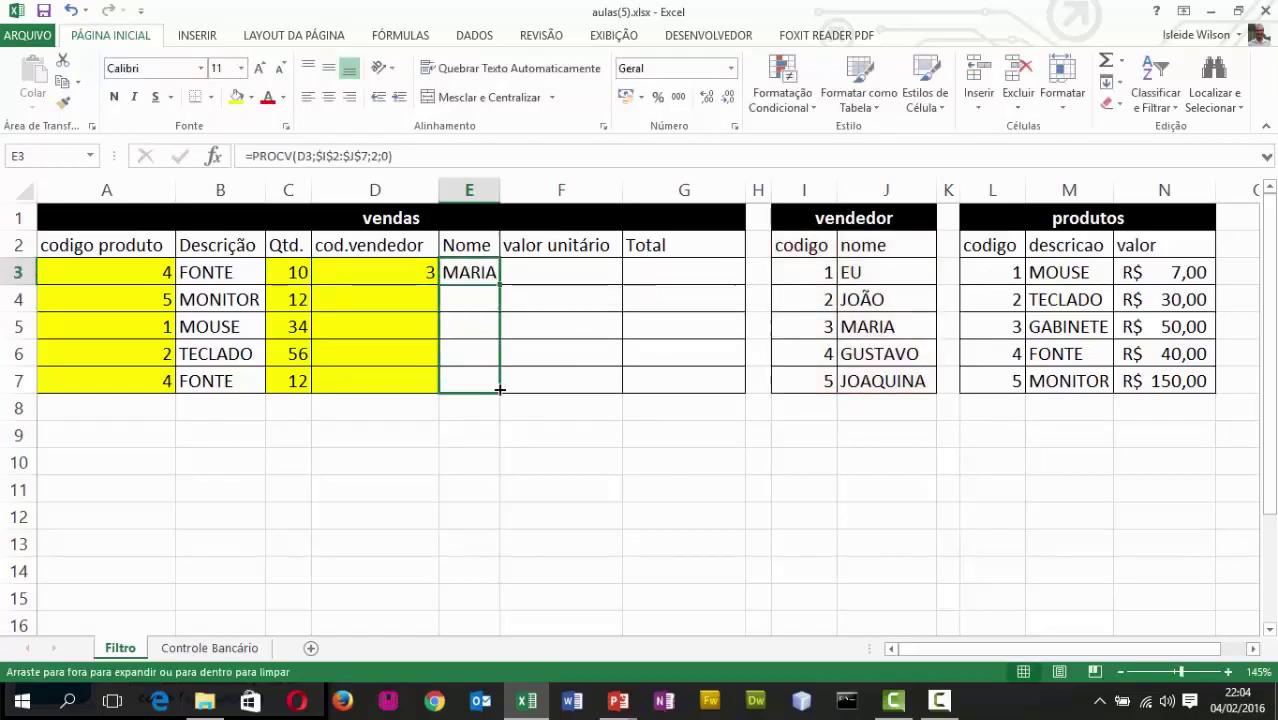
Enter seller codes 1, 2, 3 and 1 into D4:D7
left_click(399, 299)
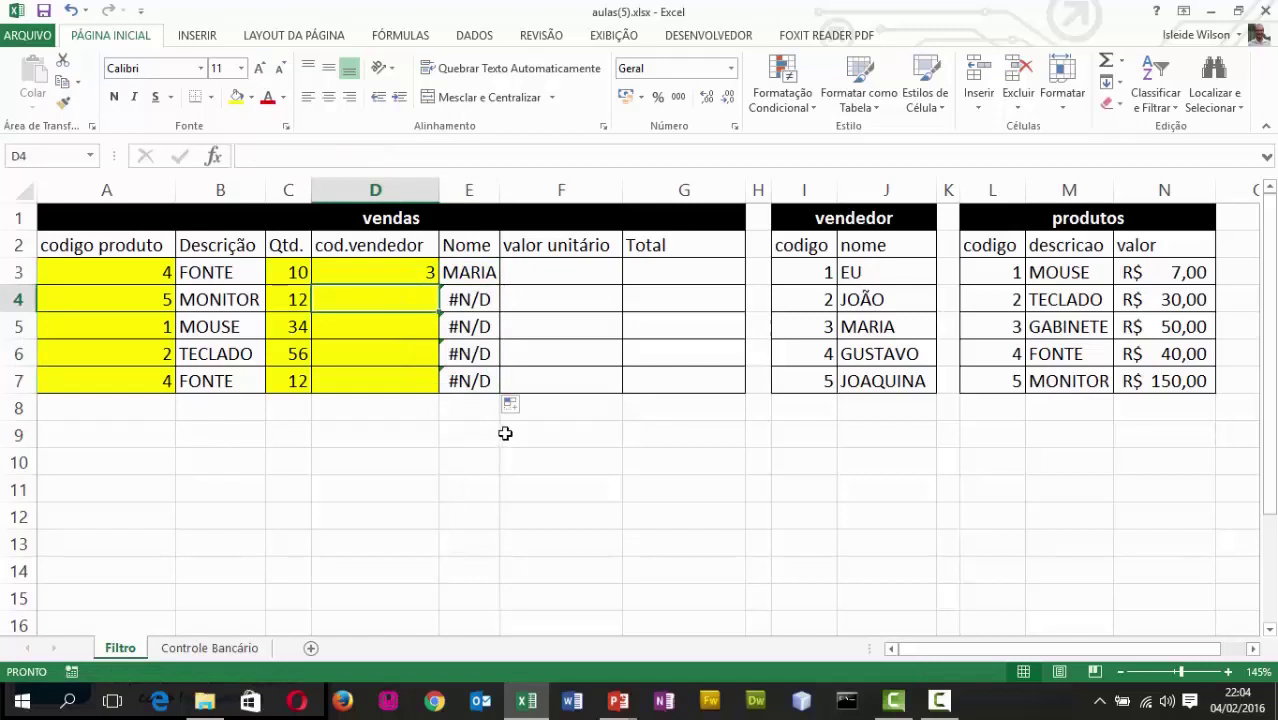
type("1")
key("Return")
type("2")
key("Return")
type("3")
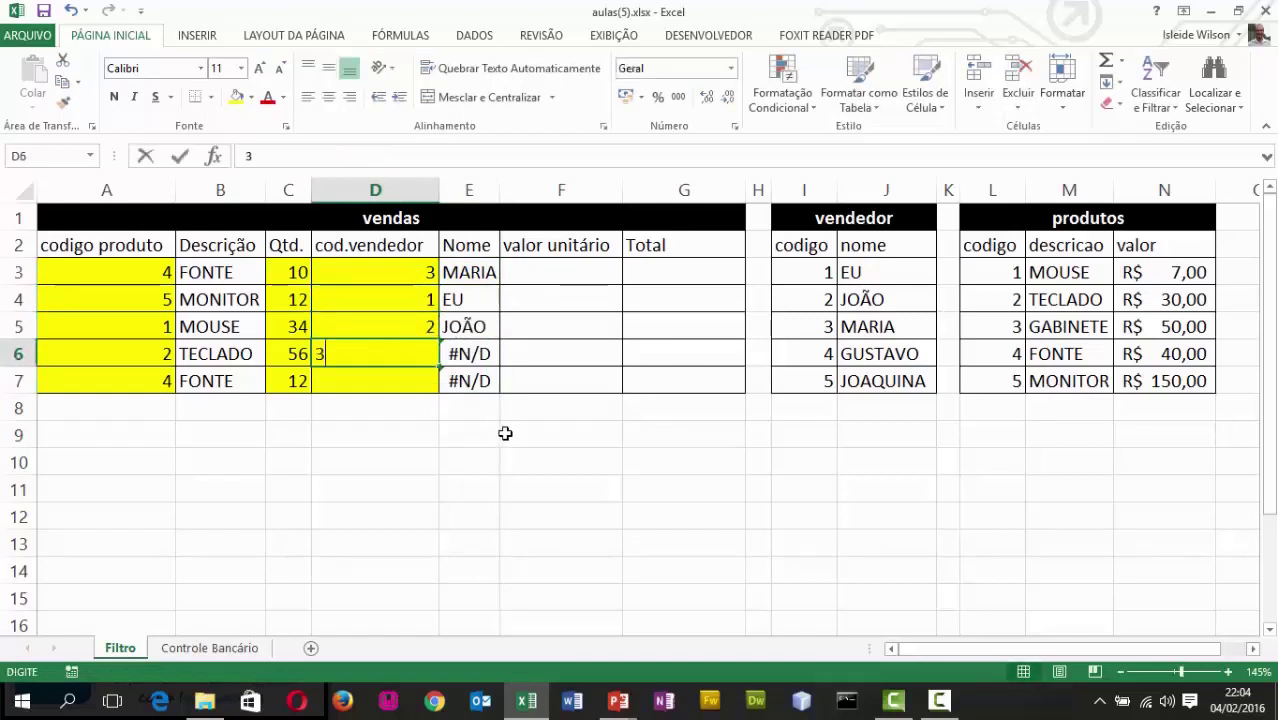
type(" 1")
key("Return")
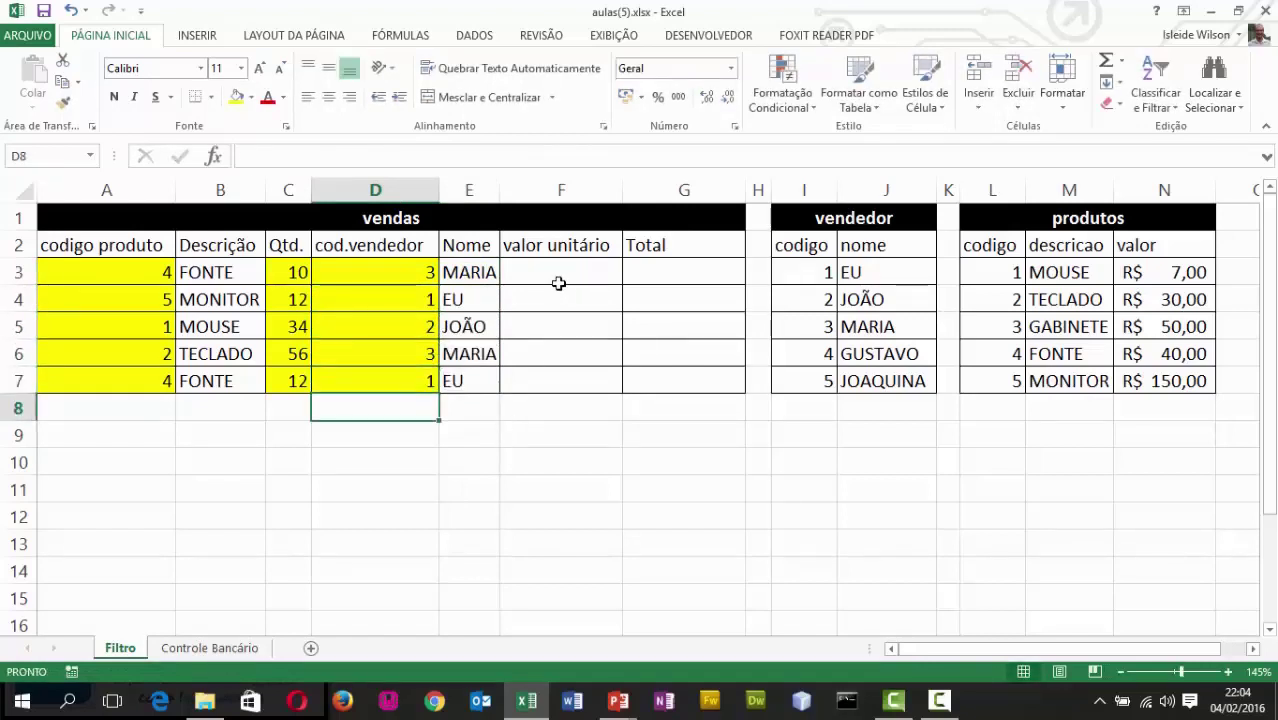
Review the Descrição lookups in column B and the quantities in column C
left_click(562, 275)
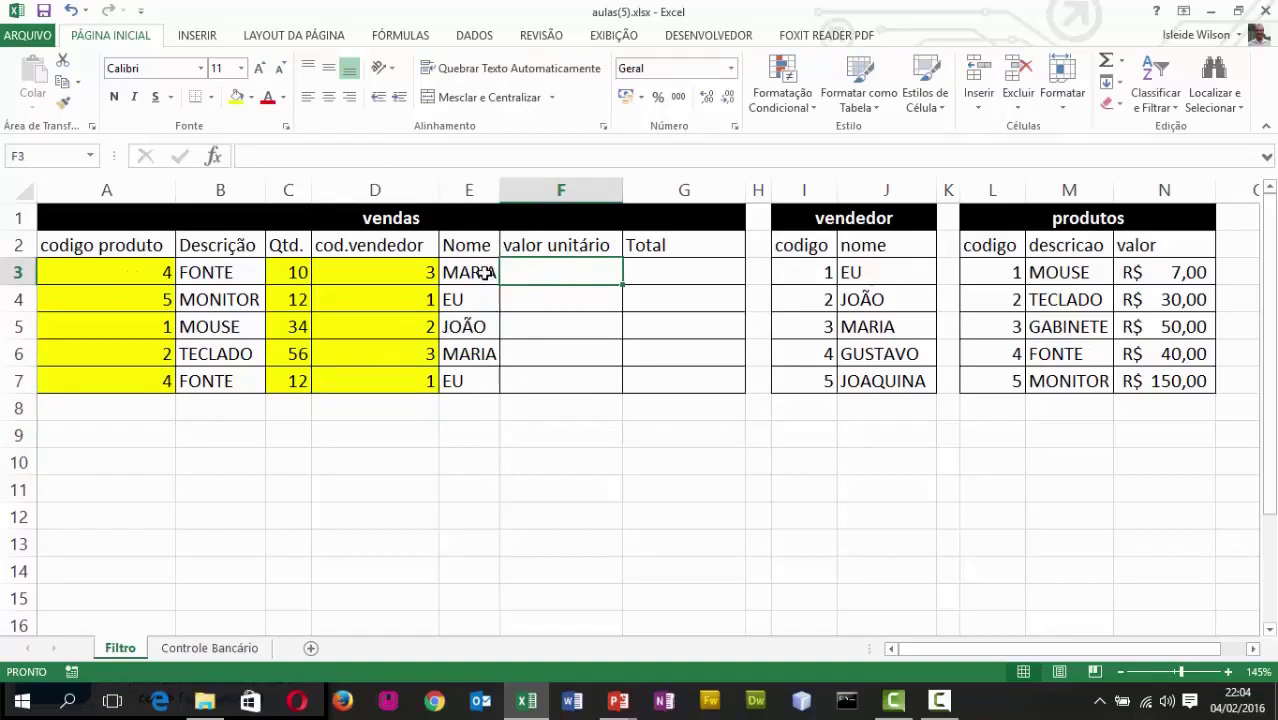
left_click(205, 276)
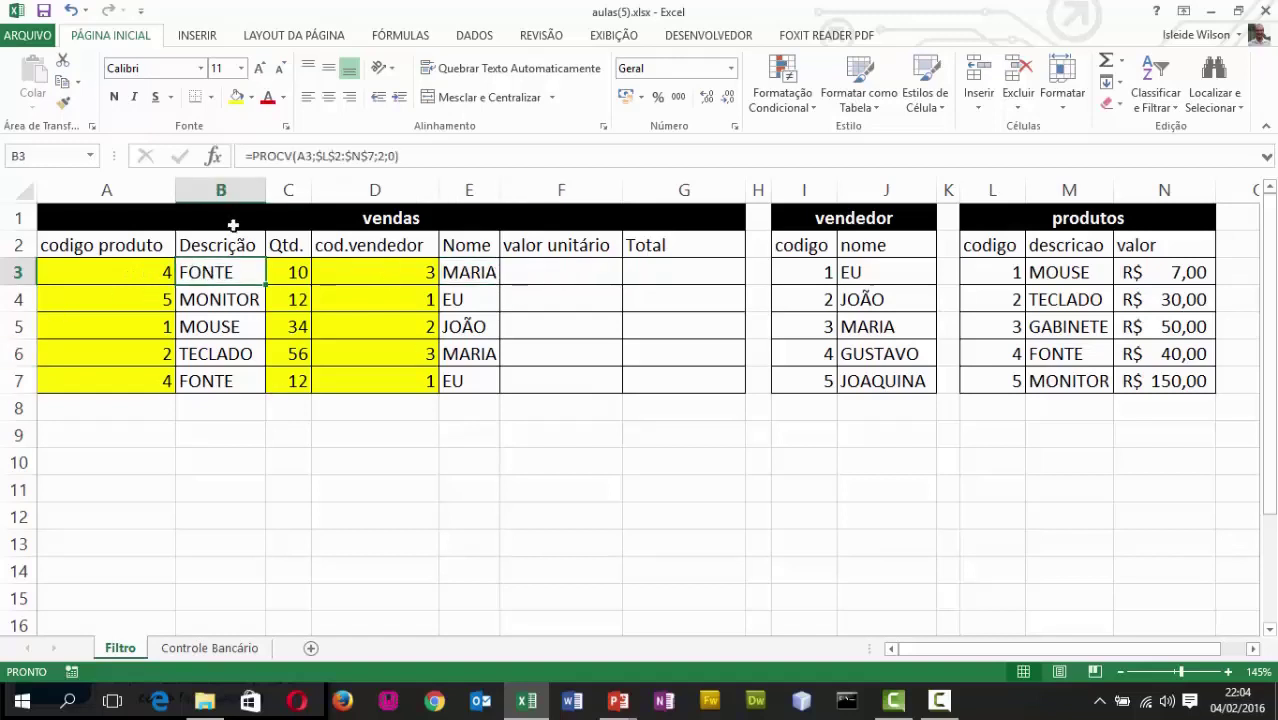
left_click_drag(216, 247, 216, 408)
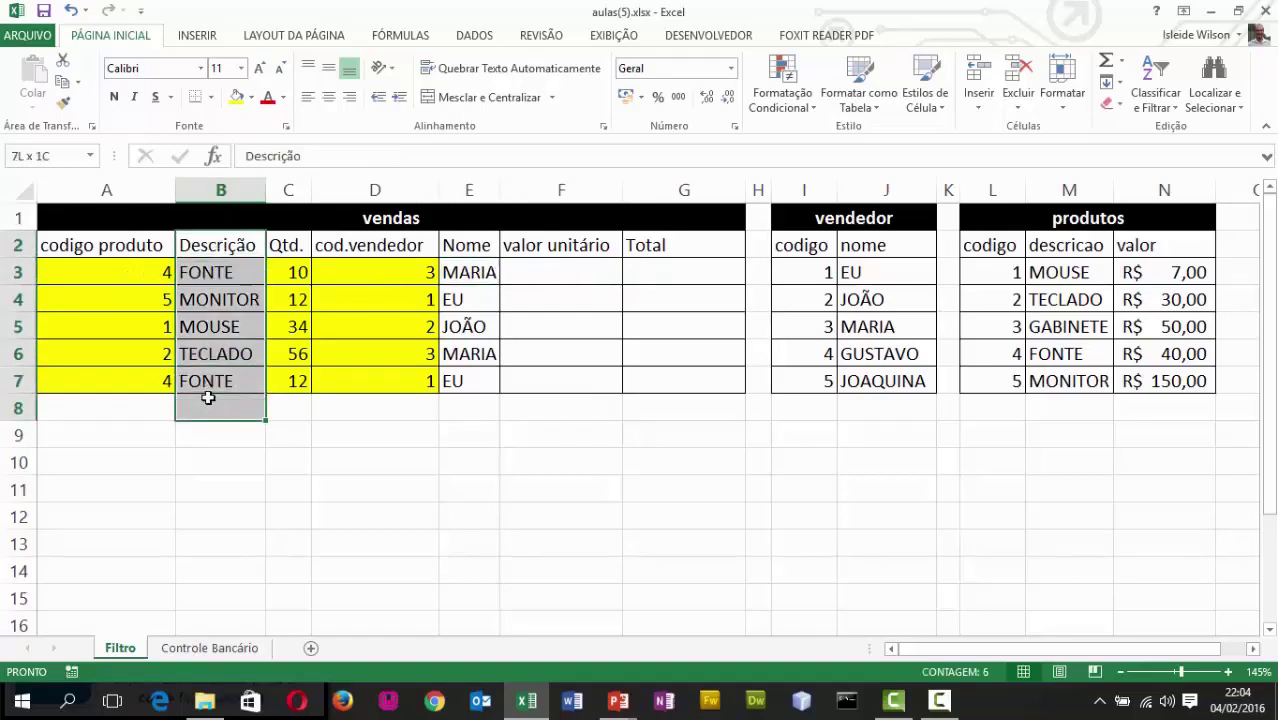
left_click_drag(292, 268, 285, 378)
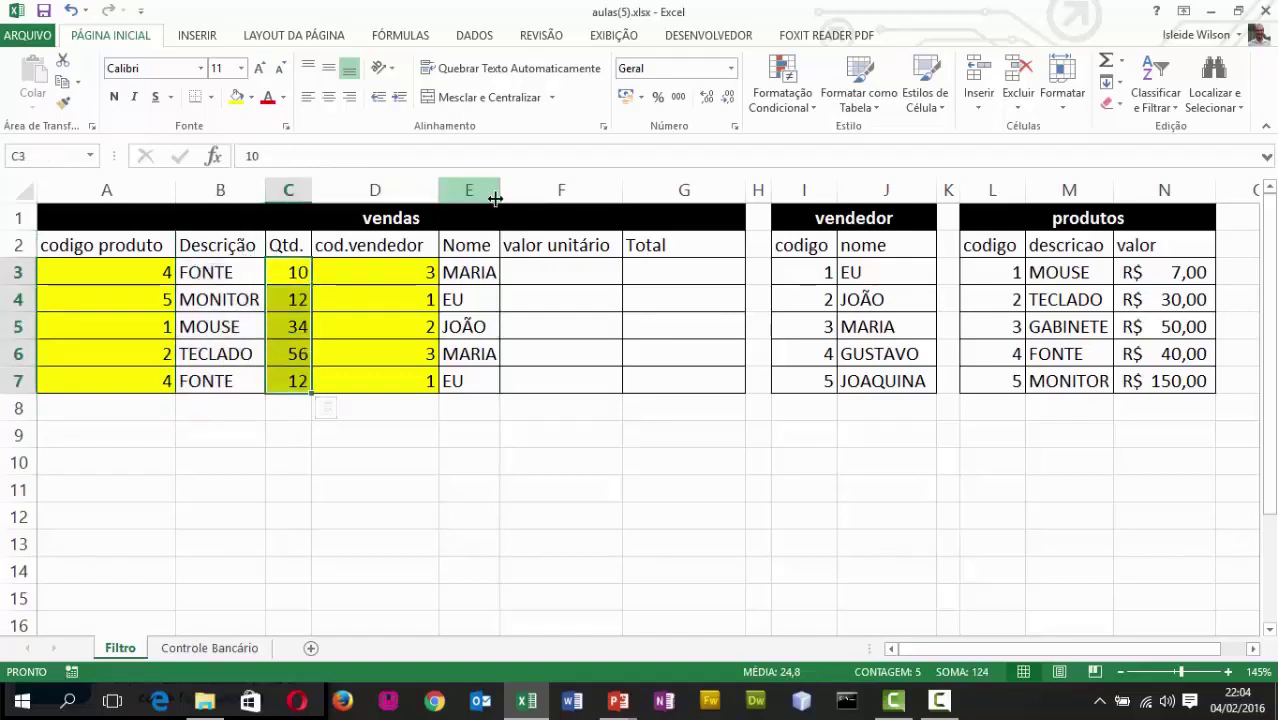
Enter =PROCV(A3;$L$2:$N$7;3;0) in F3 to look up the unit price
left_click(543, 280)
type("=")
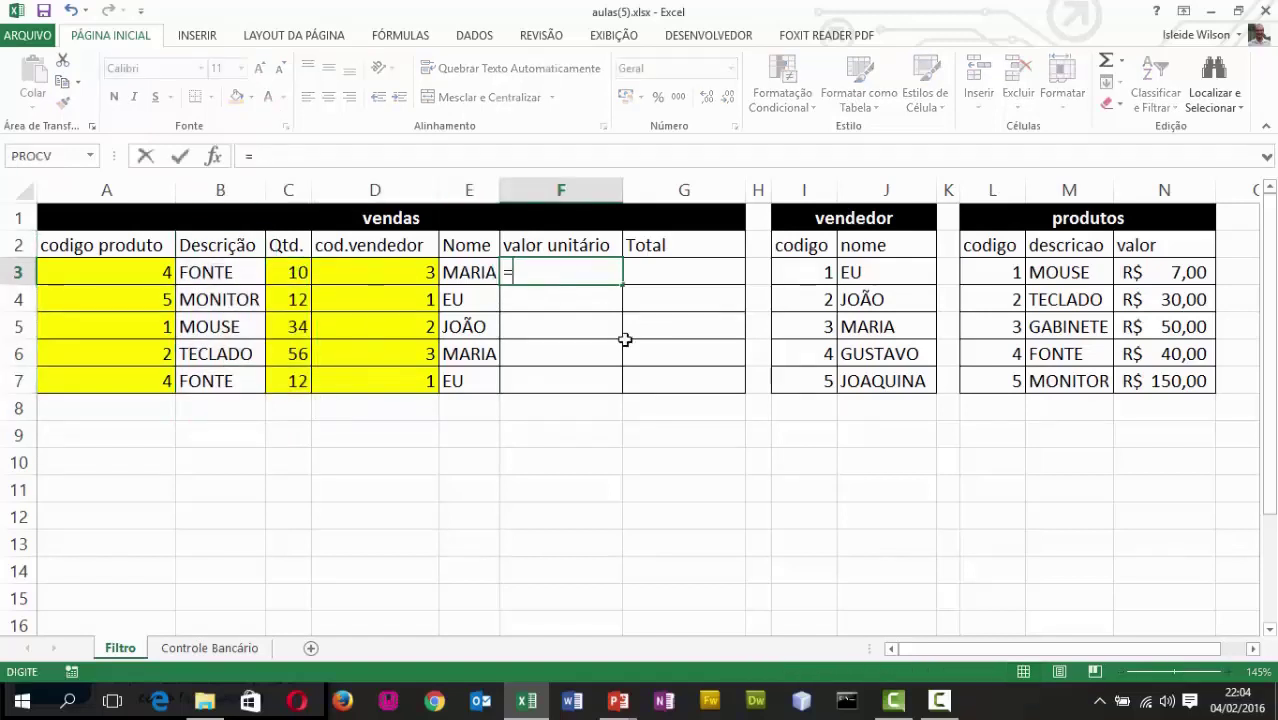
type("PROCV(")
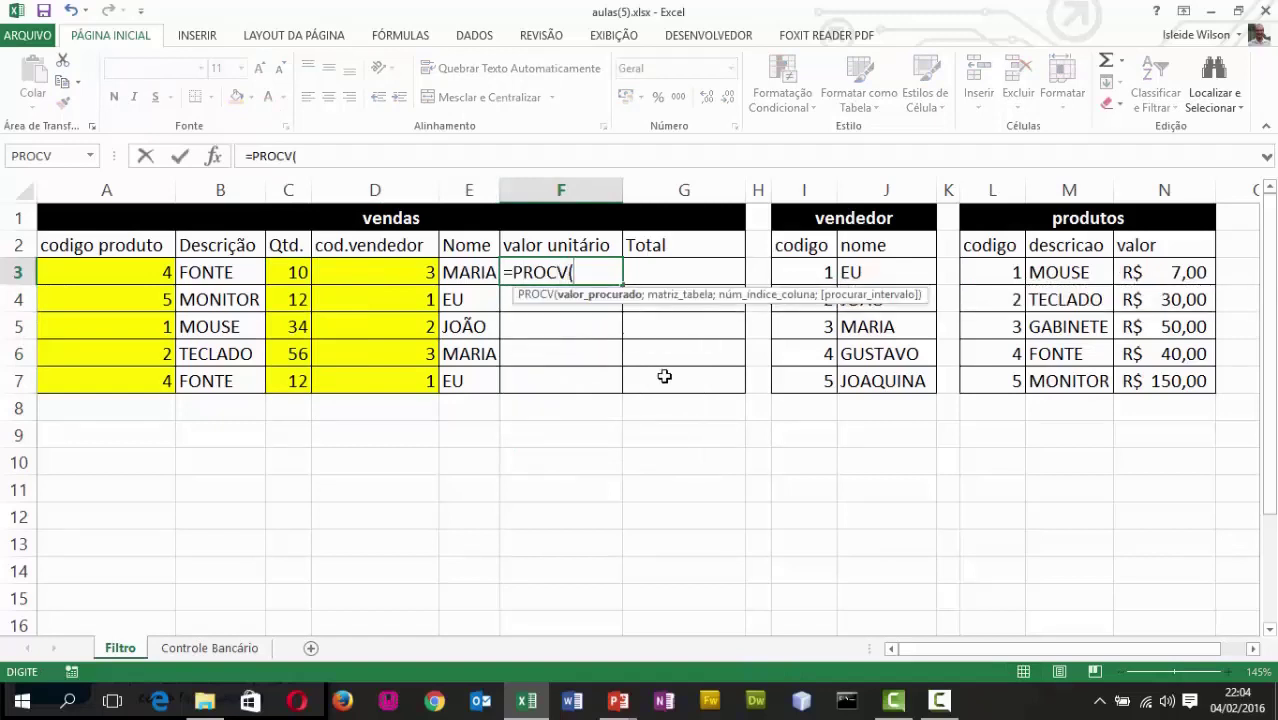
left_click(152, 272)
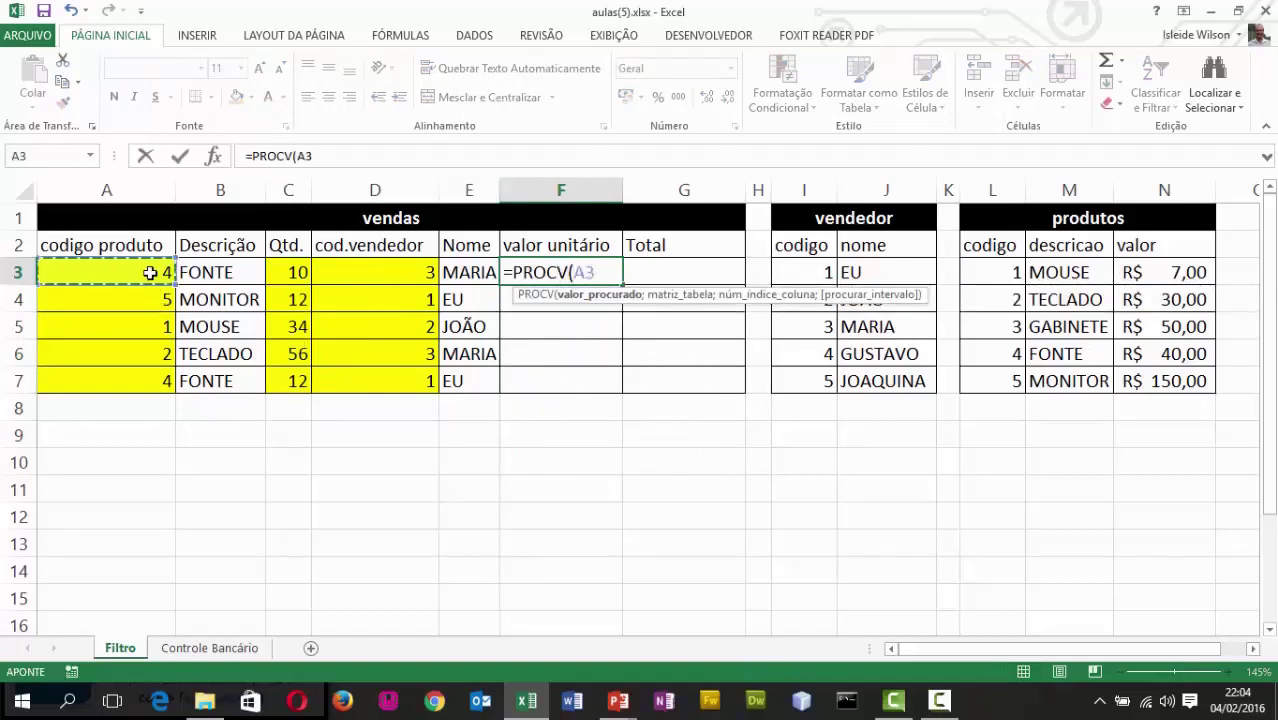
type(";")
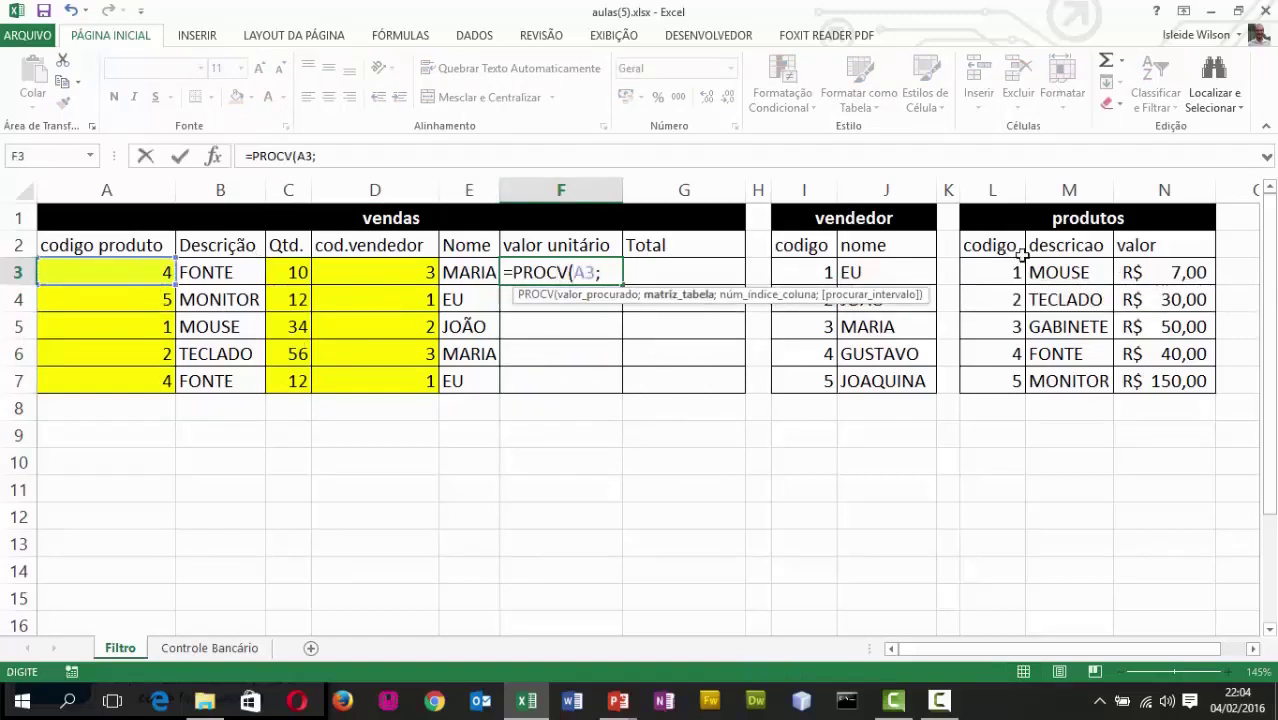
left_click_drag(1010, 255, 1145, 390)
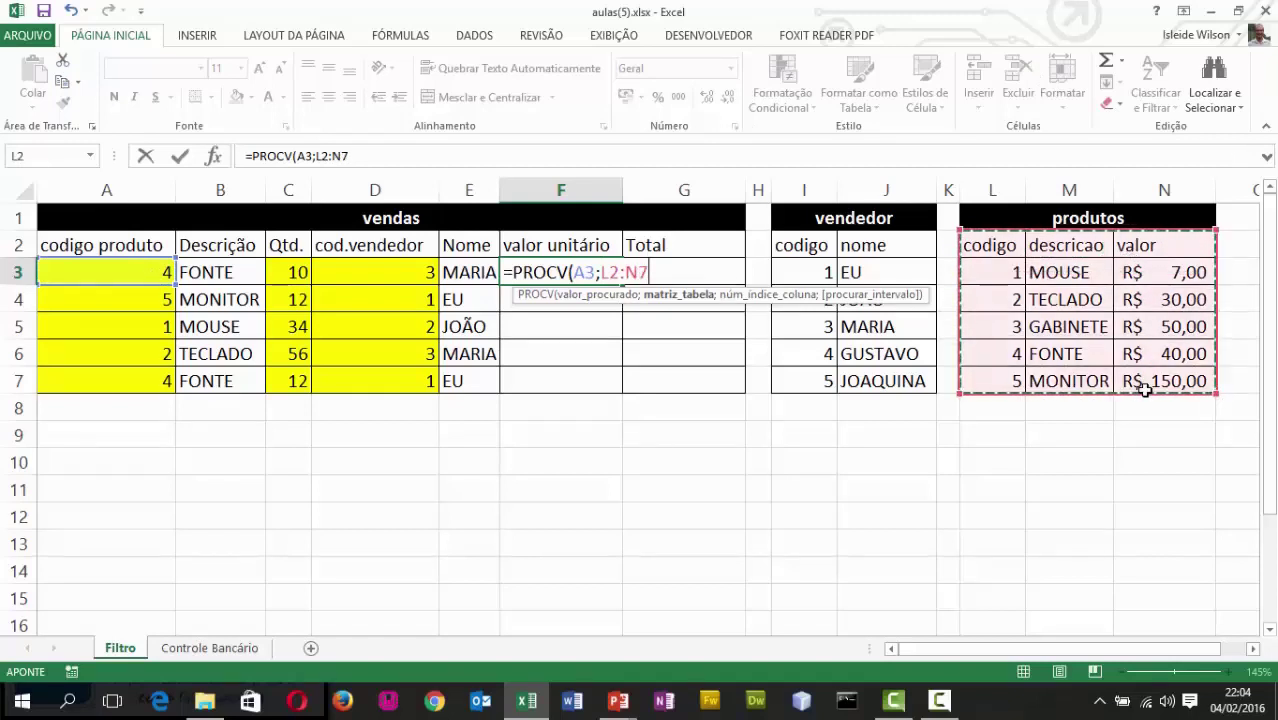
type(";3")
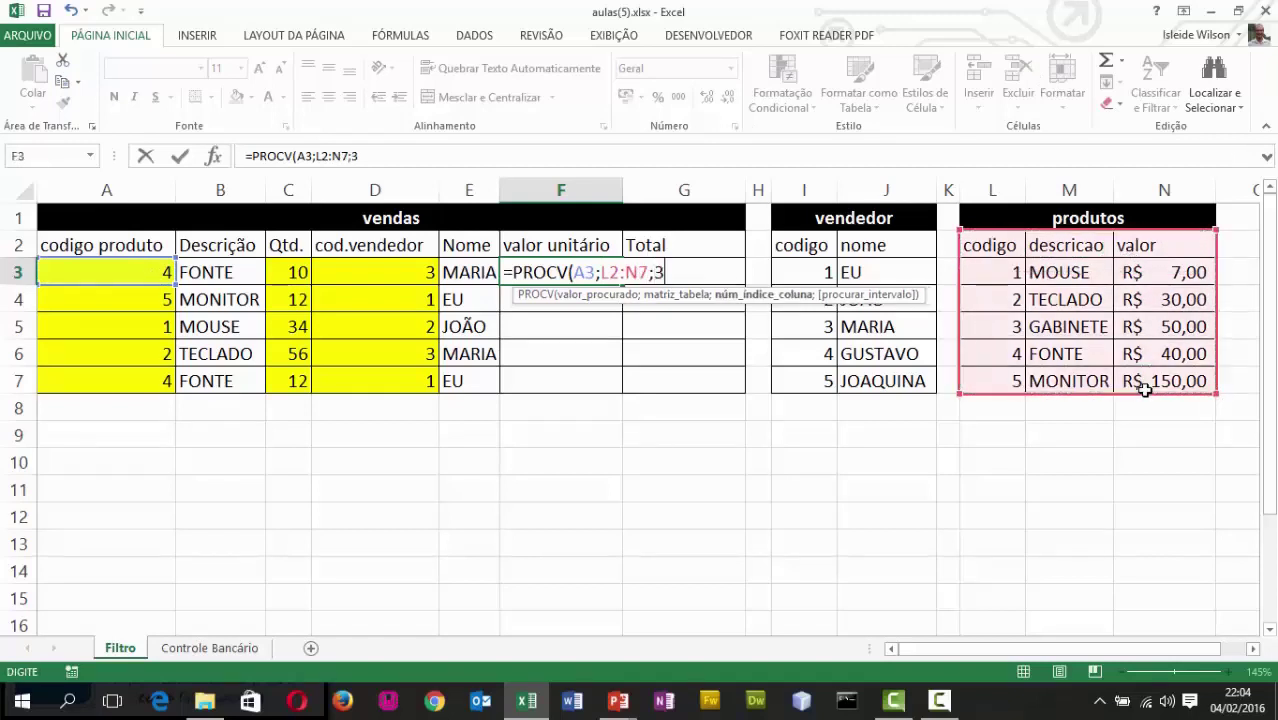
type(";0)")
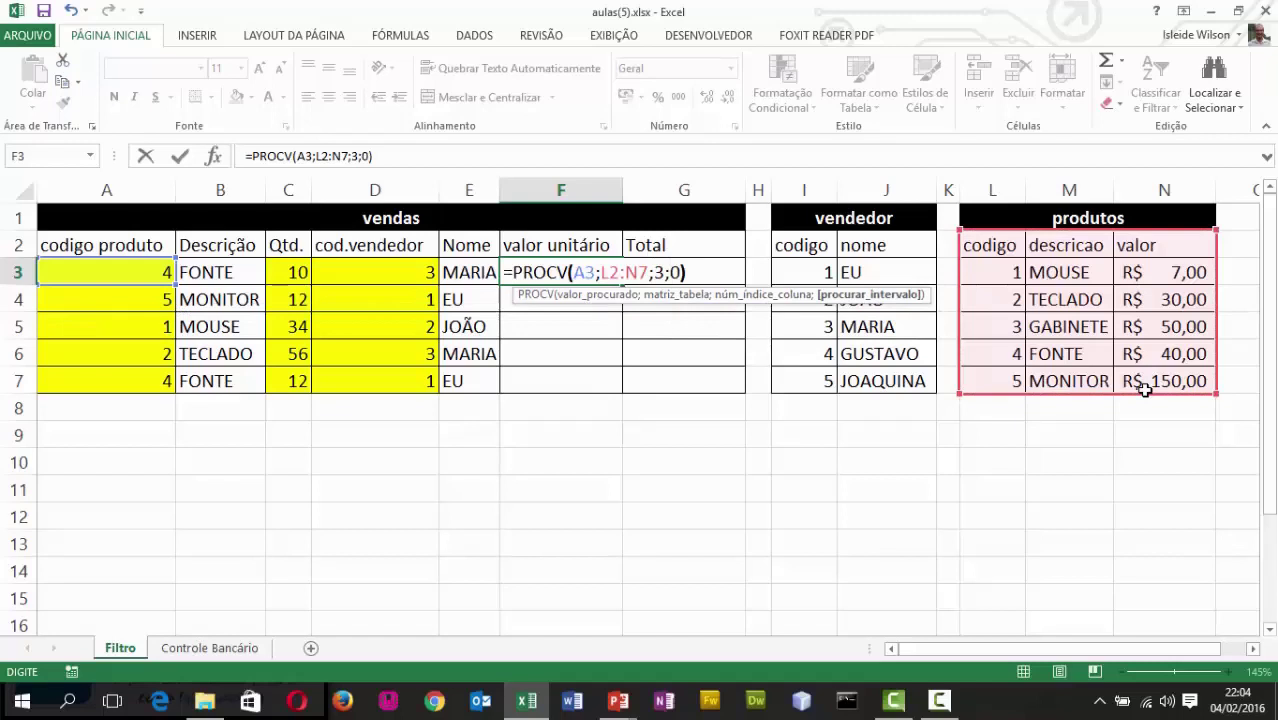
mouse_move(608, 272)
left_mouse_down()
mouse_move(633, 280)
mouse_move(640, 306)
left_mouse_up()
key("F4")
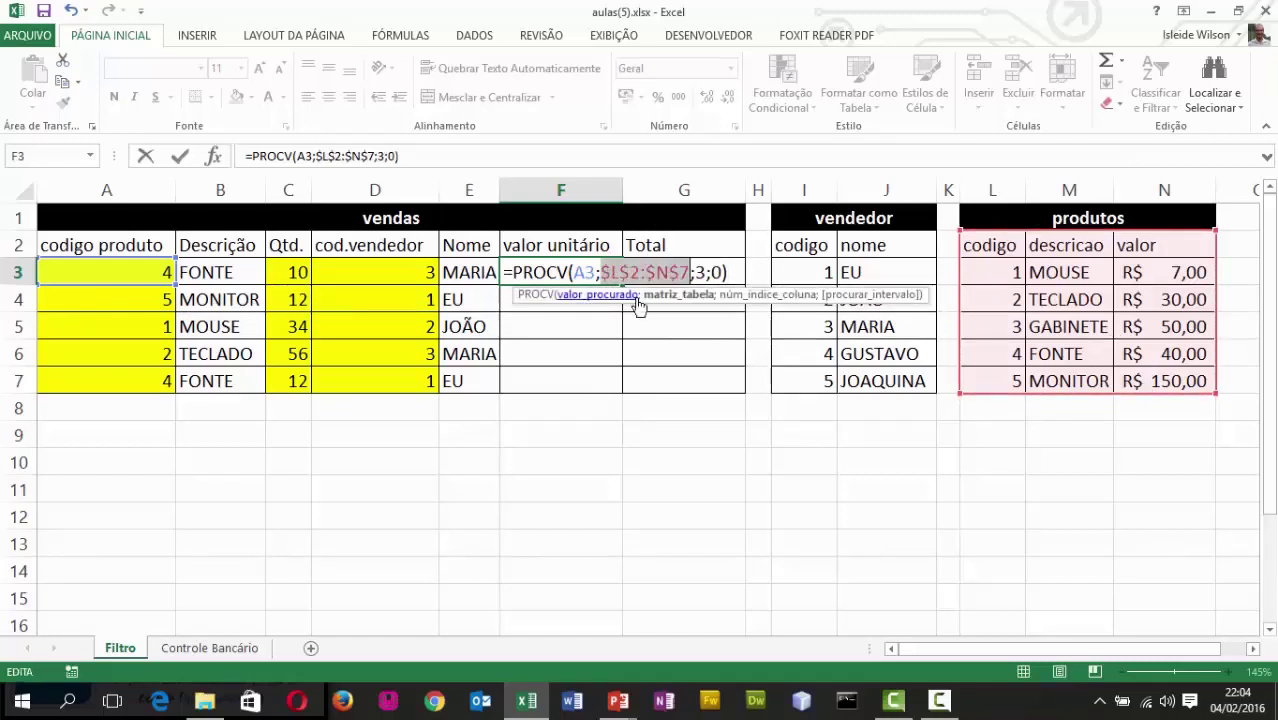
key("Return")
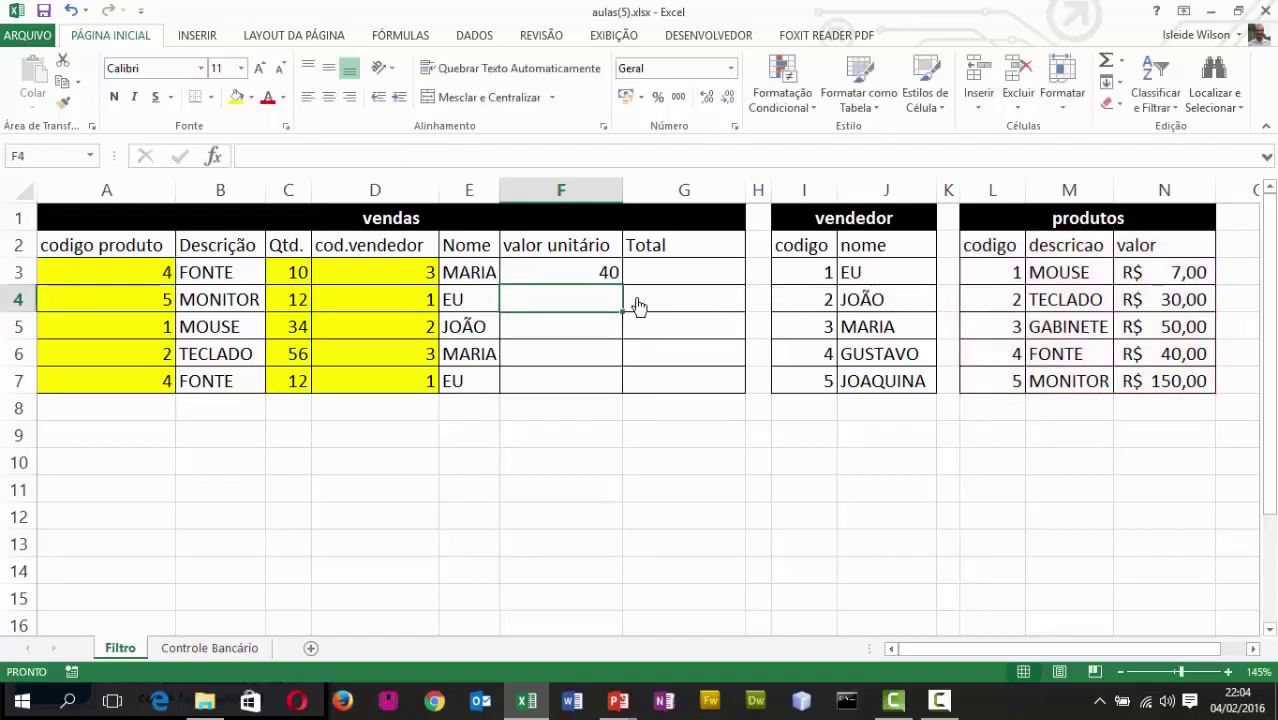
Fill the price lookup down to F7 and format F3:G7 as Contábil currency
left_click(587, 268)
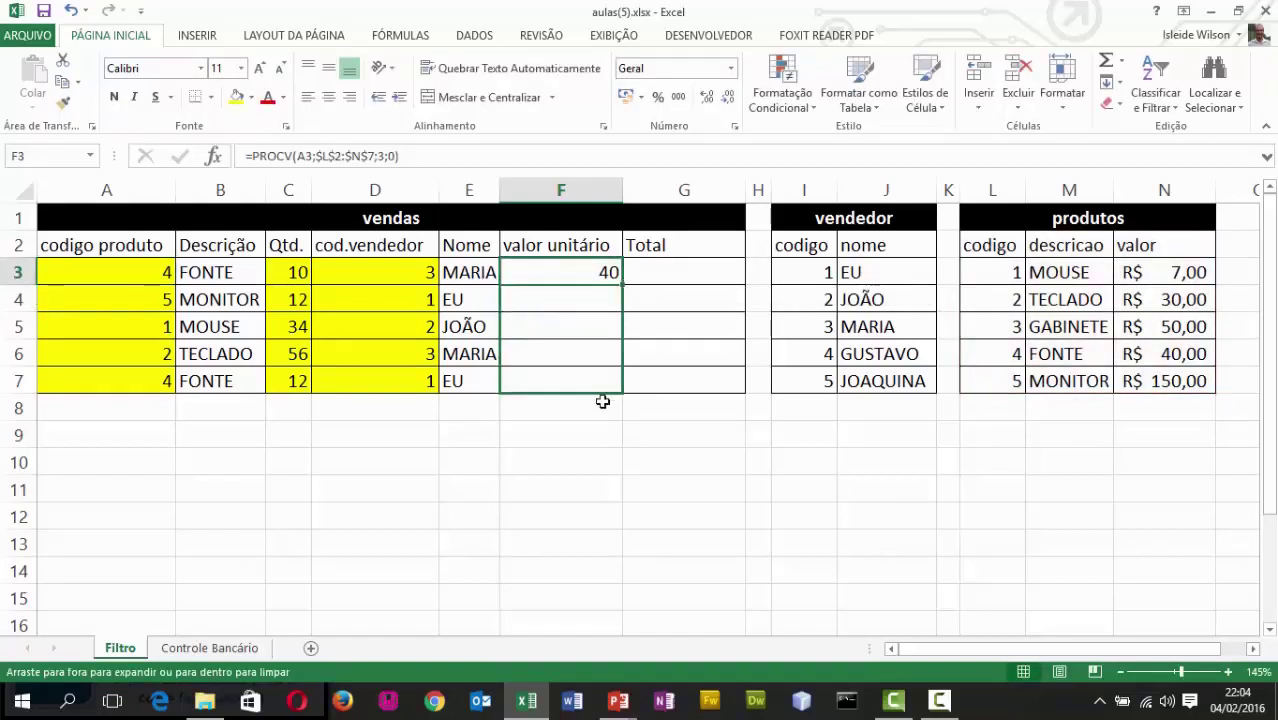
left_click_drag(613, 280, 600, 392)
left_click_drag(598, 262, 693, 378)
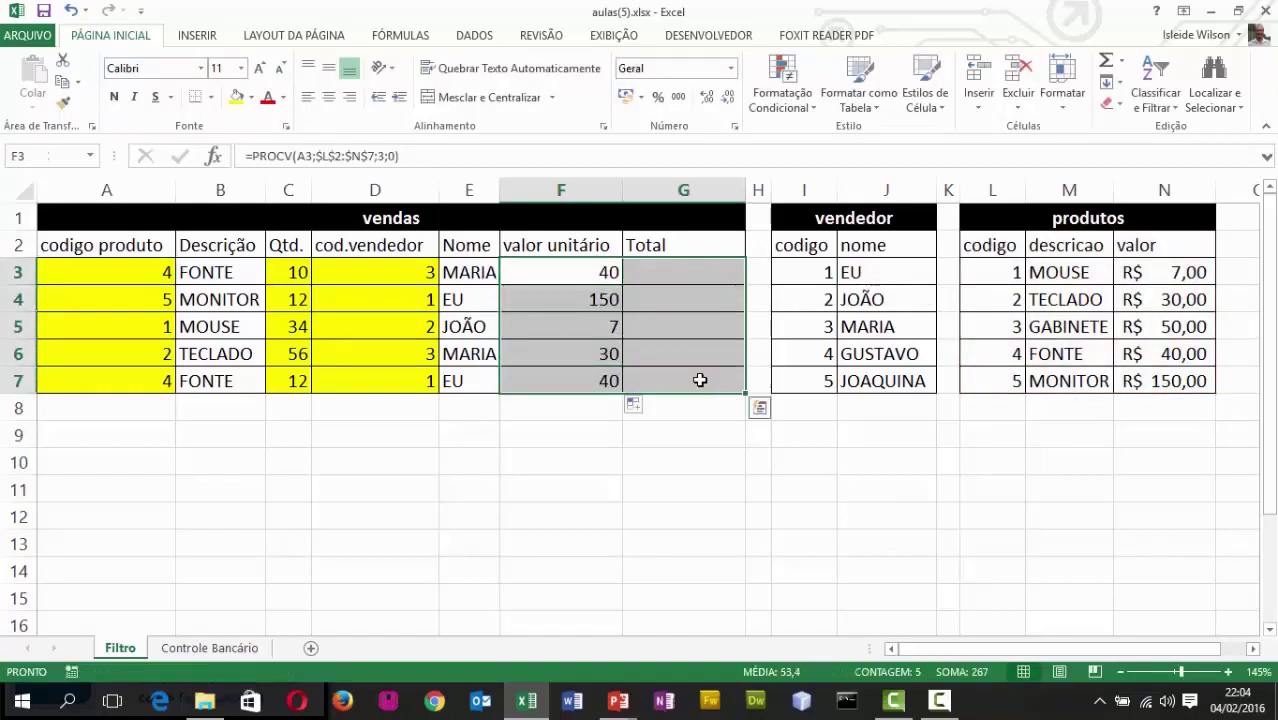
left_click(626, 97)
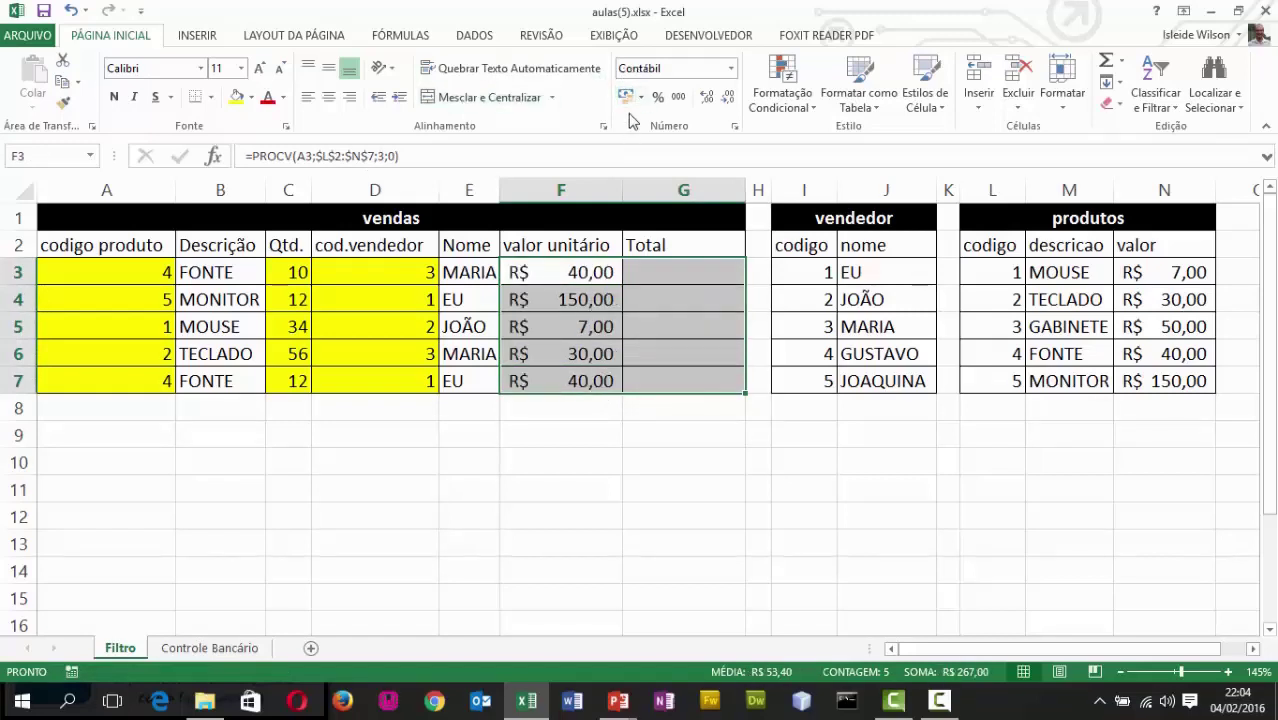
Enter =C3*F3 in G3 and fill it down to G7
left_click(643, 270)
type("=")
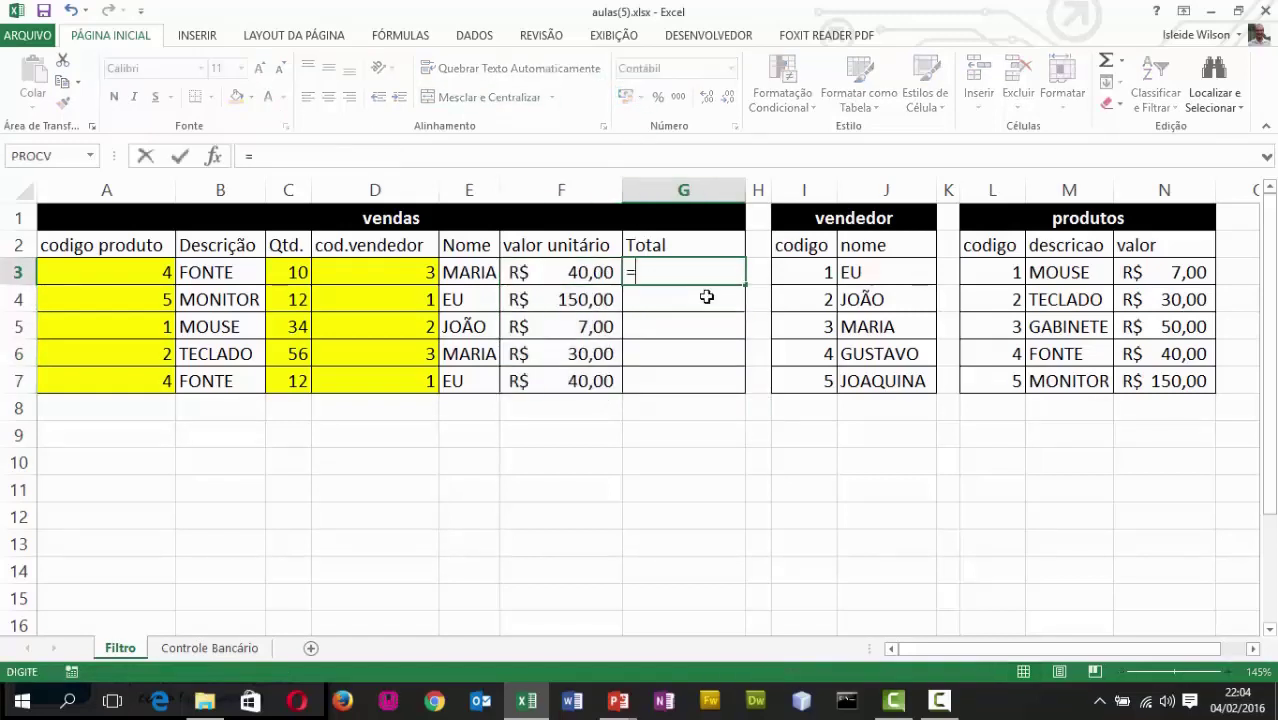
left_click(291, 273)
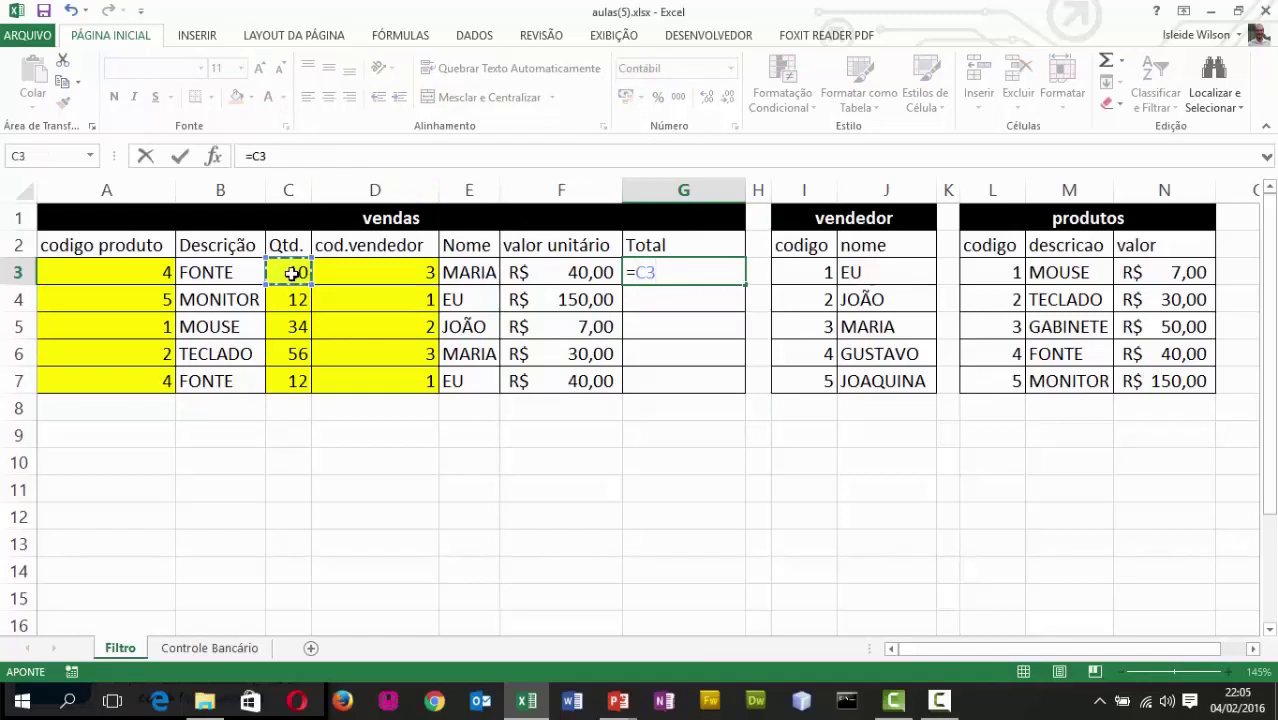
type("*")
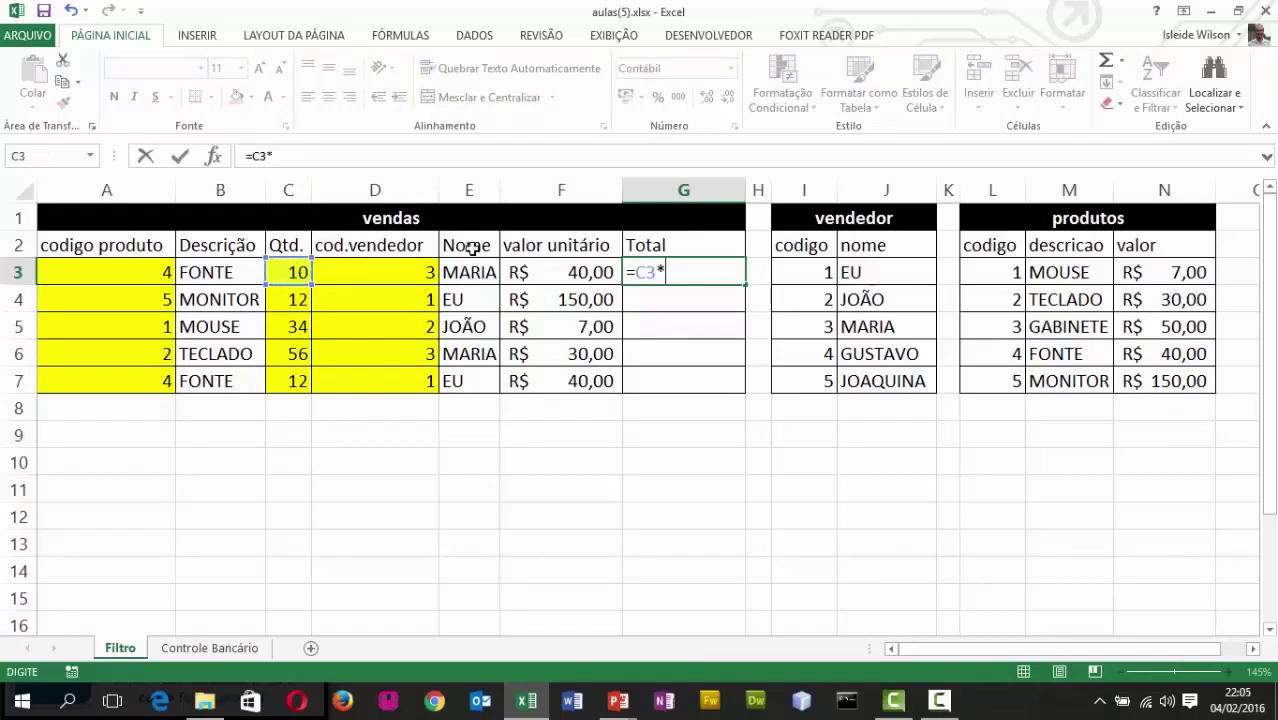
left_click(590, 272)
key("Return")
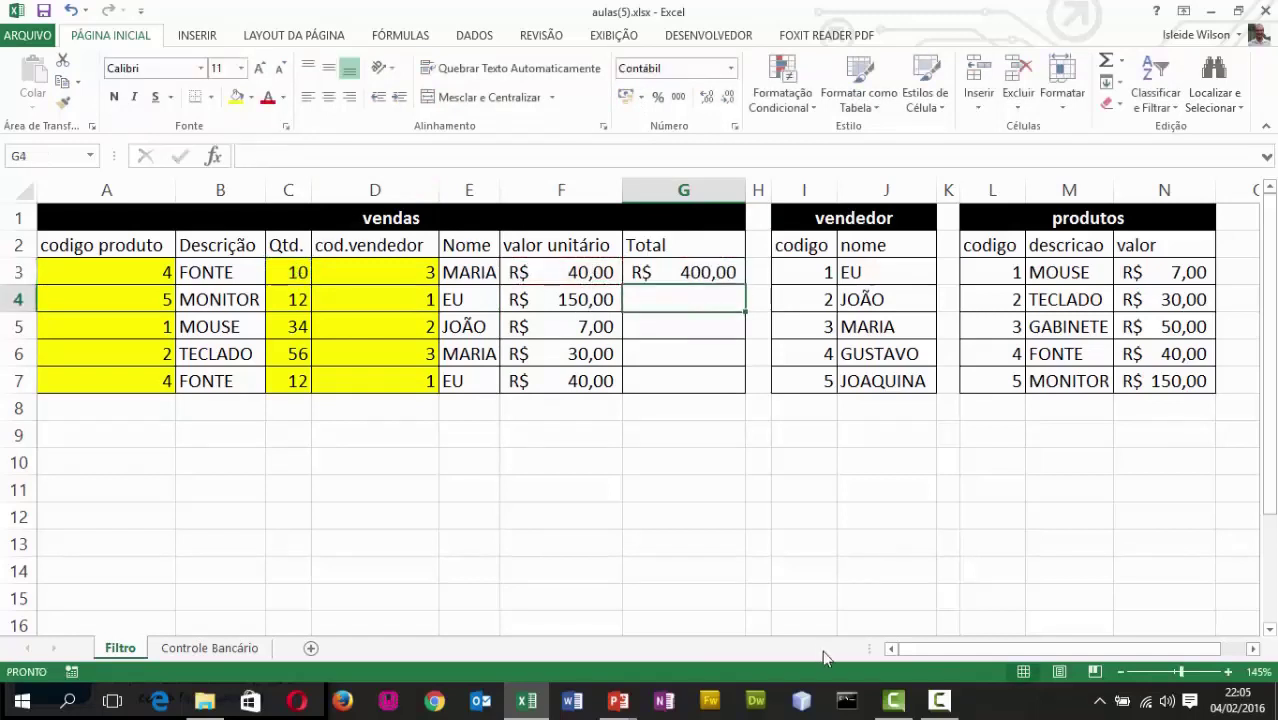
left_click(732, 272)
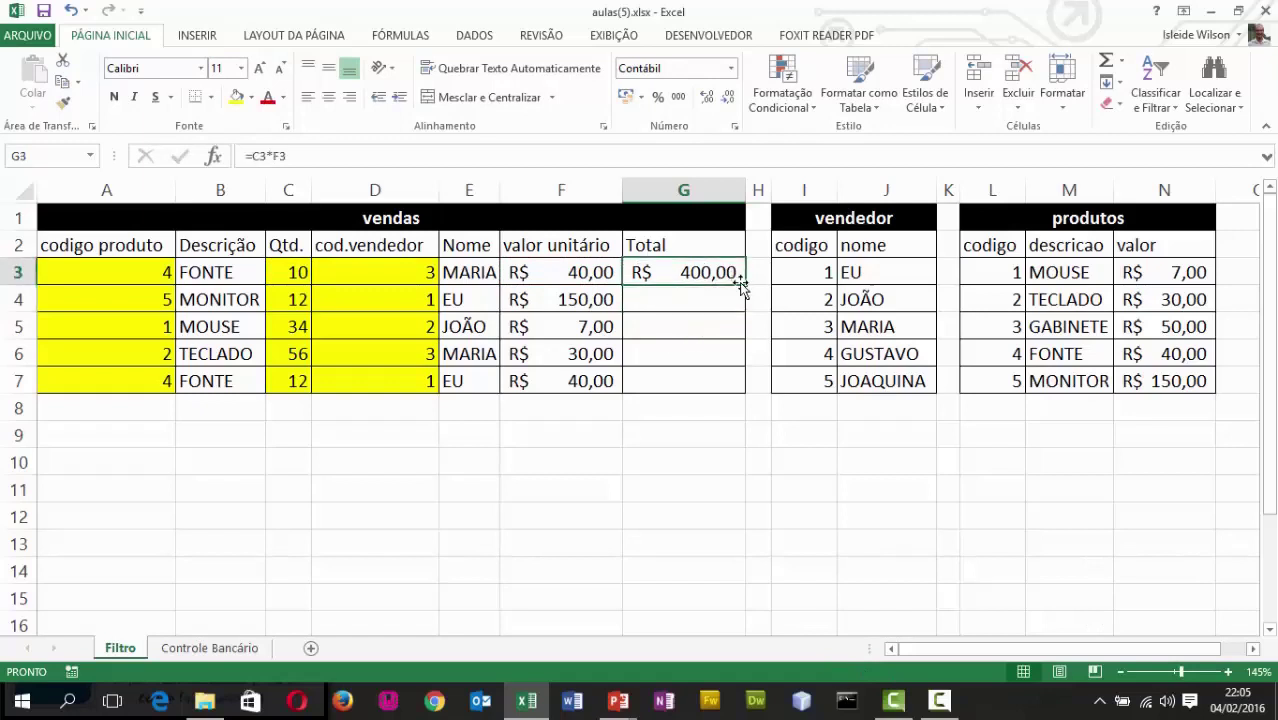
left_click_drag(743, 287, 744, 390)
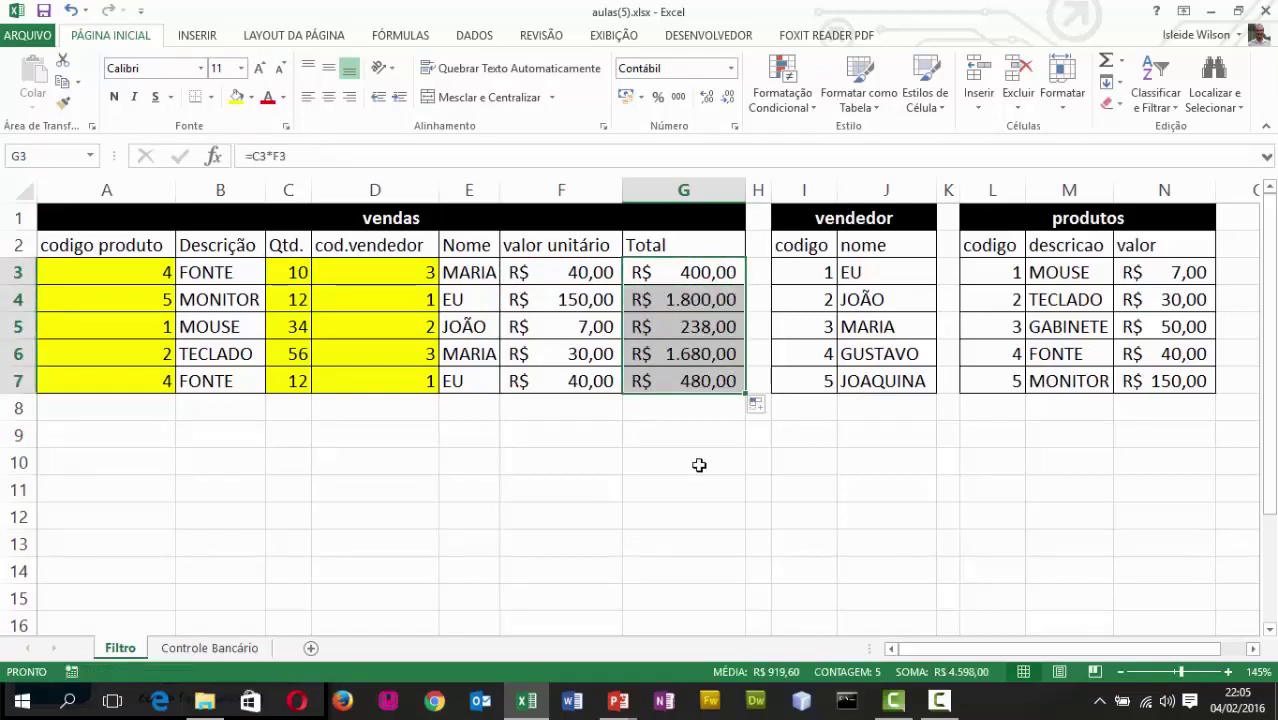
left_click(699, 465)
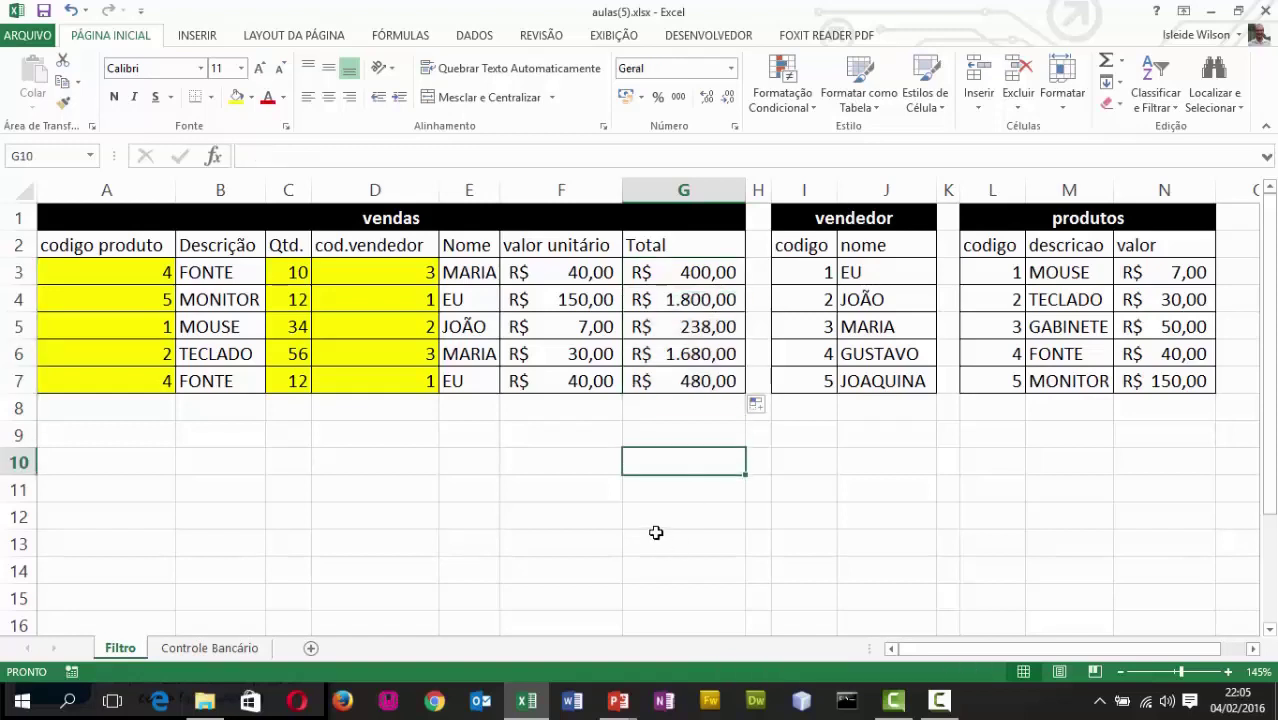
Change row 4's product code to 2 and its seller code to 3
left_click(95, 298)
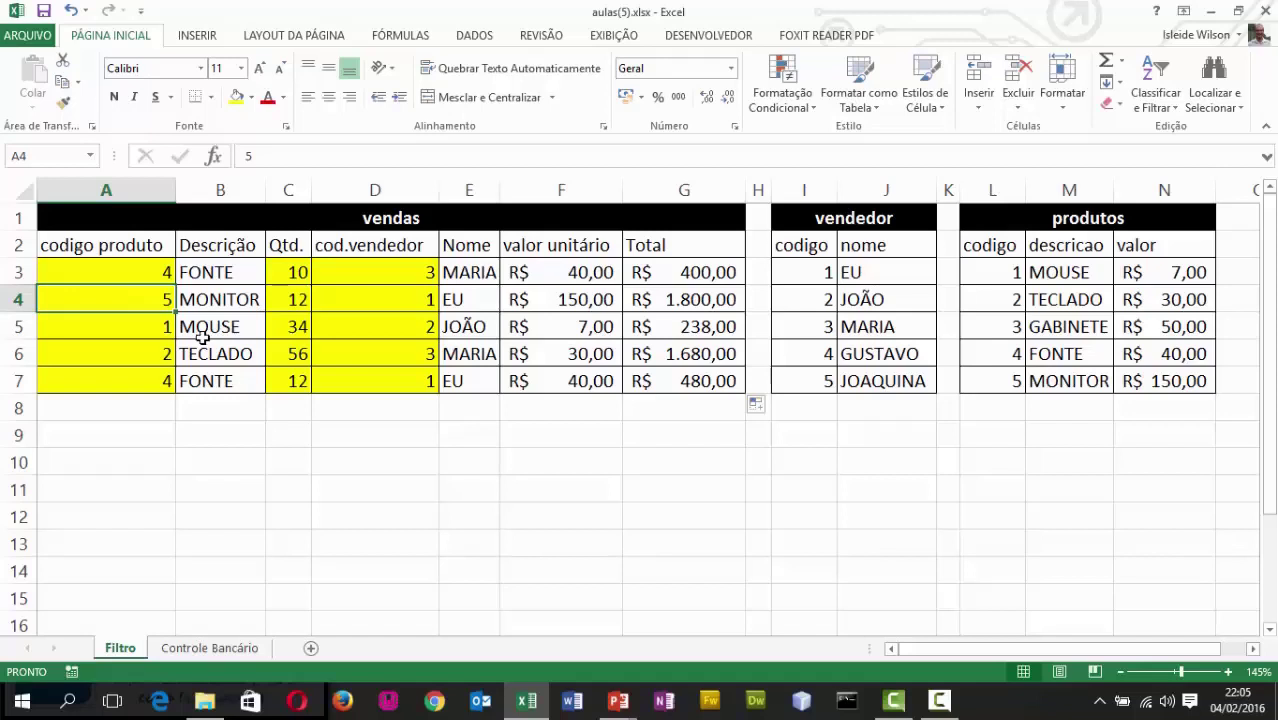
type("2")
key("Tab")
key("Tab")
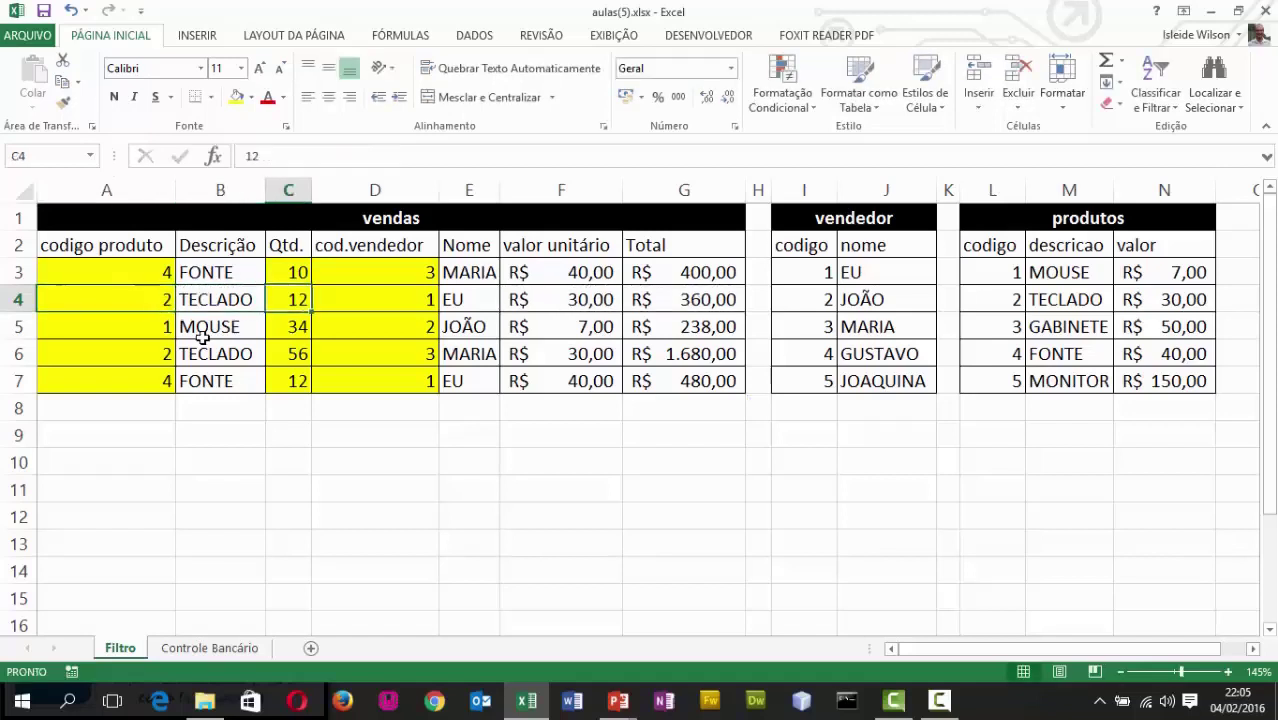
key("Tab")
type("3")
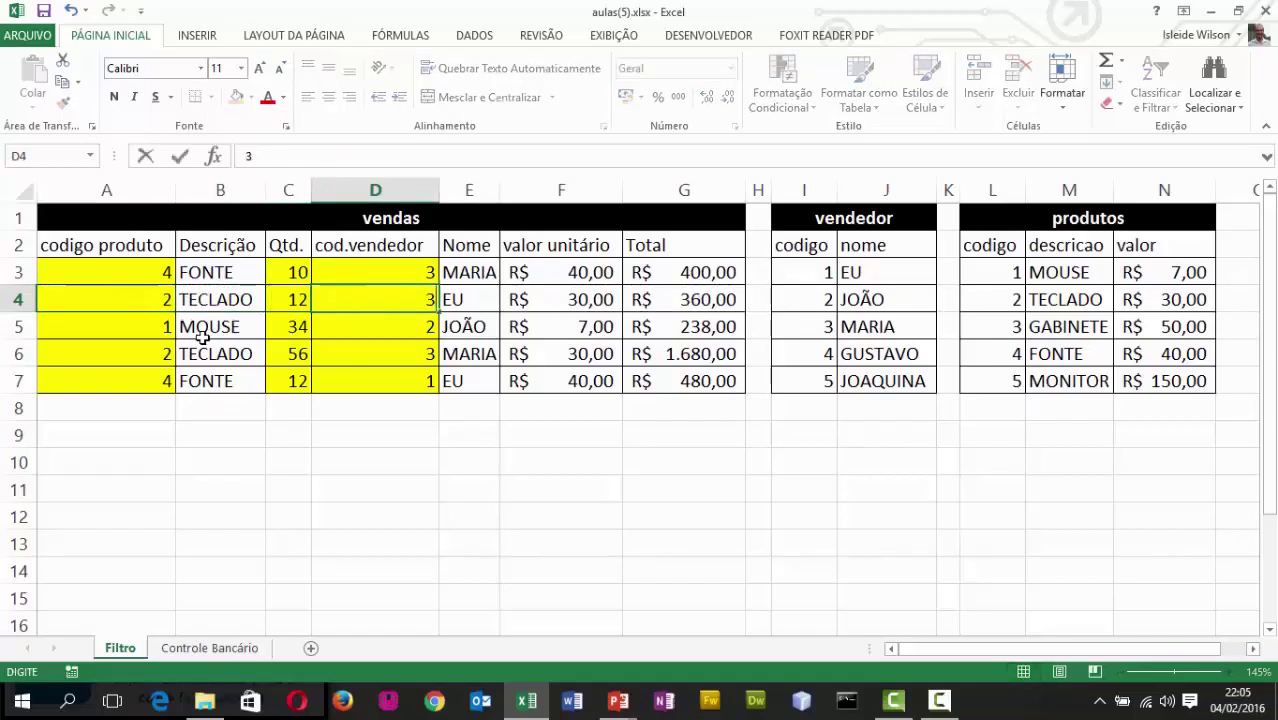
key("Tab")
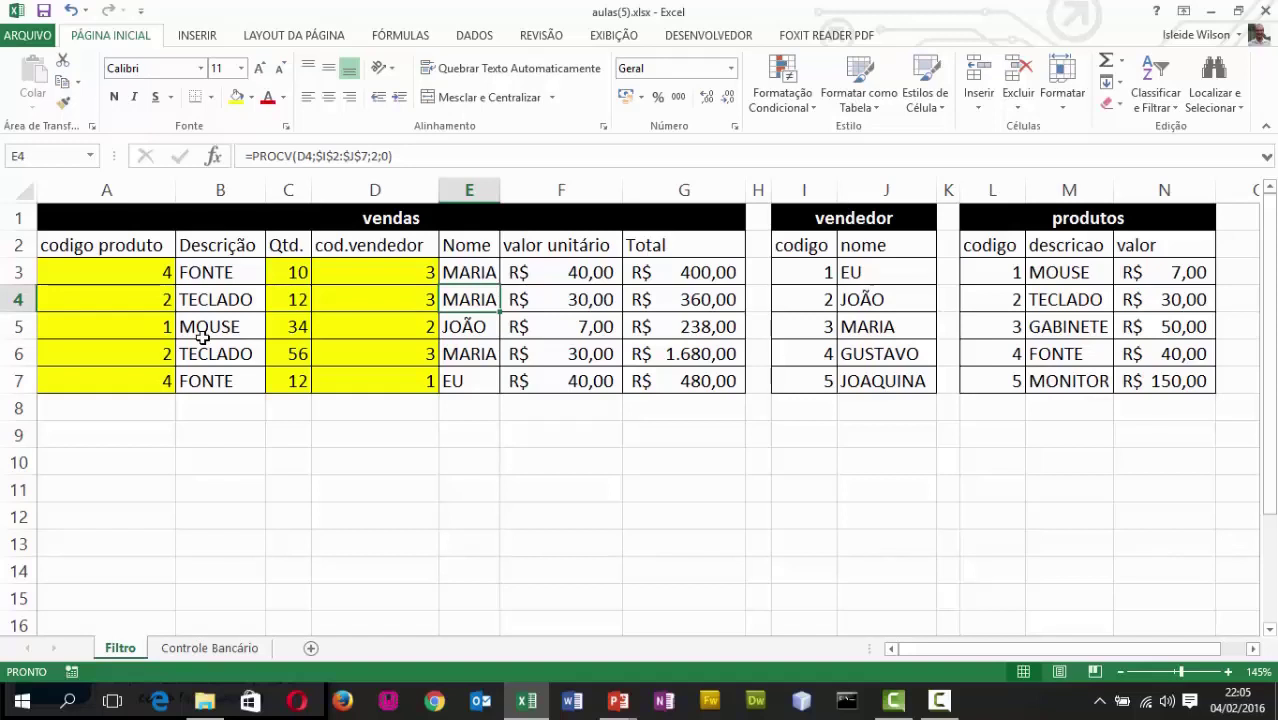
Clear the Descrição lookup formulas in B3 and B4
key("Up")
key("Up")
key("Left")
key("Left")
key("Left")
key("Down")
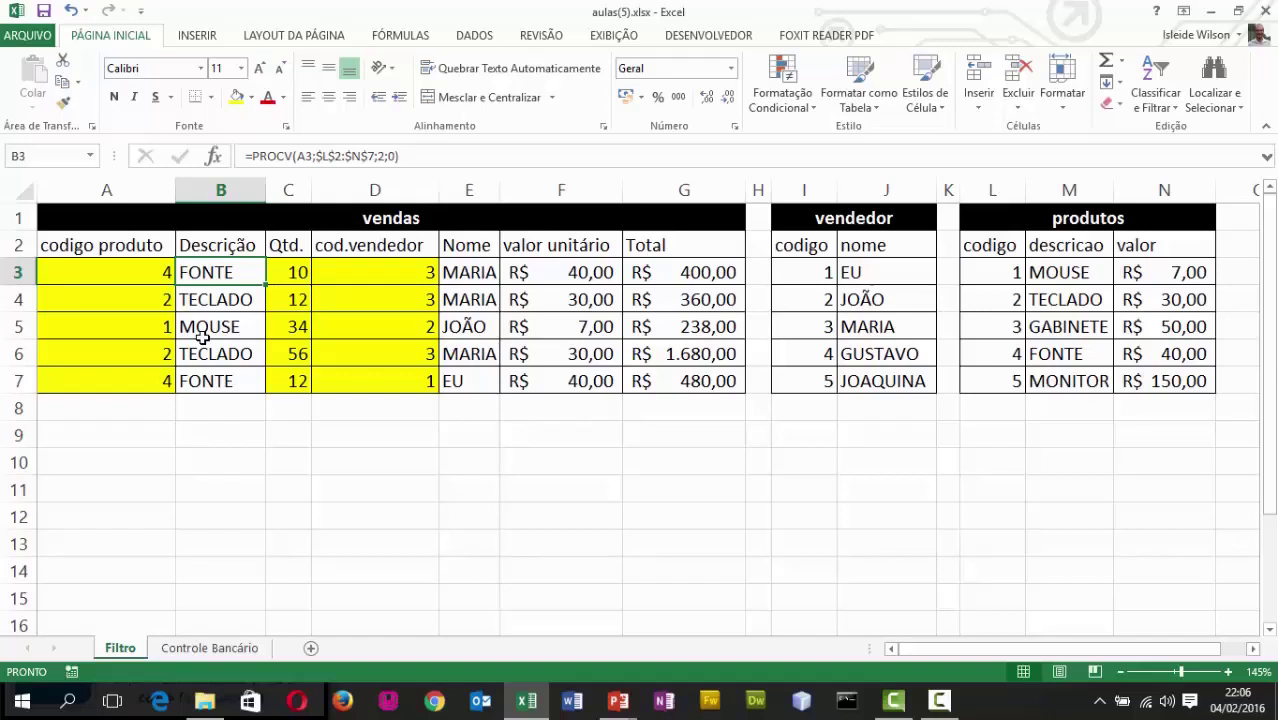
key("Delete")
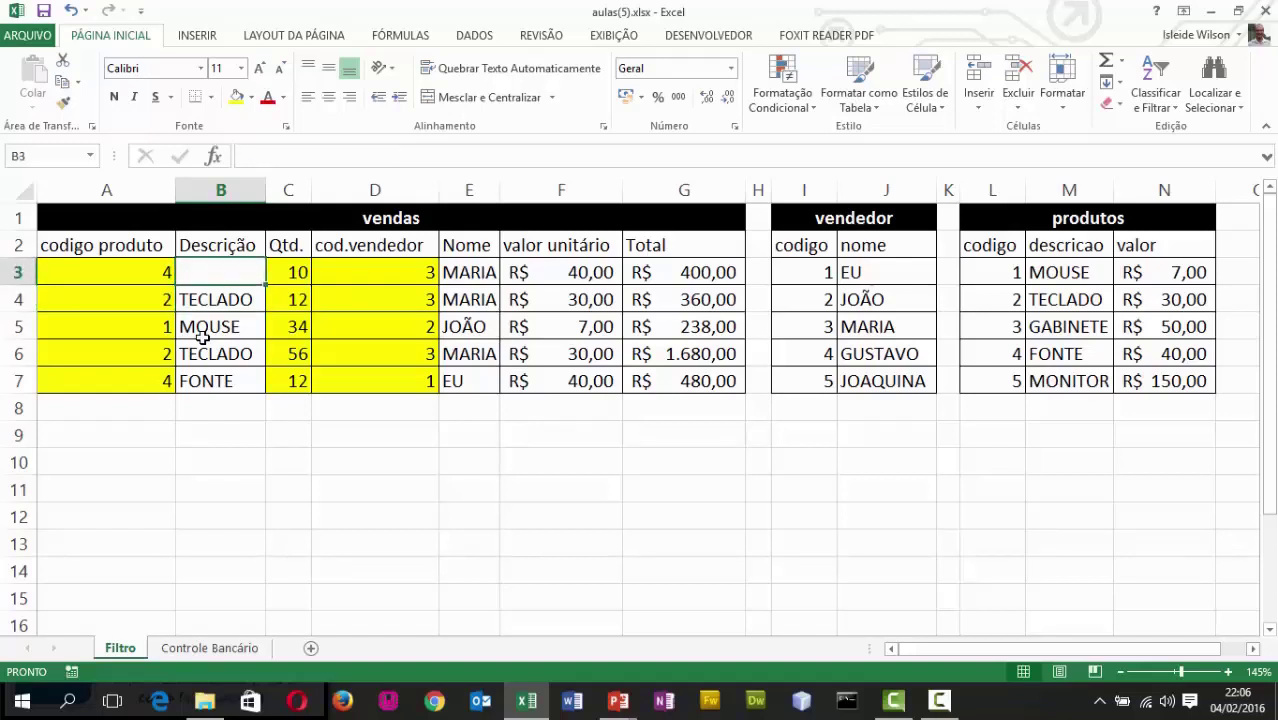
key("Down")
key("BackSpace")
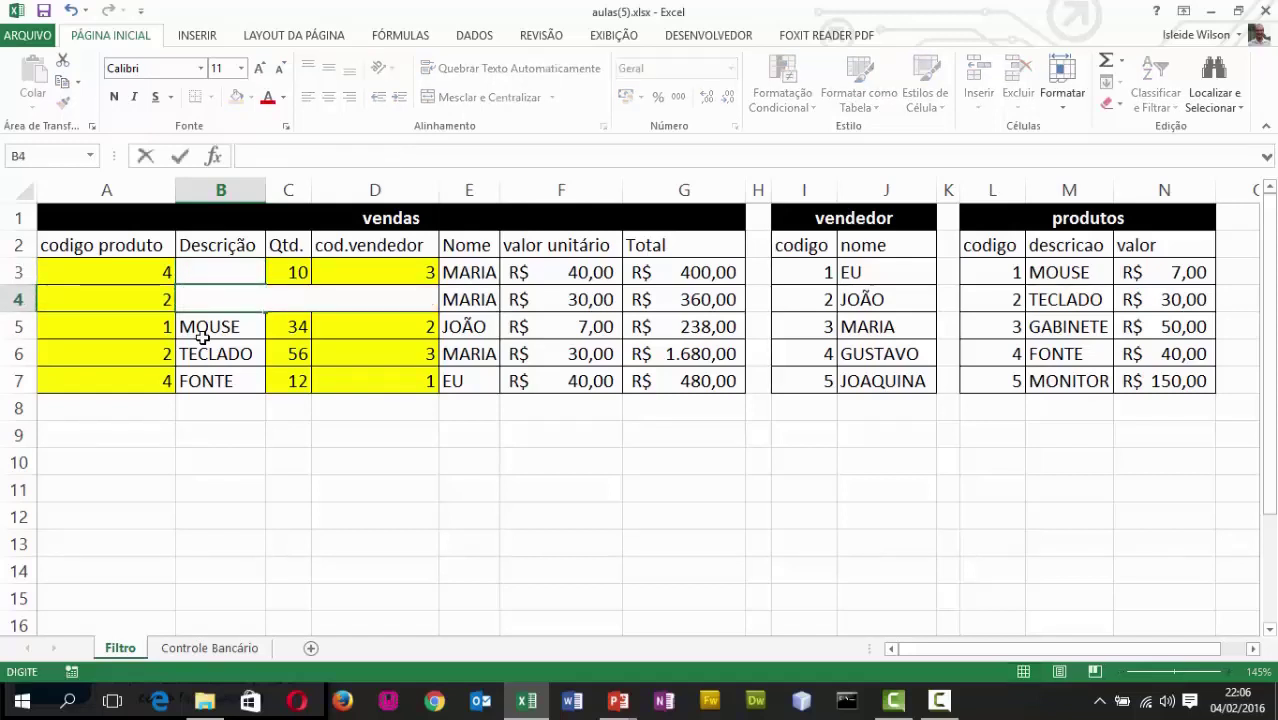
Copy B5's description lookup up into B3 and B4, then switch to the REVISÃO ribbon
key("Return")
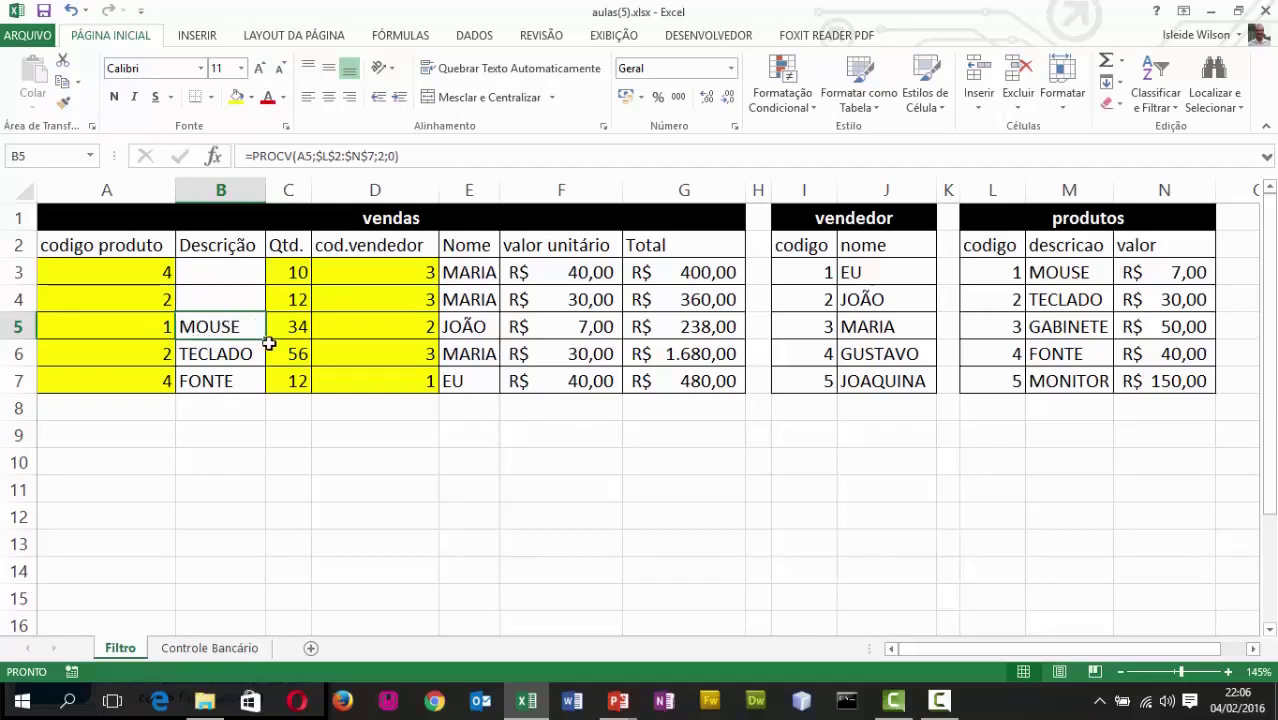
key("Return")
left_click(241, 315)
left_click_drag(263, 342, 224, 285)
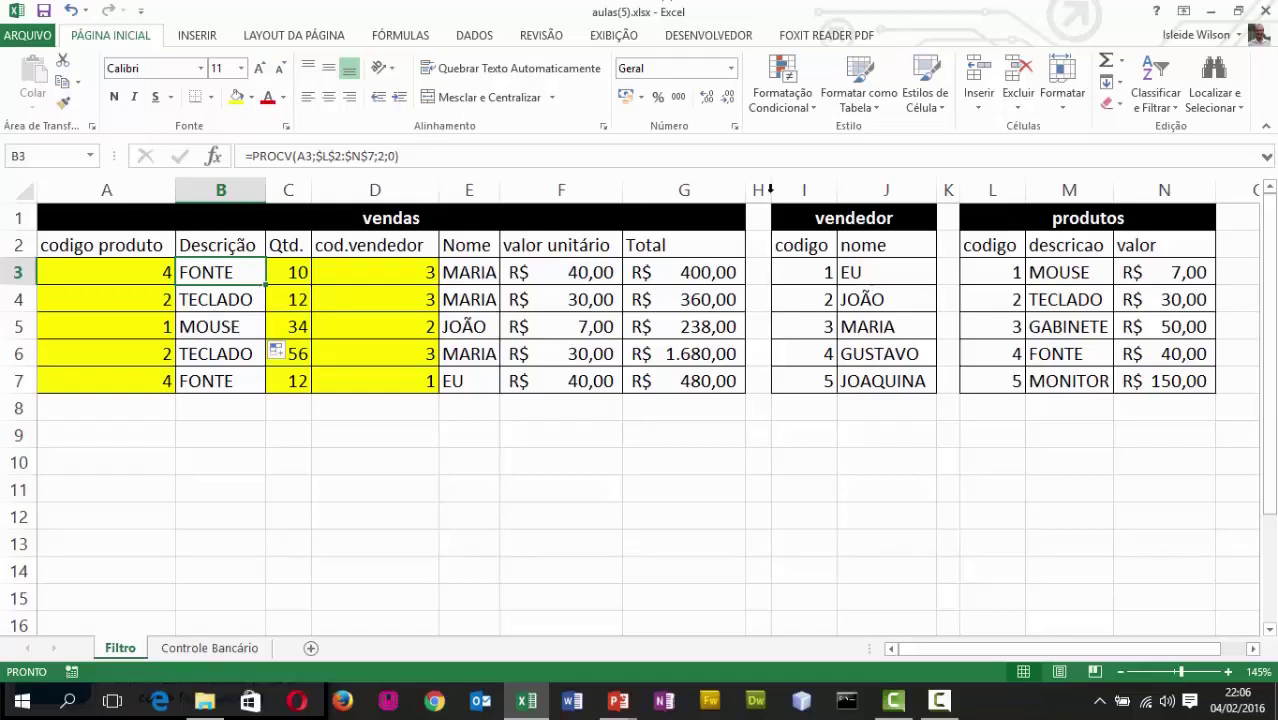
left_click(540, 35)
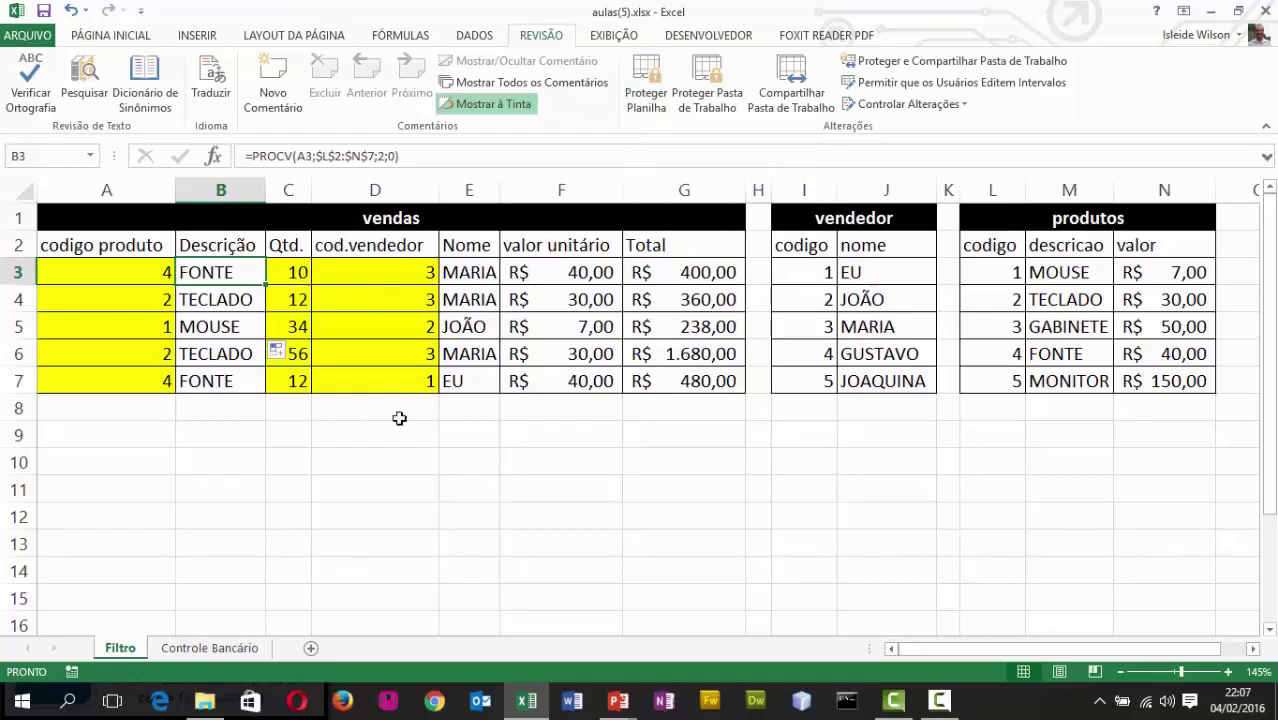
left_click_drag(147, 217, 1077, 525)
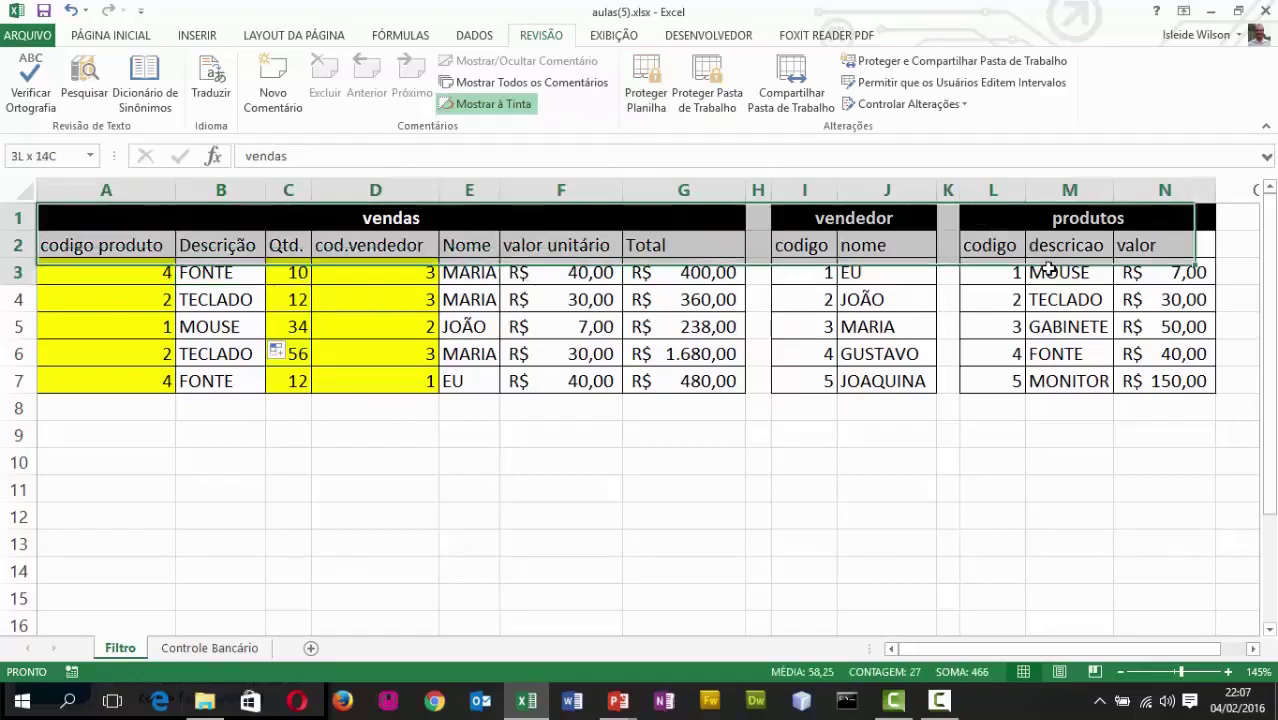
left_click(654, 488)
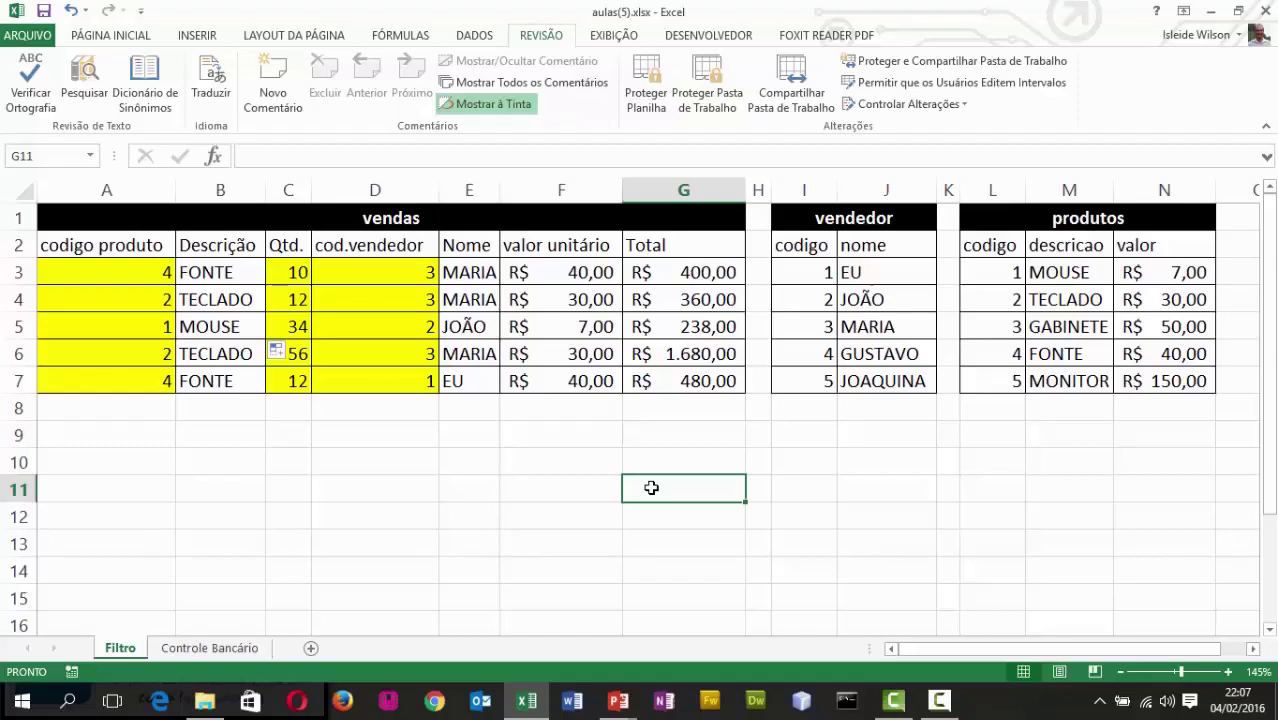
left_click(218, 358)
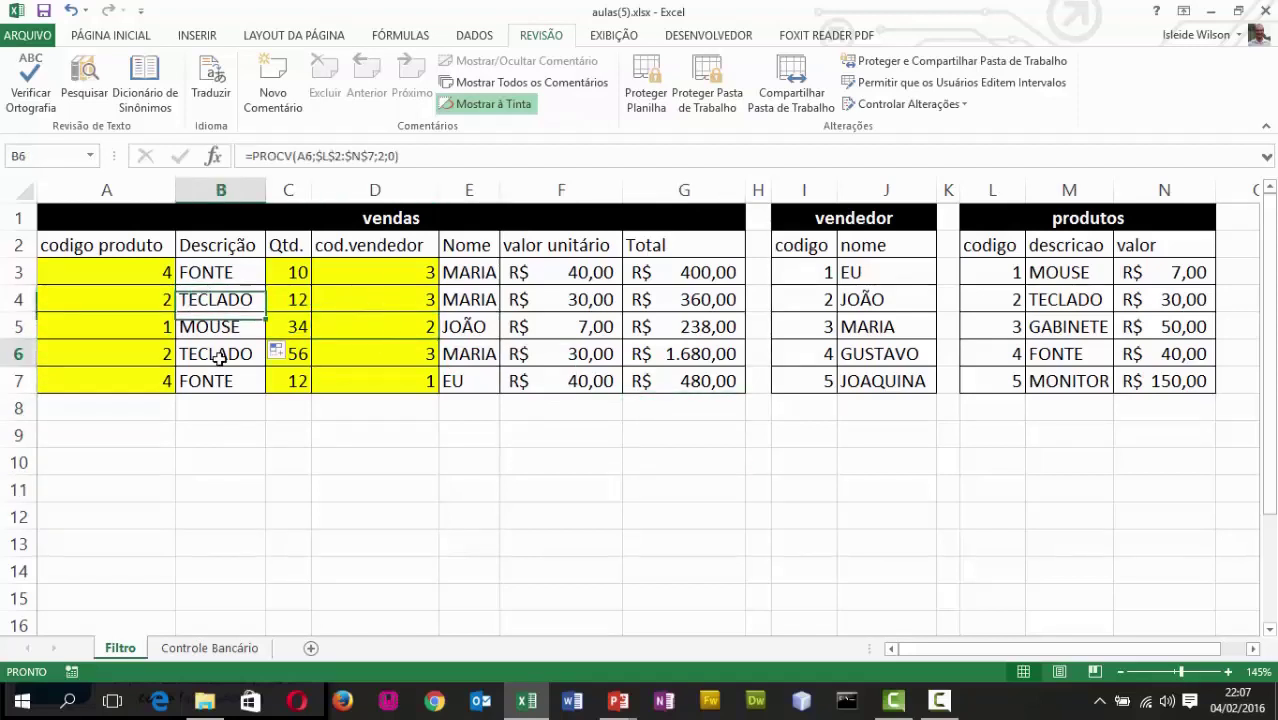
left_click(479, 497)
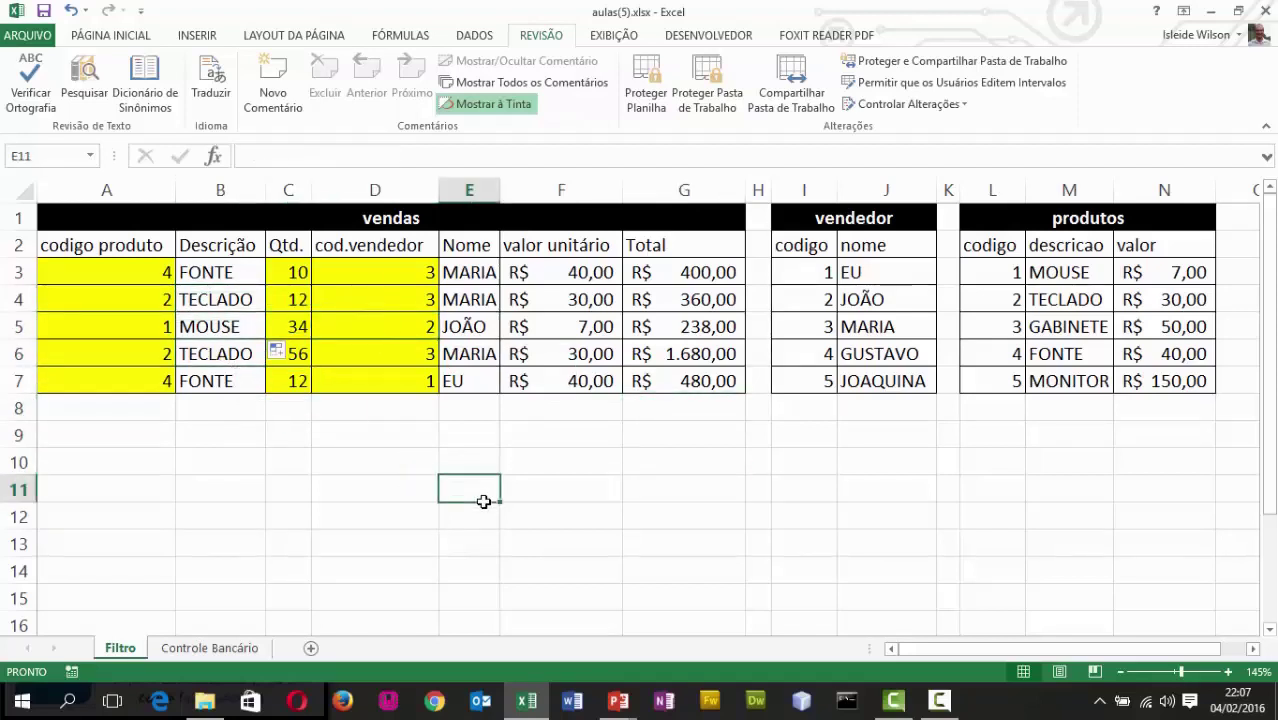
Protect the sheet with a confirmed password, then check that B3 rejects deletion
left_click(647, 80)
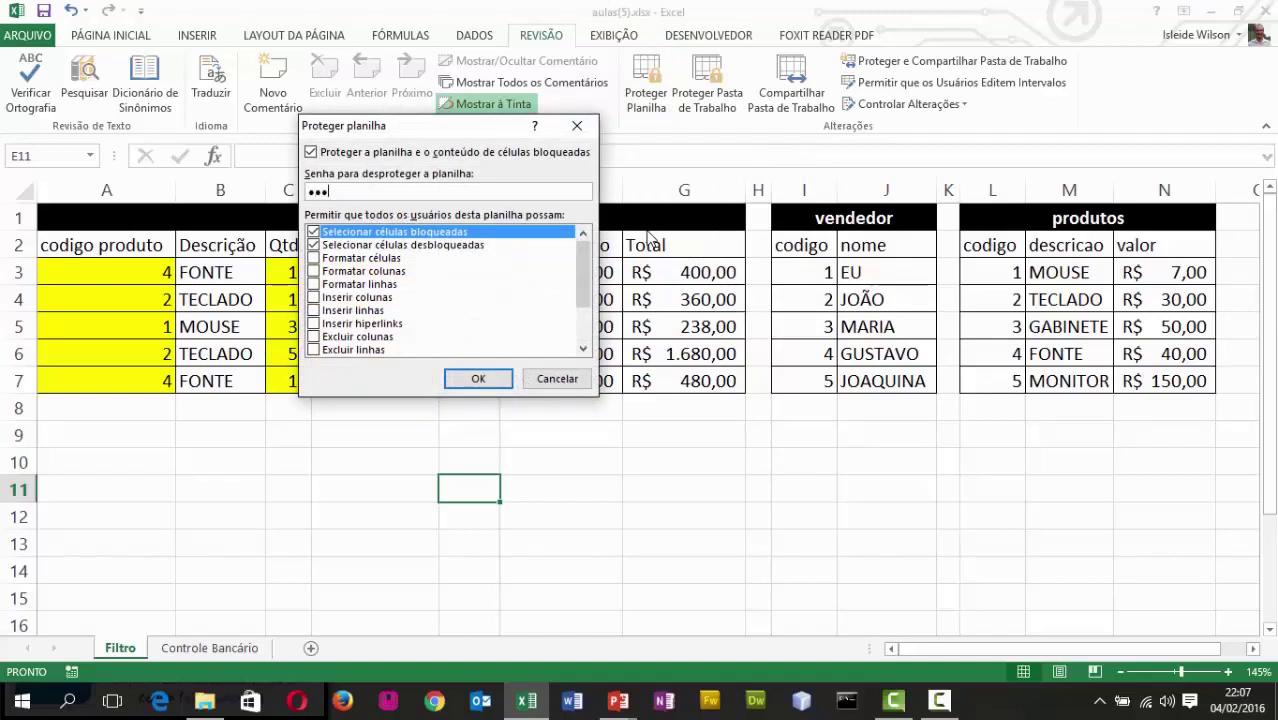
left_click(476, 381)
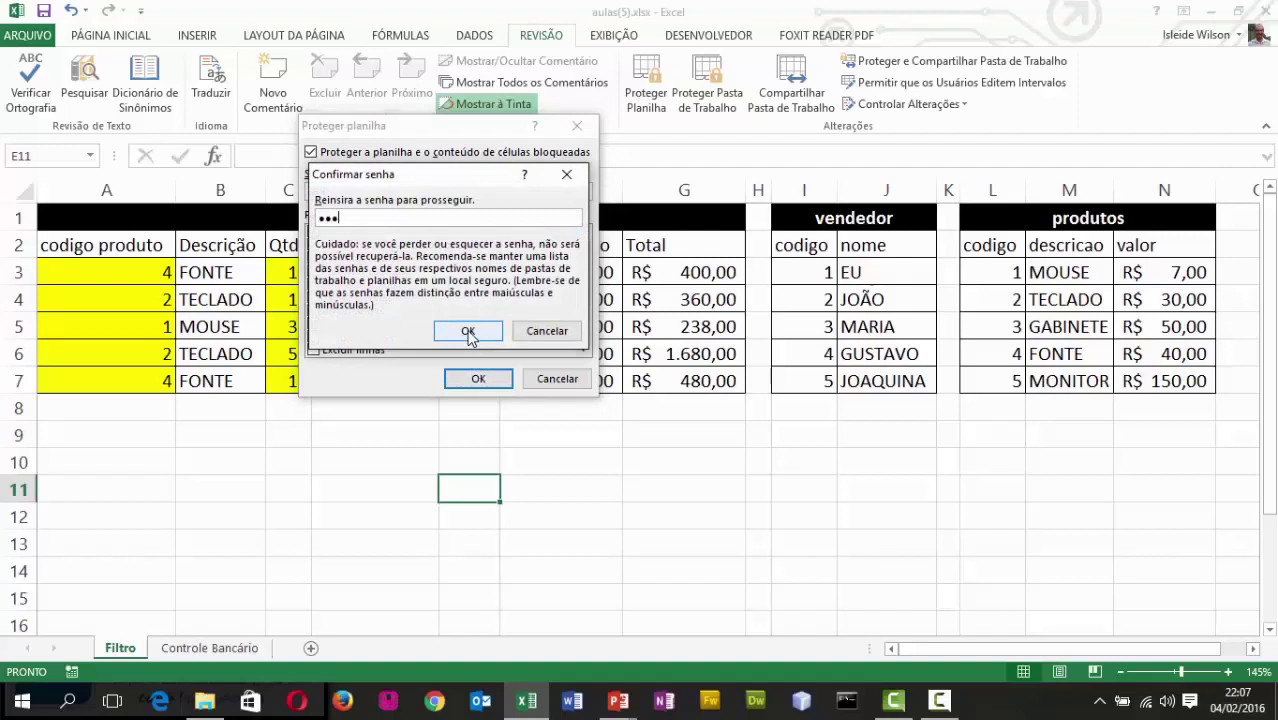
left_click(468, 332)
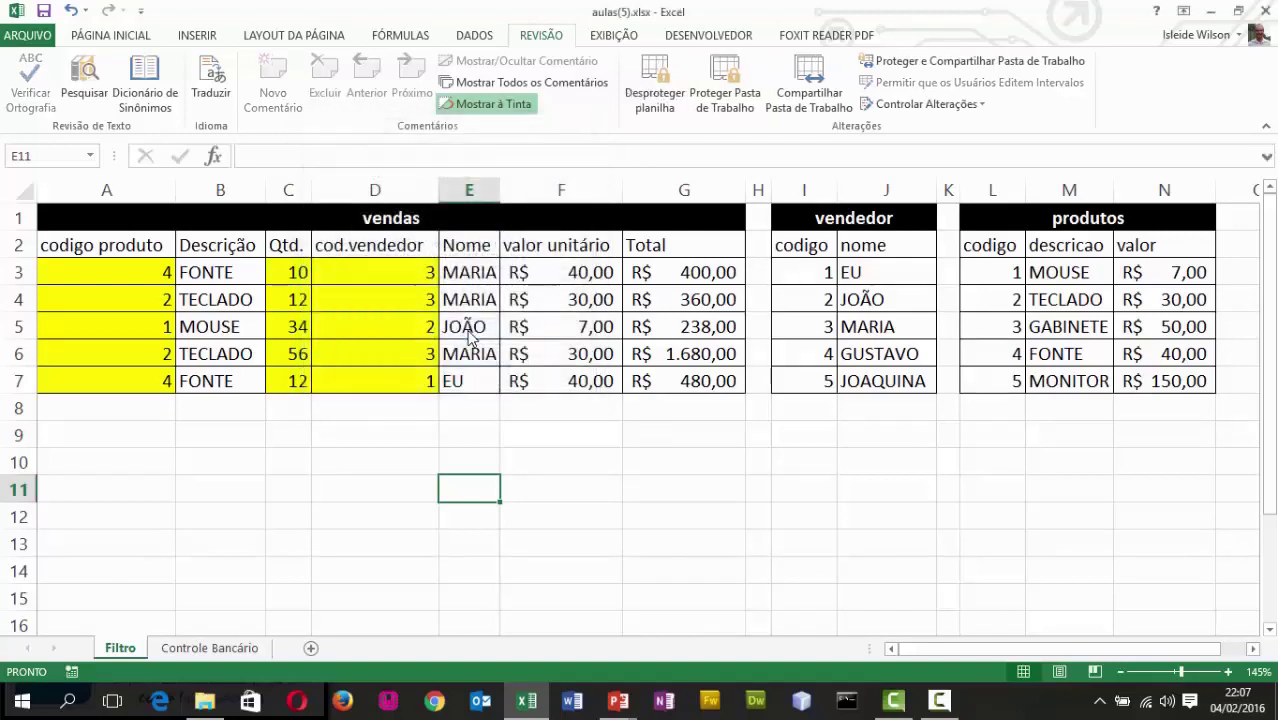
left_click(180, 269)
key("Delete")
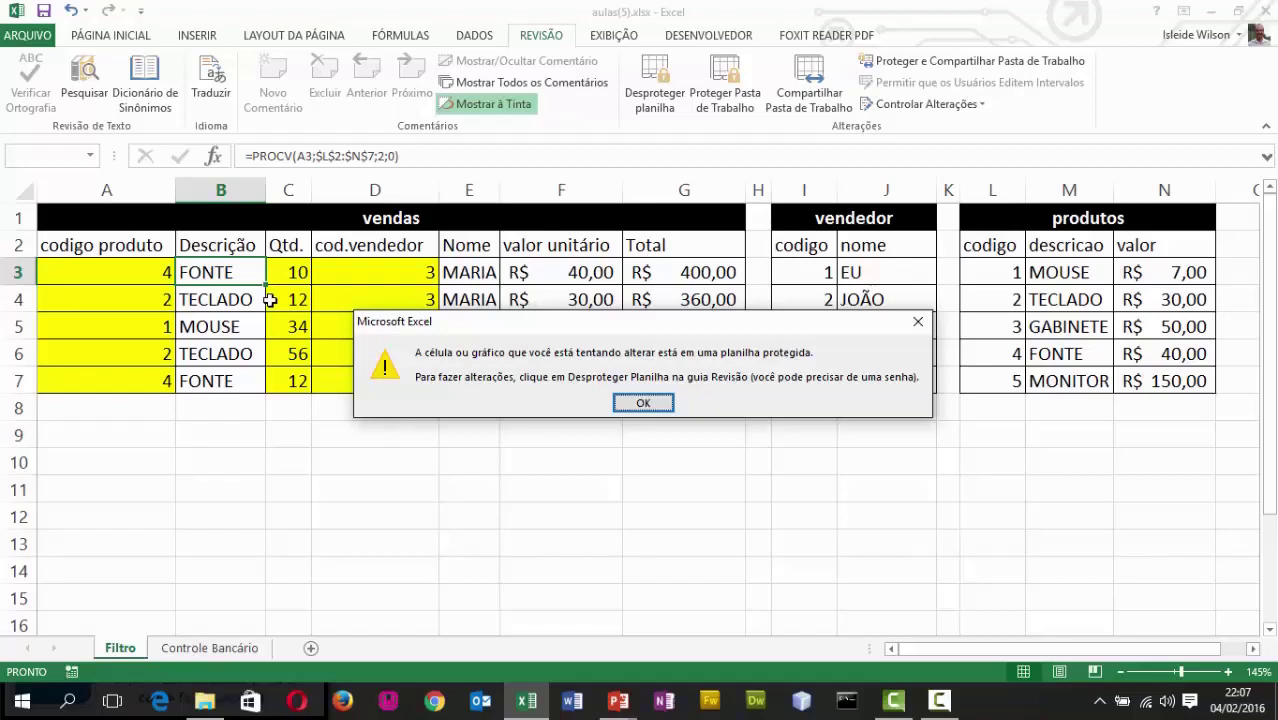
Try editing A3, unit price F3 and empty cells F8 to F13, dismissing each protection warning
key("Return")
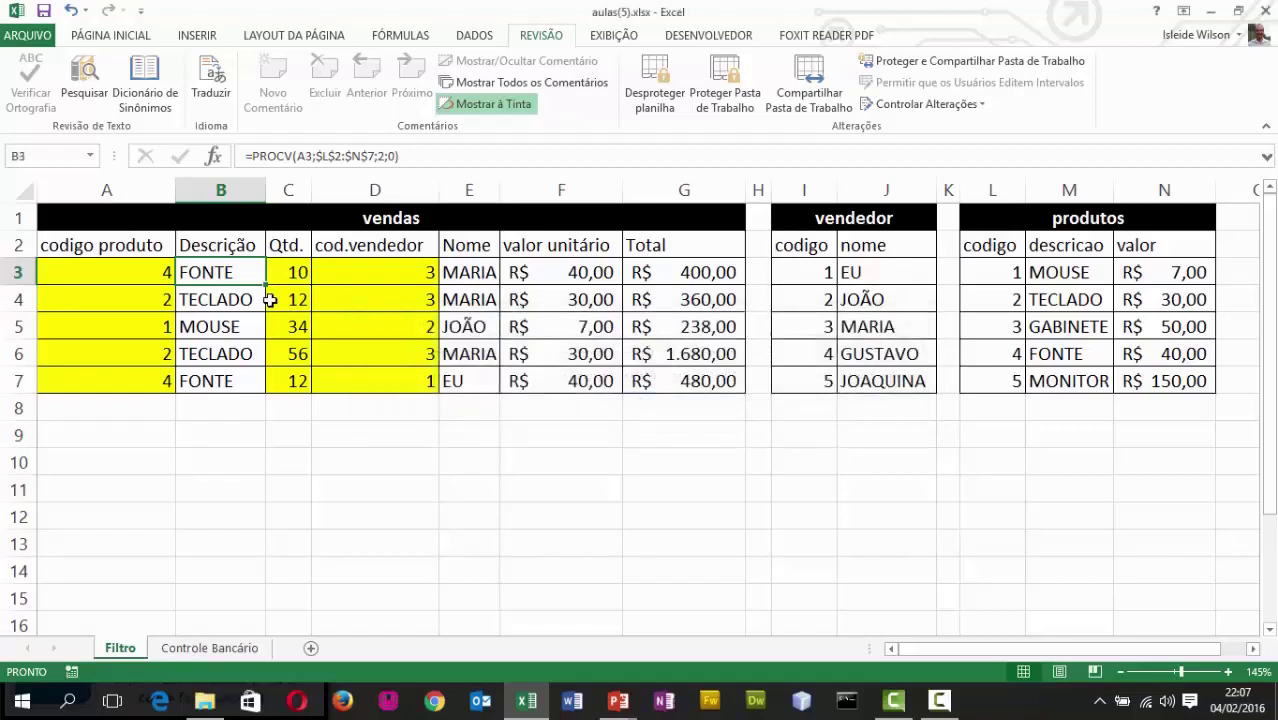
key("Left")
key("Delete")
key("Return")
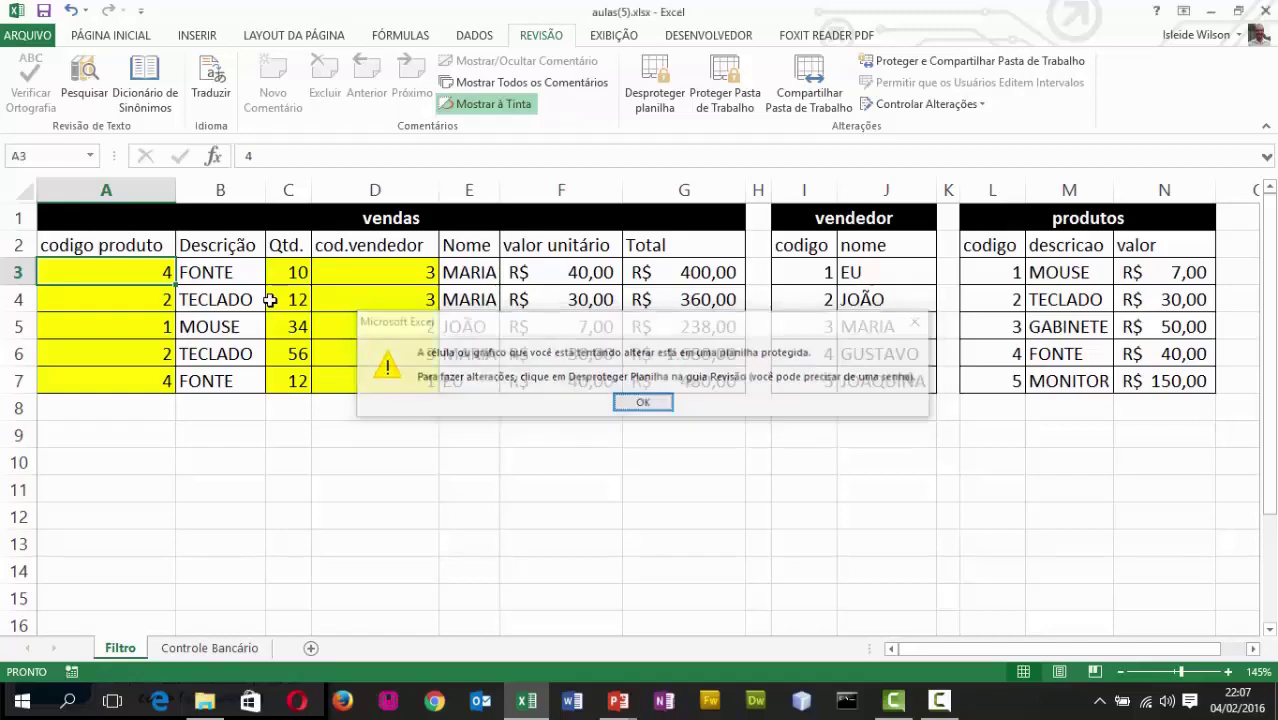
key("Right")
key("Right")
key("Right")
key("Right")
key("Right")
key("Delete")
key("Return")
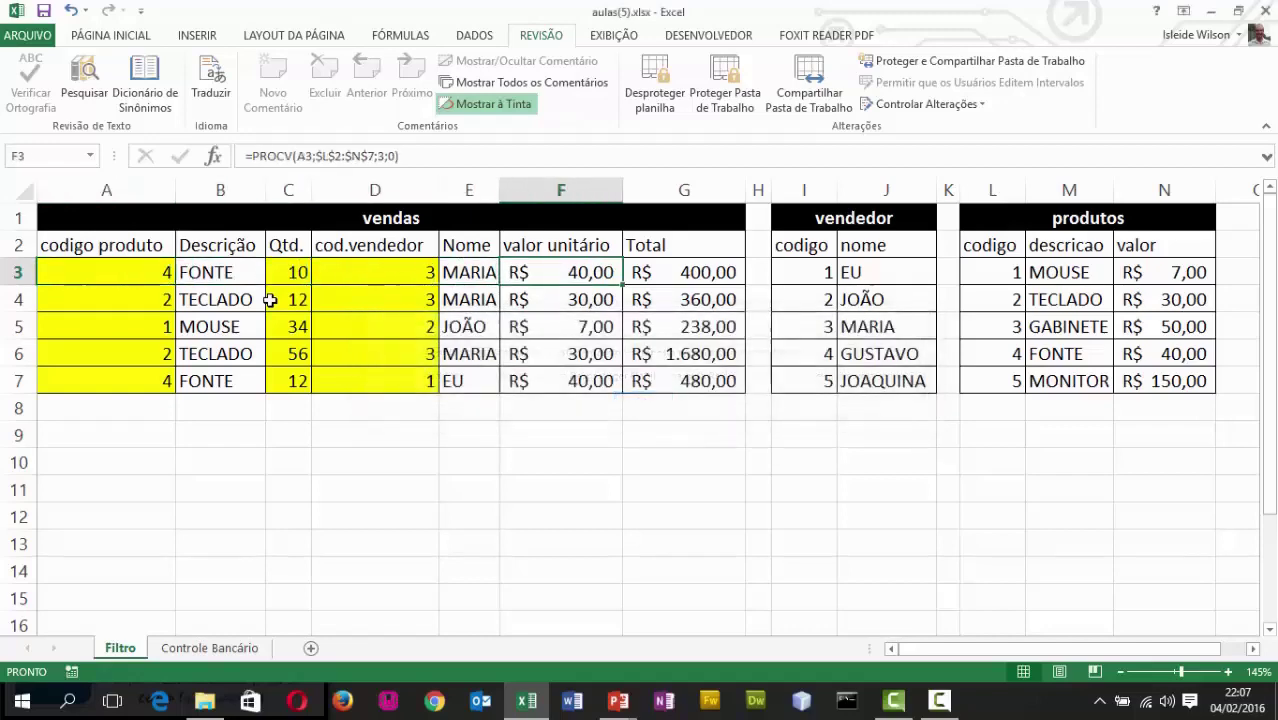
key("Down")
key("Down")
key("Down")
key("Down")
key("Down")
key("Down")
key("Delete")
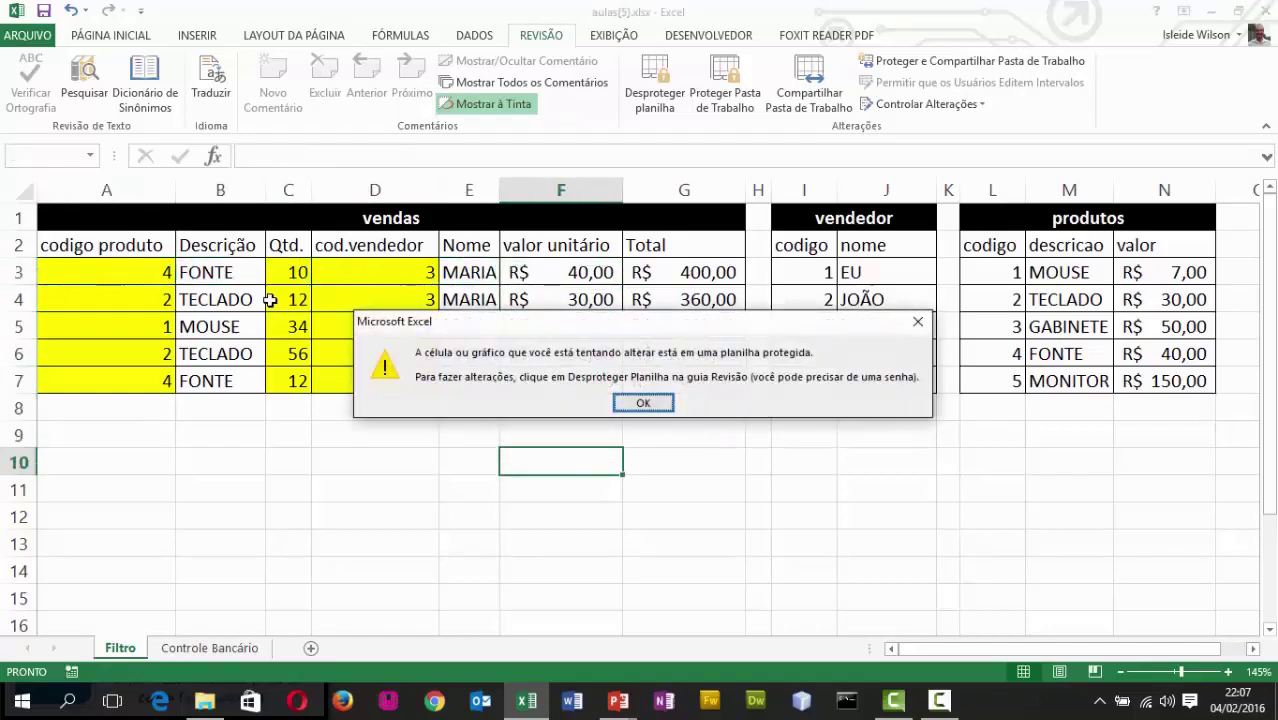
key("Return")
key("Down")
key("Down")
key("Down")
key("Delete")
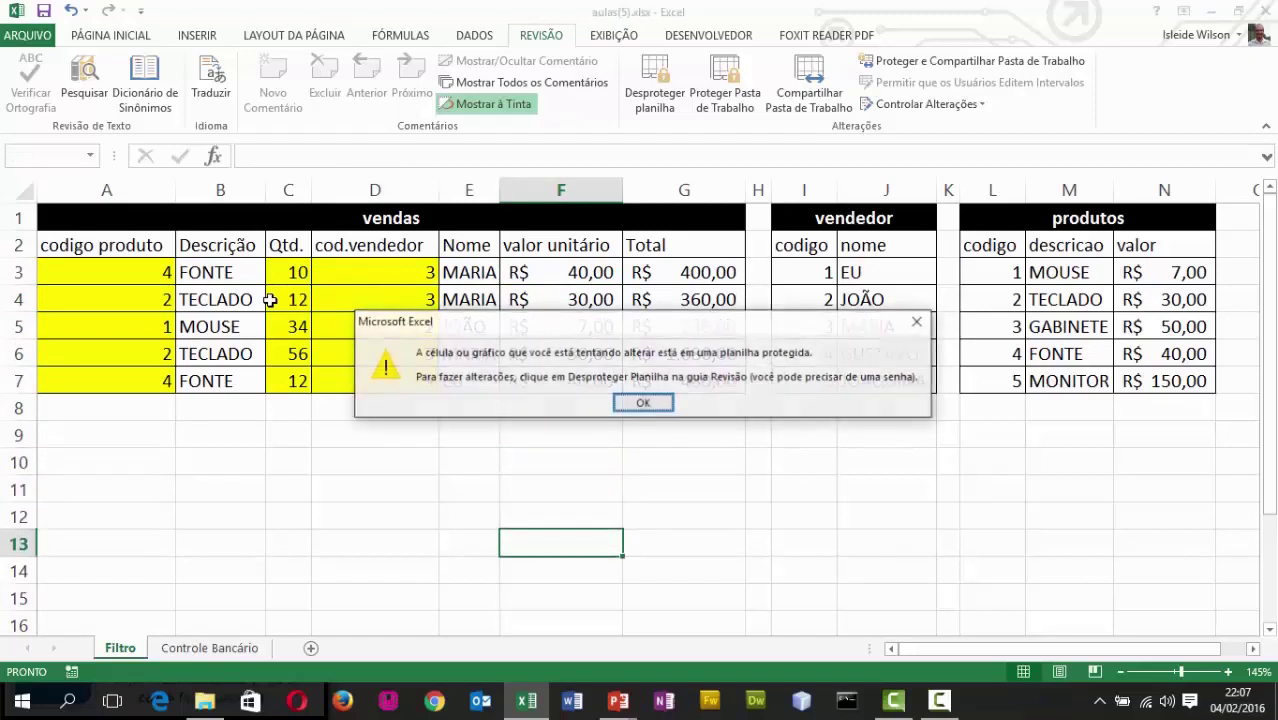
key("Return")
Try editing empty cells J34 and B30 and the M2 header, dismissing each warning
scroll(858, 448, "down", 6)
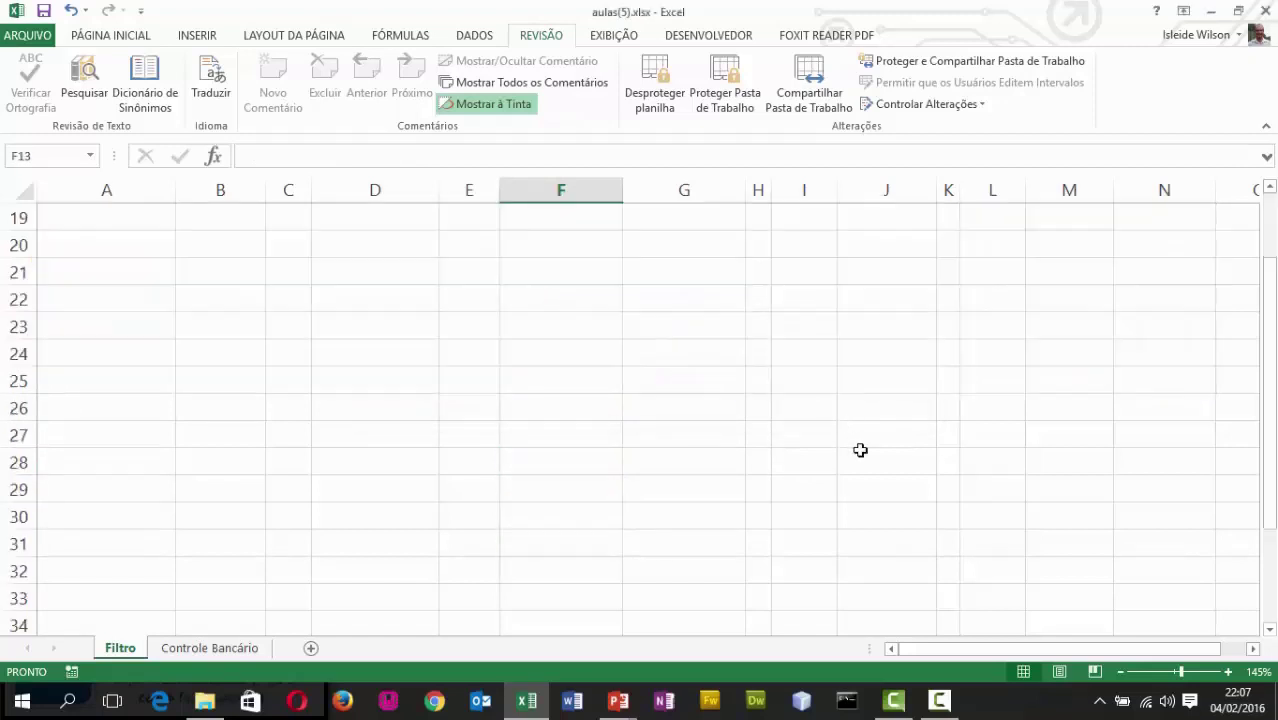
scroll(865, 452, "down", 2)
left_click(870, 460)
key("Delete")
left_click(645, 403)
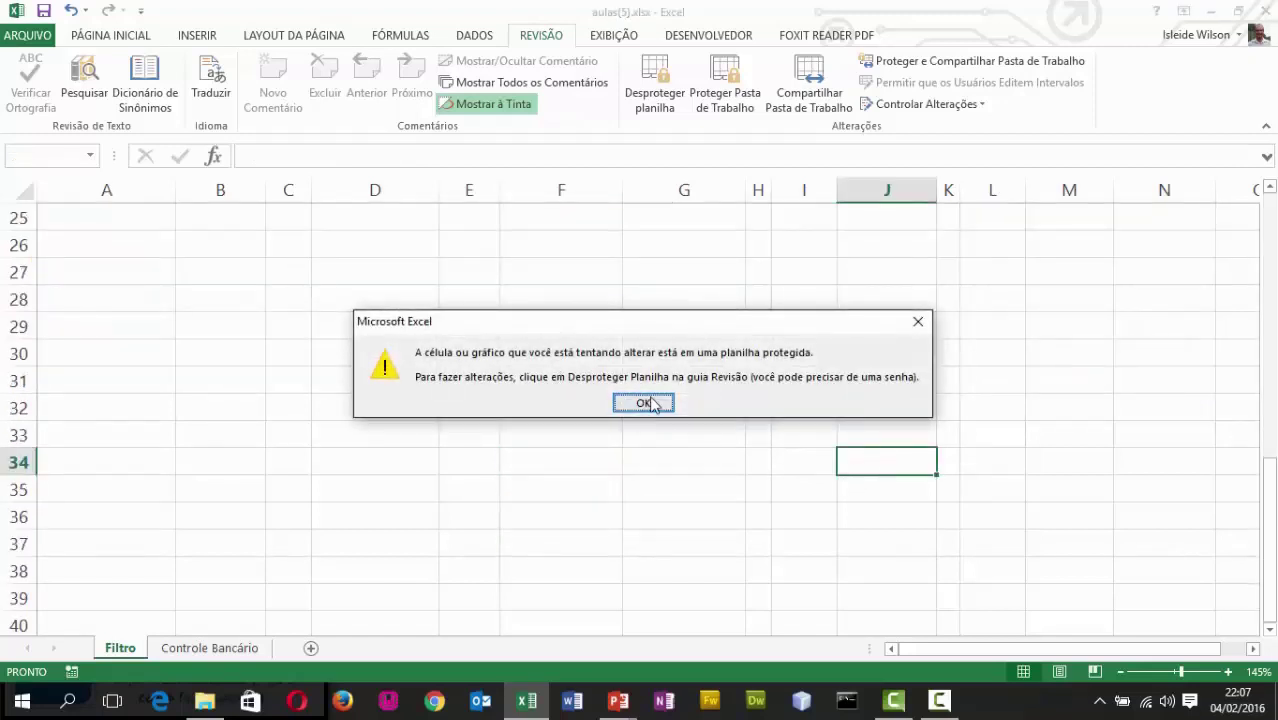
left_click(240, 350)
key("Delete")
left_click(643, 403)
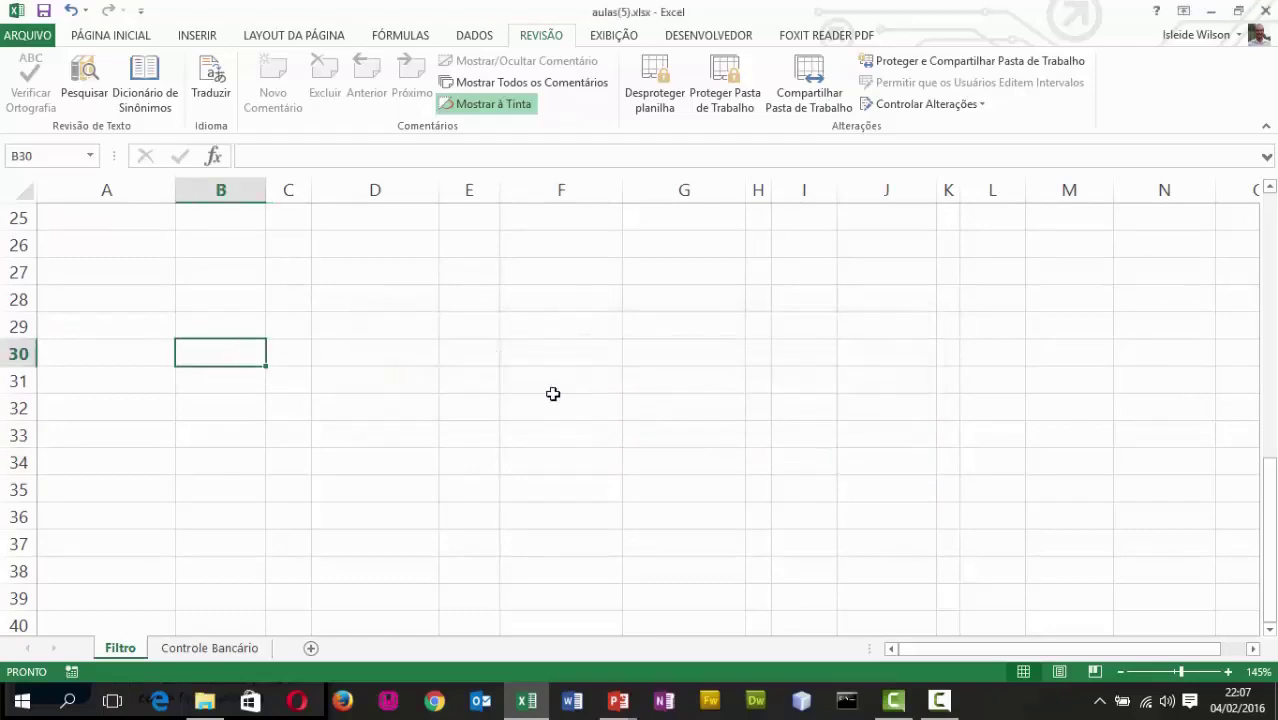
scroll(553, 394, "up", 8)
left_click(1097, 253)
key("Delete")
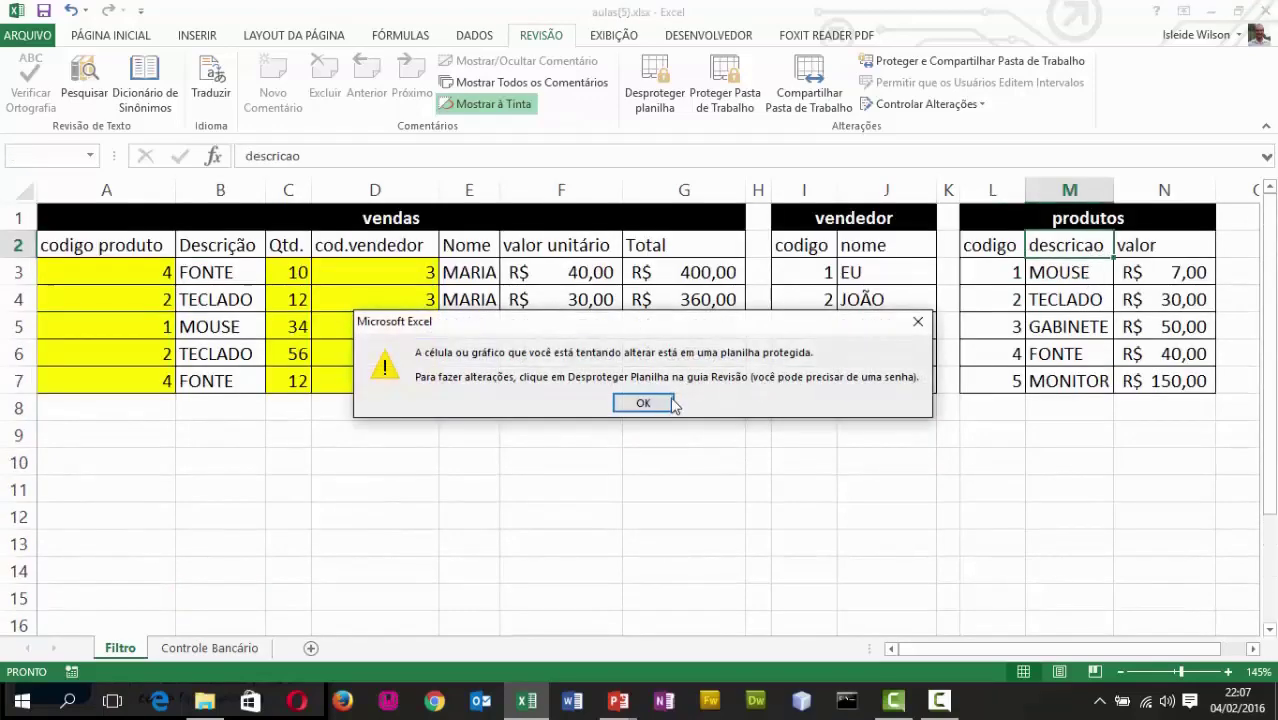
left_click(672, 403)
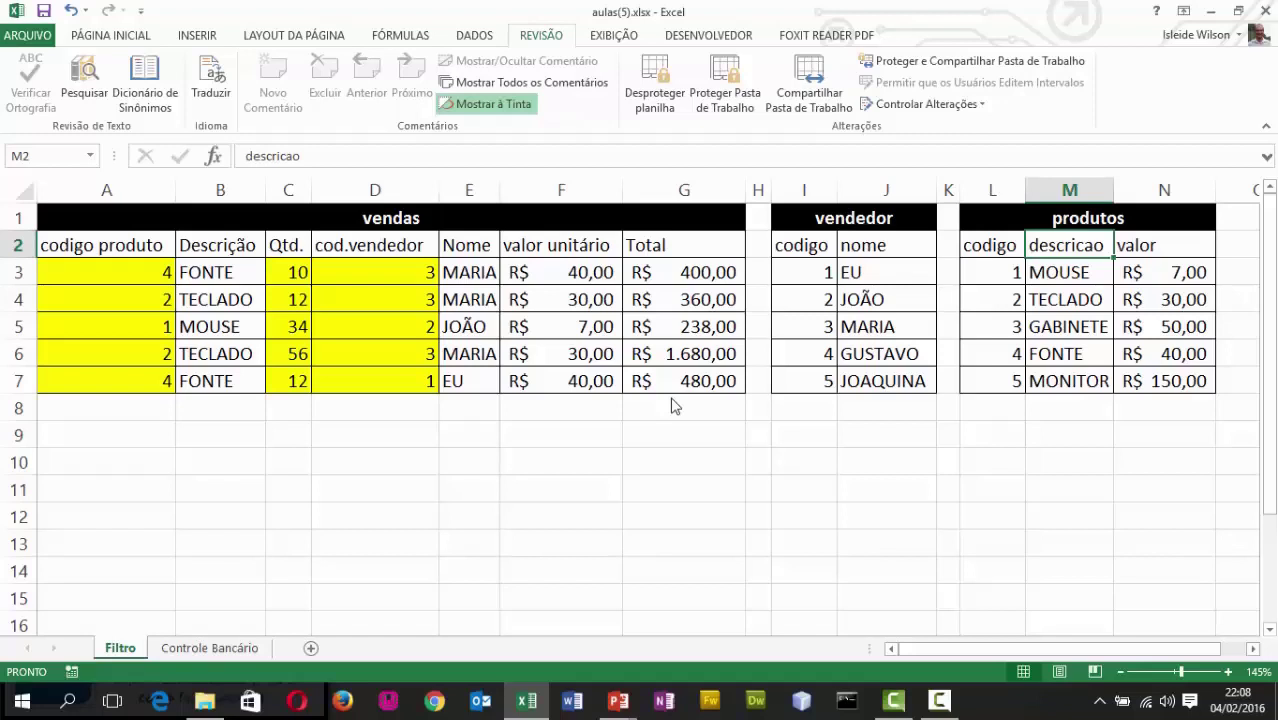
Unprotect the sheet with its password and return to the PÁGINA INICIAL tab
left_click(657, 93)
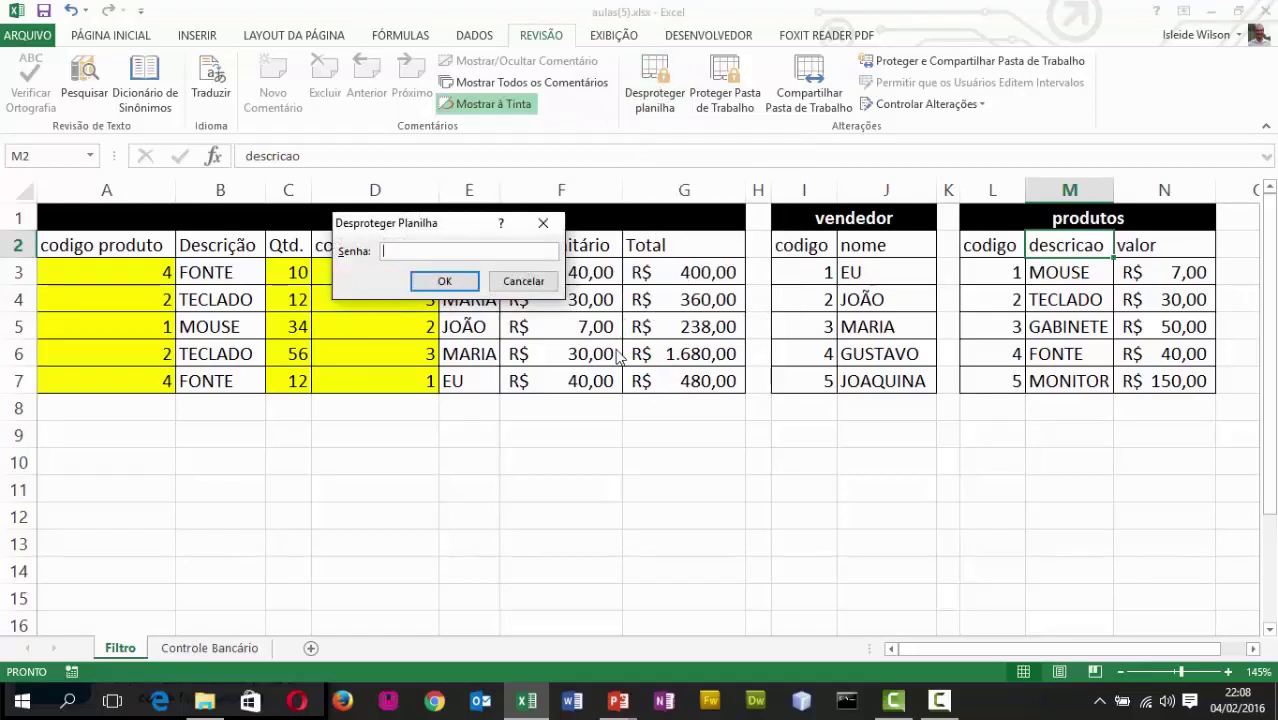
key("Return")
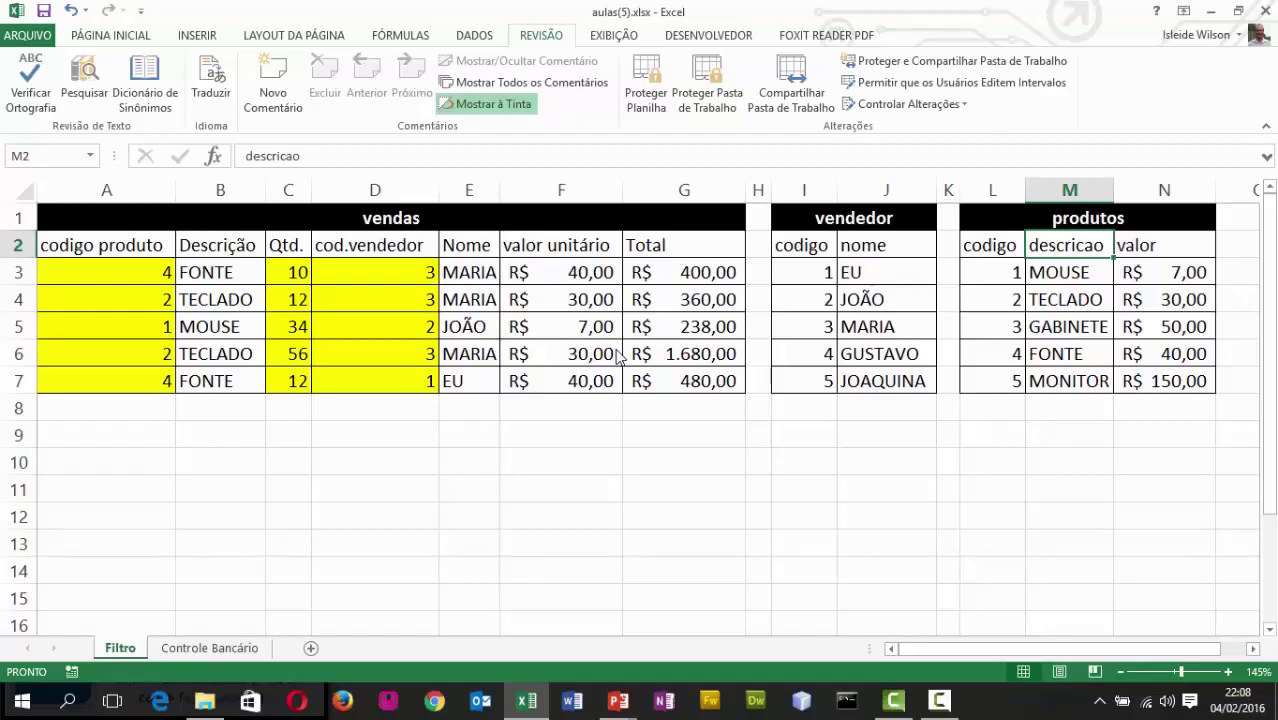
left_click(137, 38)
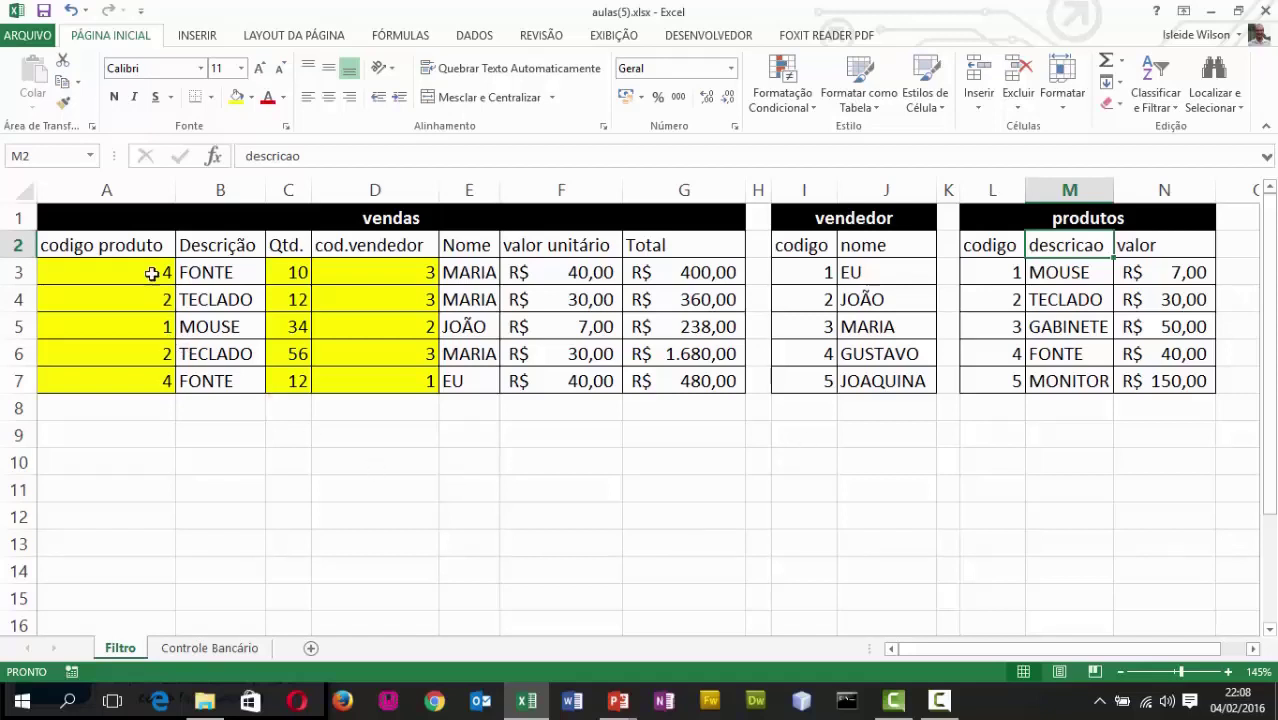
Select A3:A7 together with C3:D7 and open the Formatar menu
left_click_drag(151, 273, 150, 381)
left_click_drag(288, 268, 327, 382)
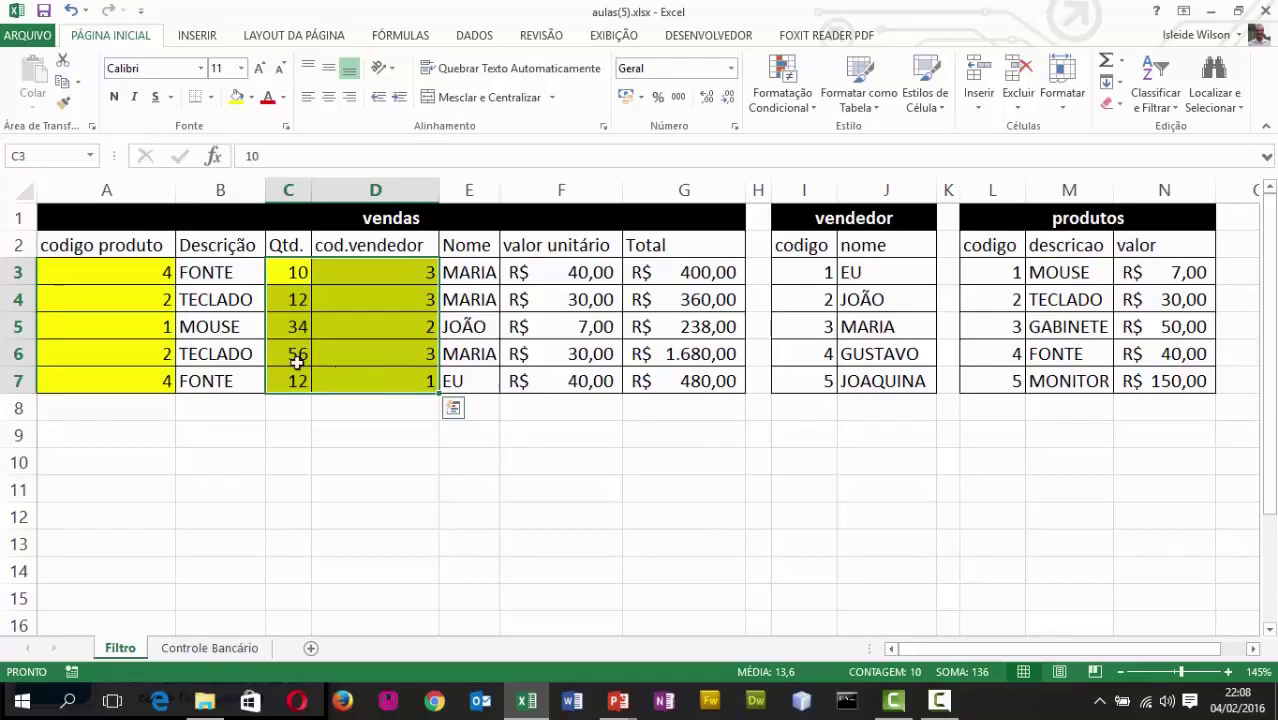
left_click_drag(160, 270, 163, 378)
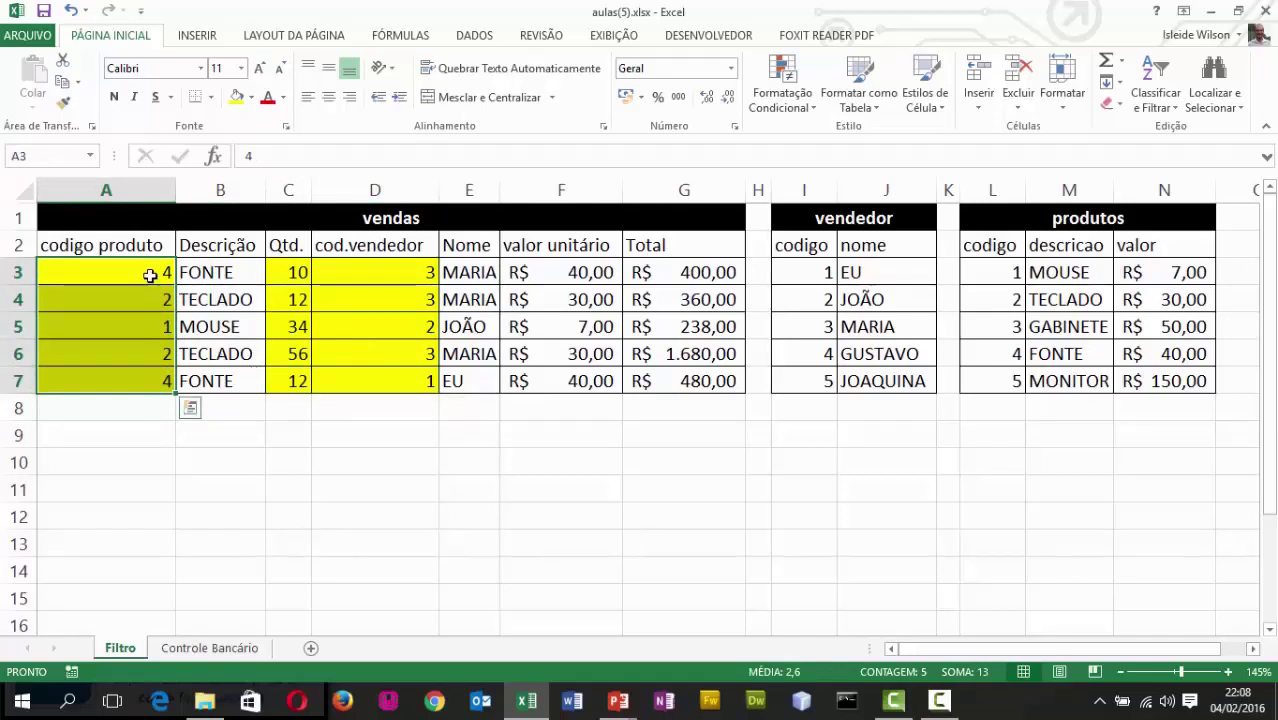
left_click_drag(150, 278, 150, 390)
left_click_drag(285, 275, 337, 382)
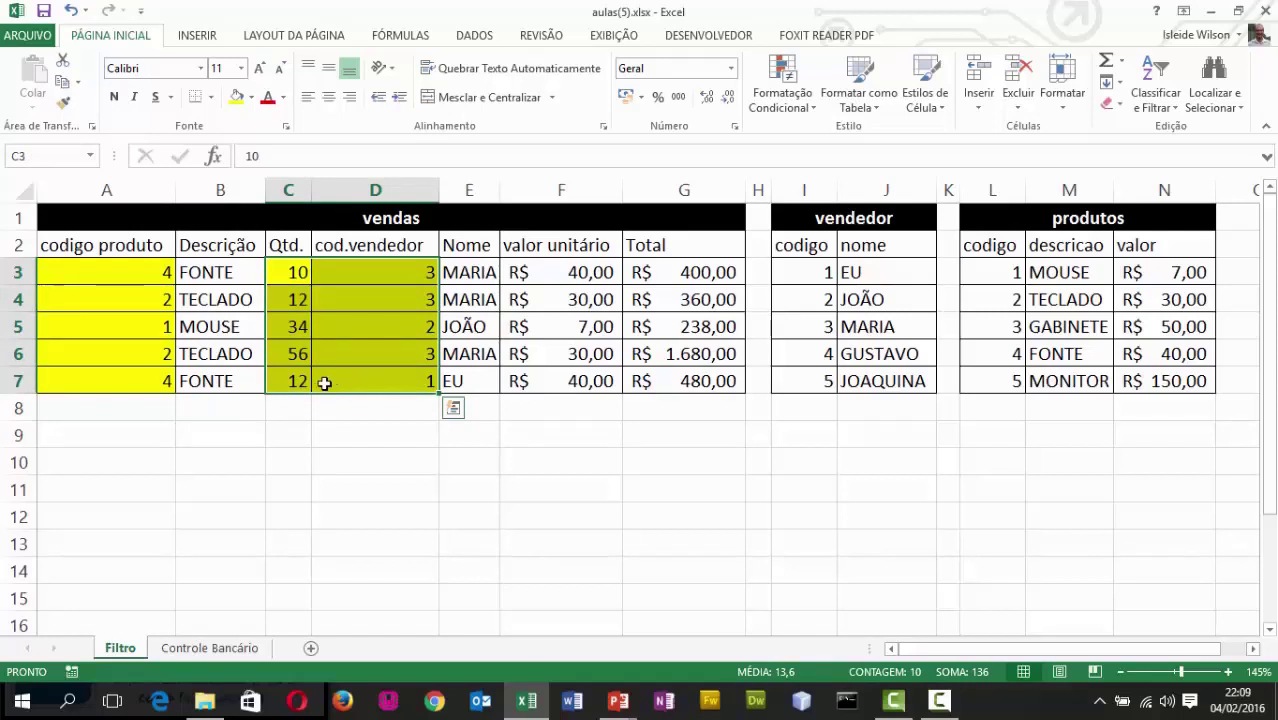
left_click(362, 425)
left_click(137, 272)
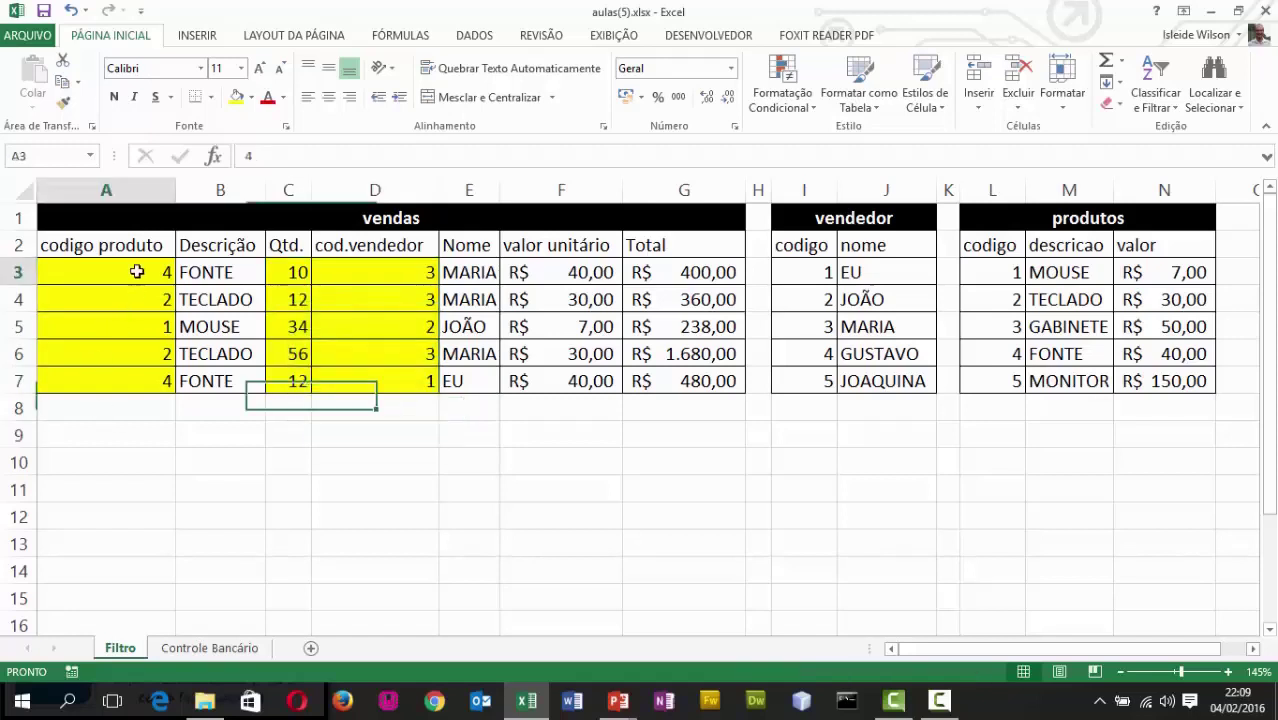
left_click_drag(137, 272, 157, 377)
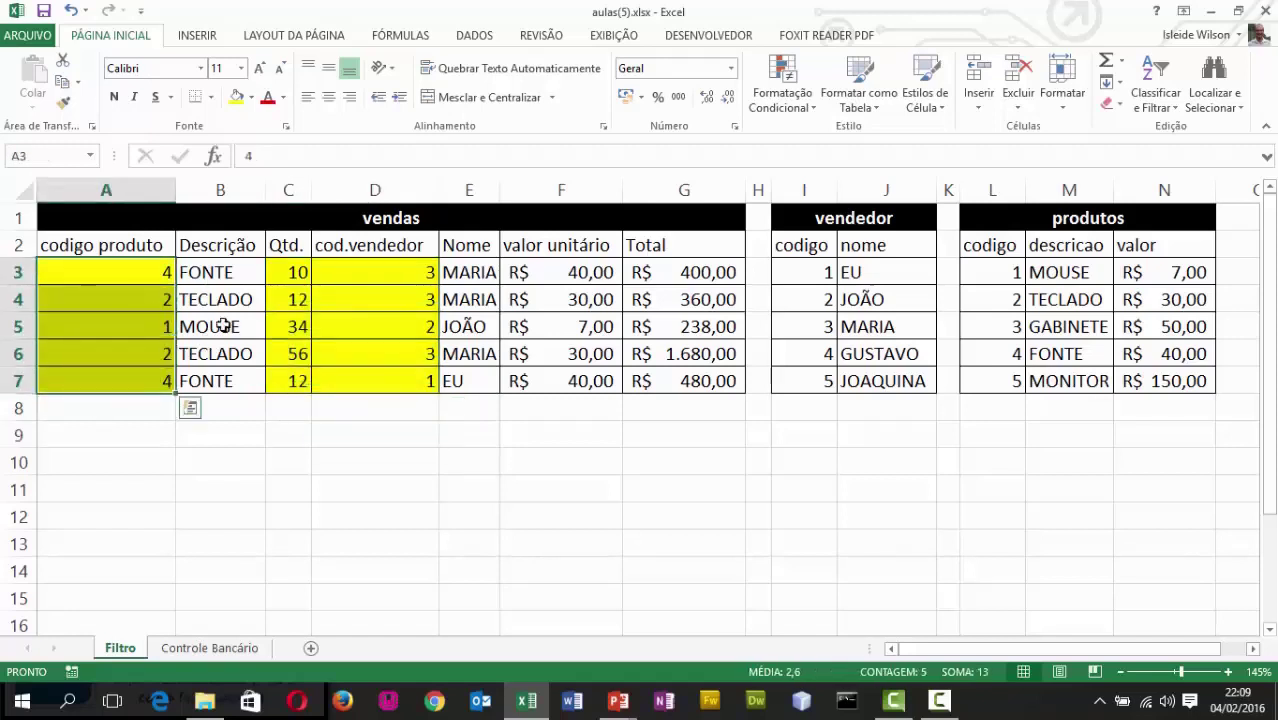
mouse_move(297, 274)
left_mouse_down("ctrl")
mouse_move(361, 345)
mouse_move(360, 387)
left_mouse_up("ctrl")
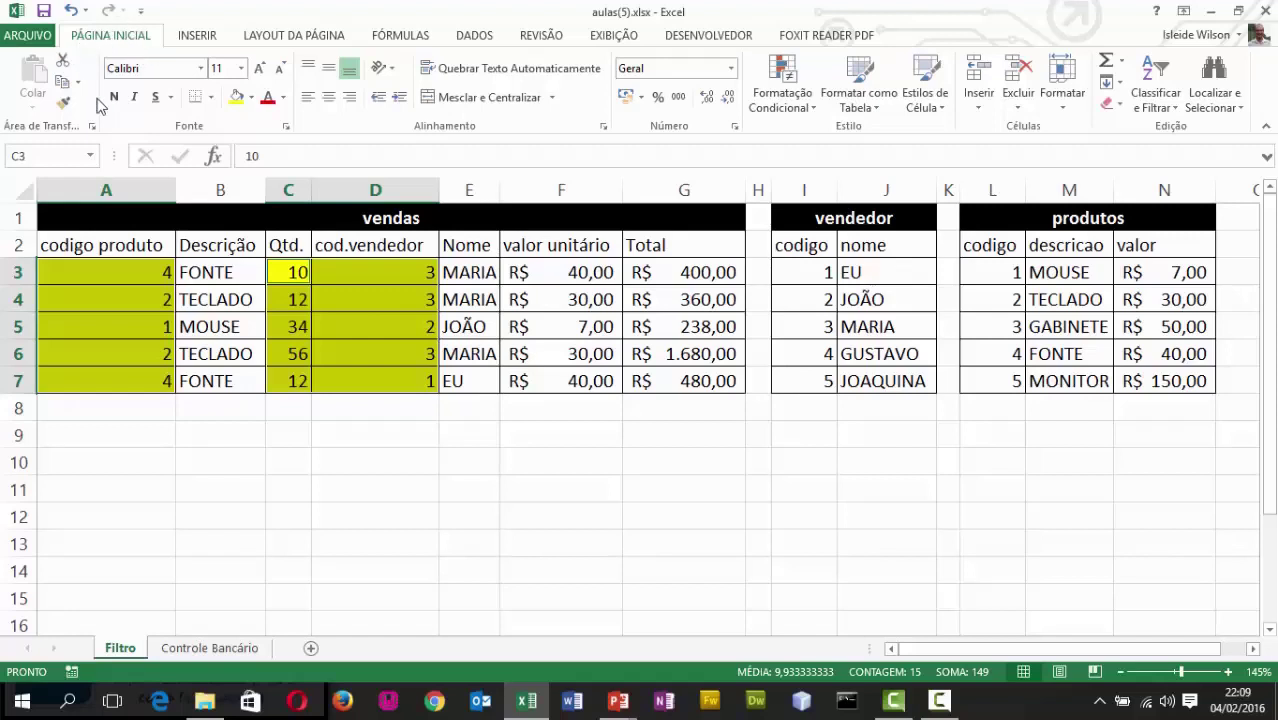
left_click(1068, 95)
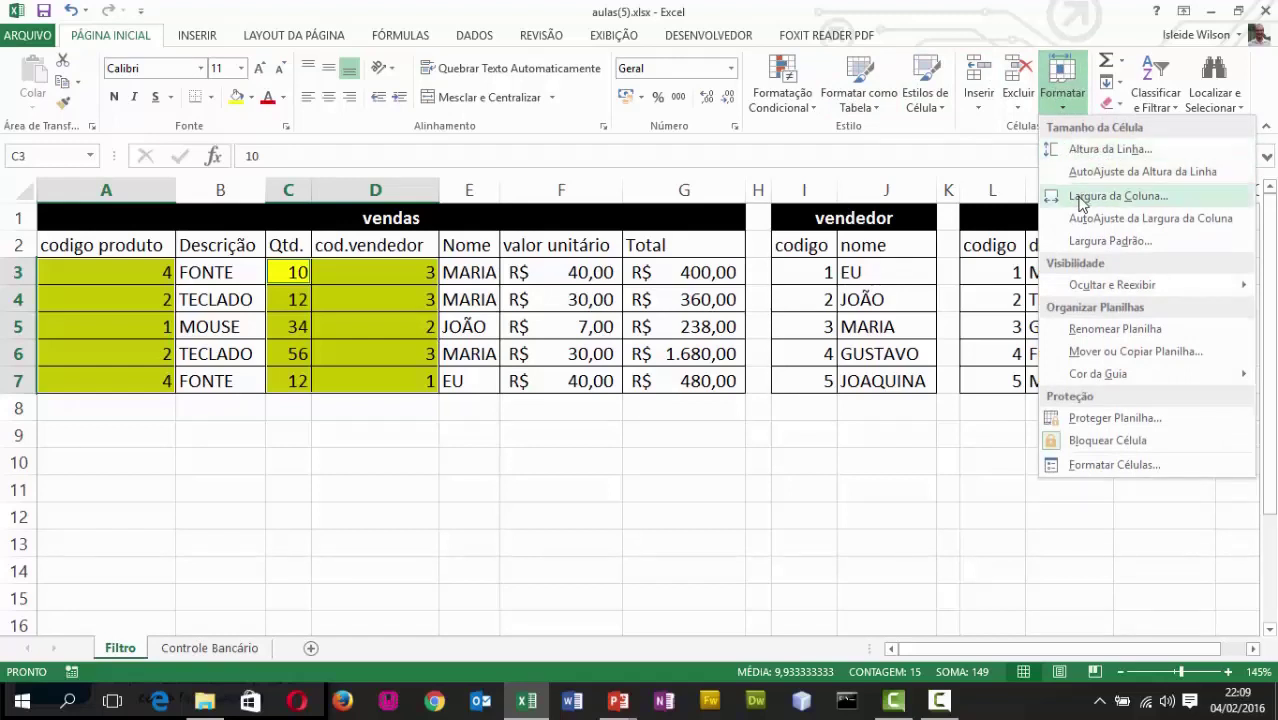
Inspect the Formatar options with empty cell J12 selected, changing nothing
mouse_move(1105, 285)
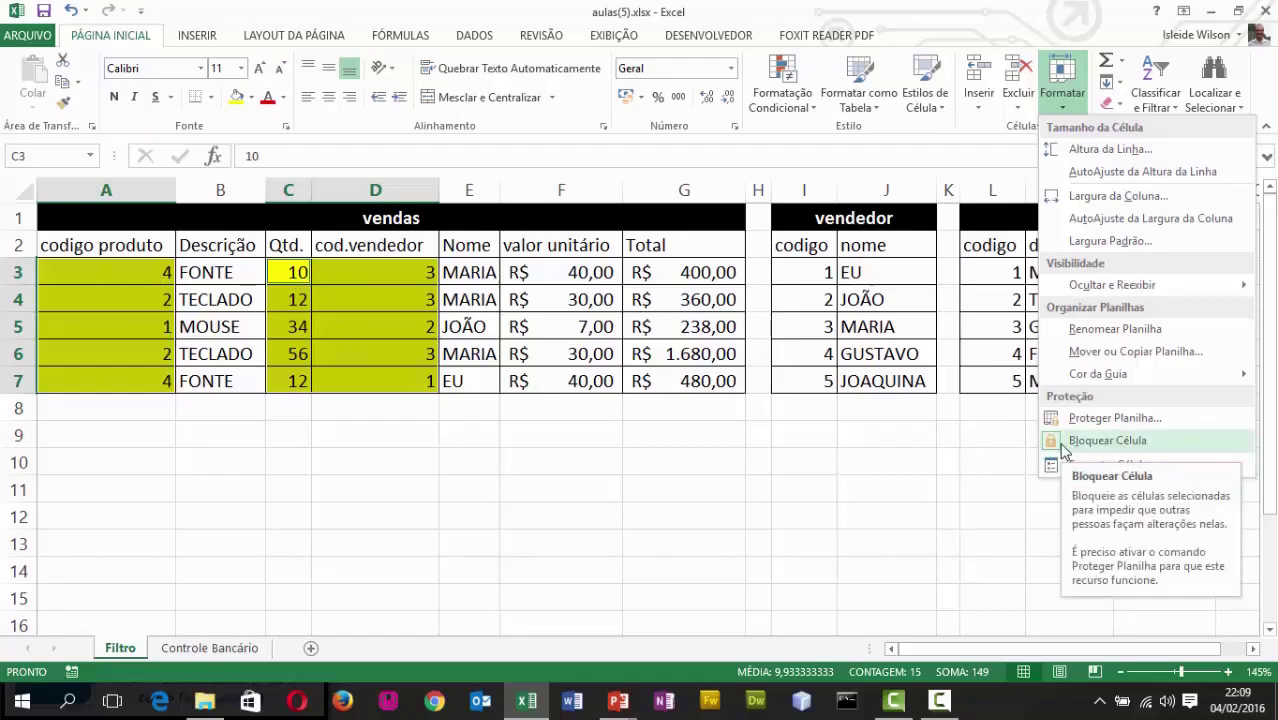
left_click(1120, 515)
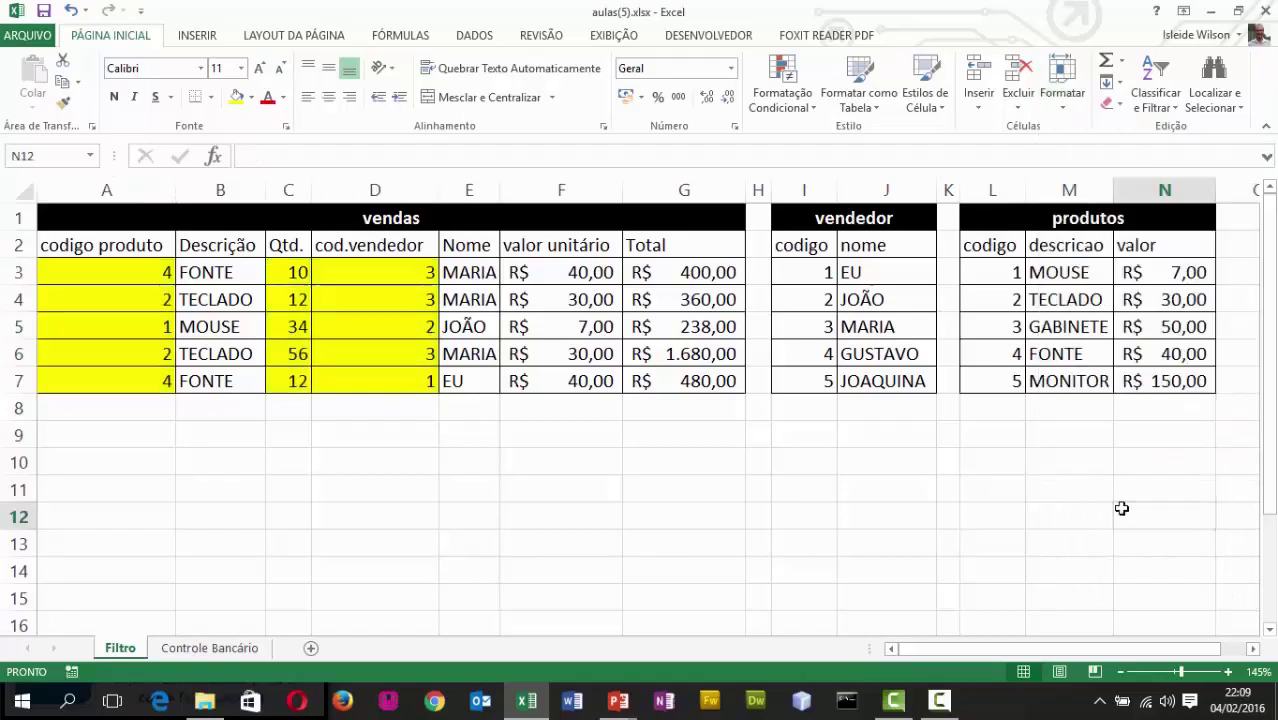
left_click(916, 517)
left_click(1062, 80)
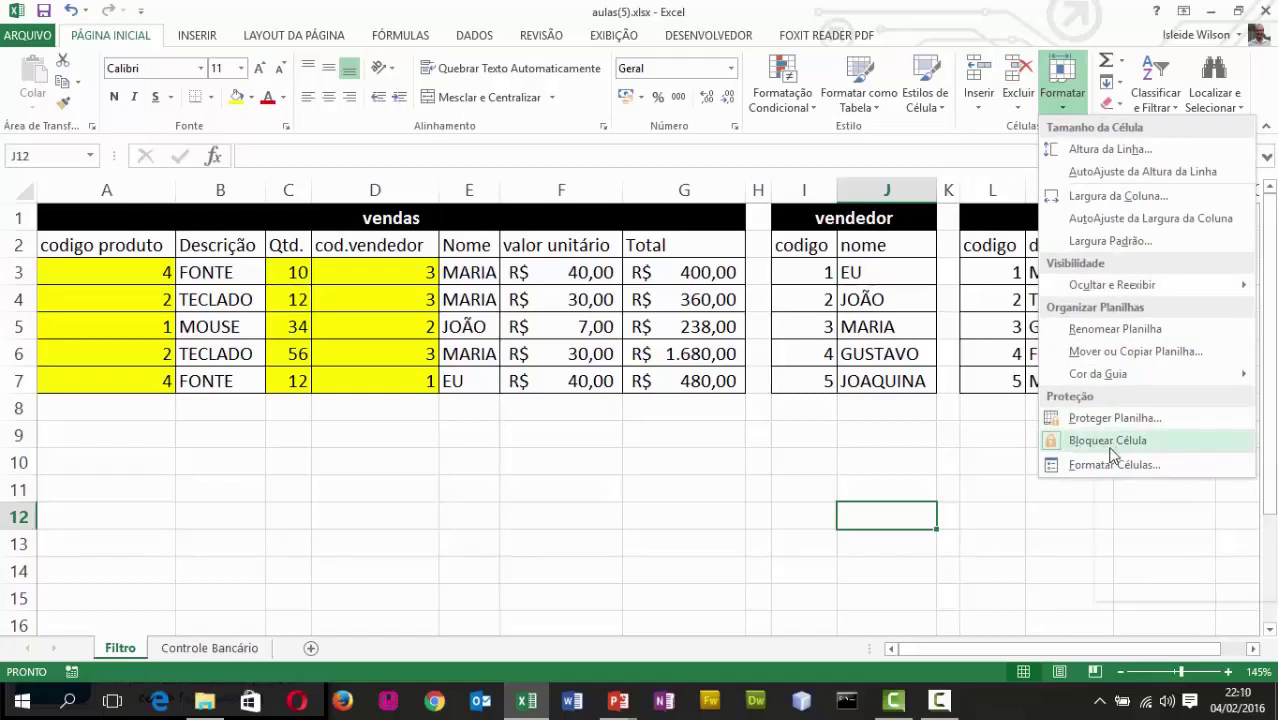
left_click(410, 343)
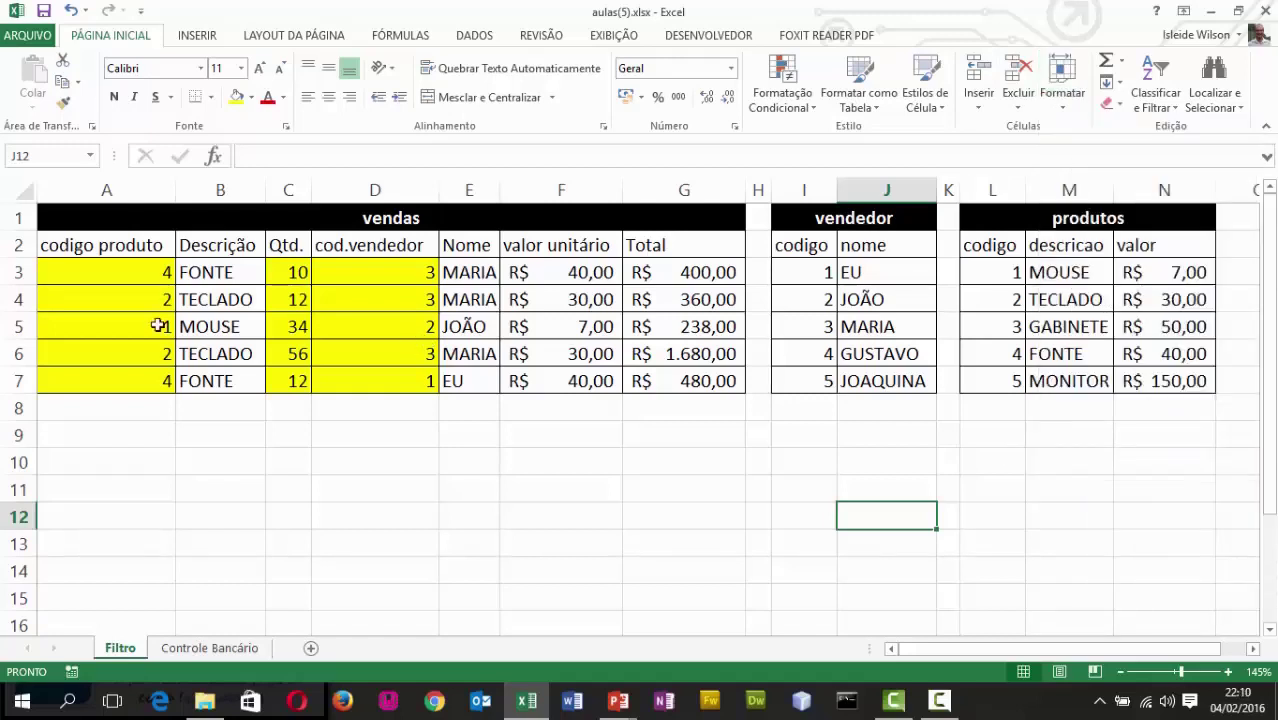
Unlock A3:A7 and C3:D7 with Formatar > Bloquear Célula and recheck the lock state
left_click_drag(143, 269, 143, 381)
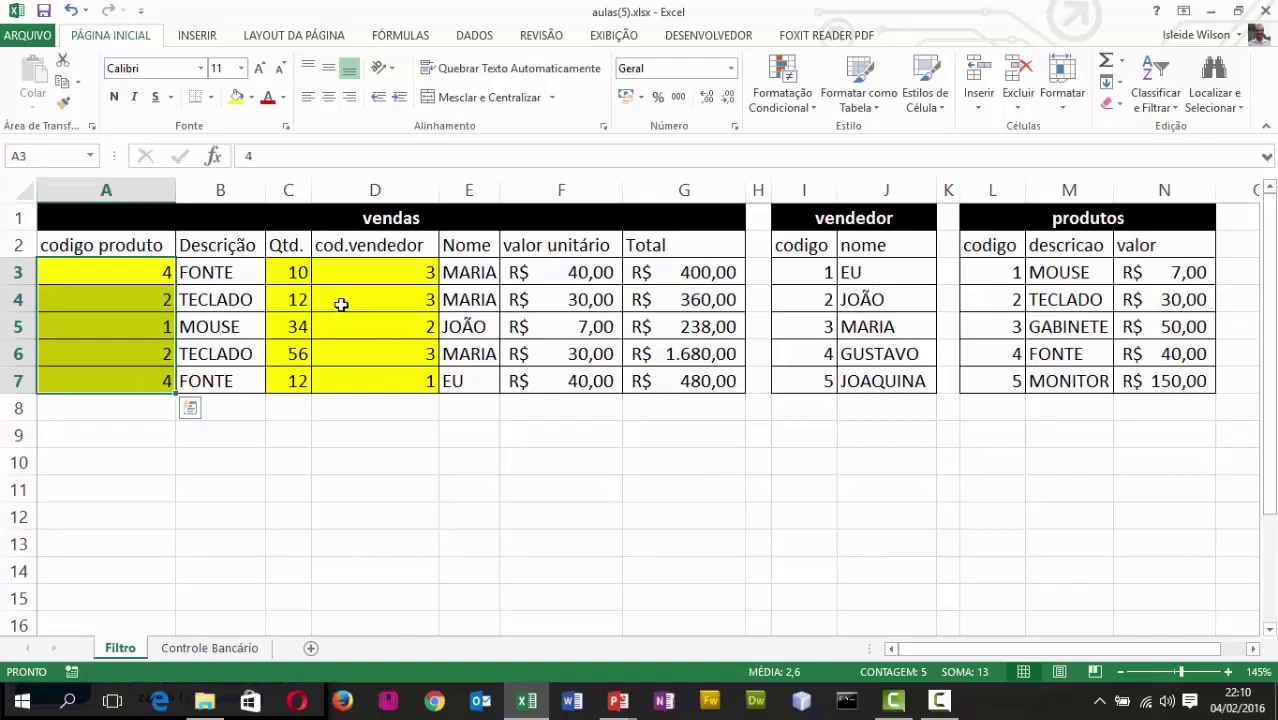
left_click_drag(297, 271, 406, 389, "ctrl")
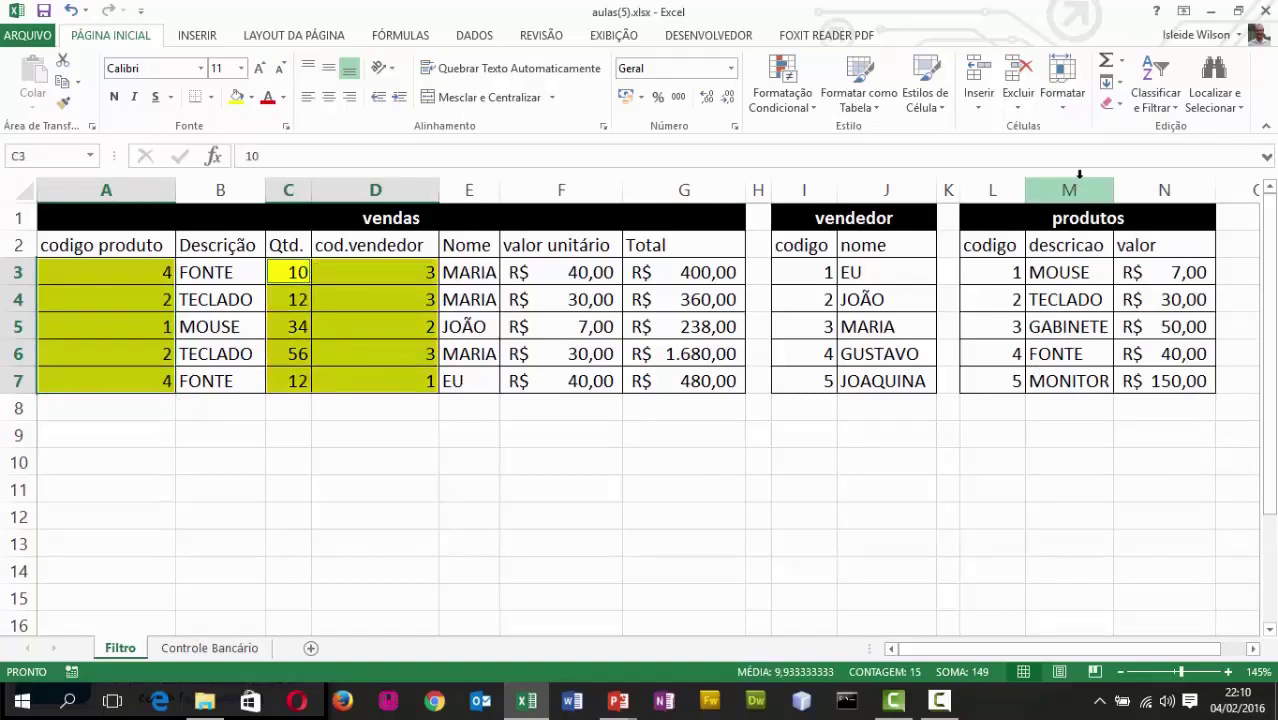
left_click(1062, 85)
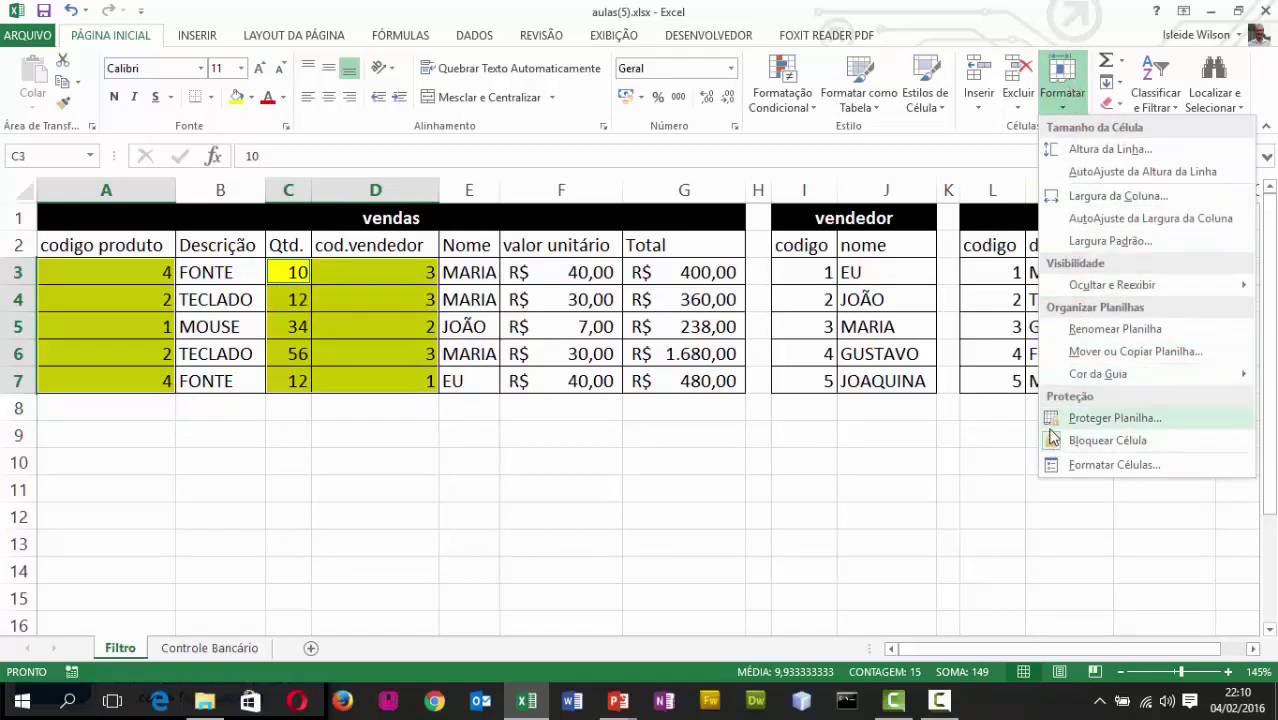
left_click(1087, 441)
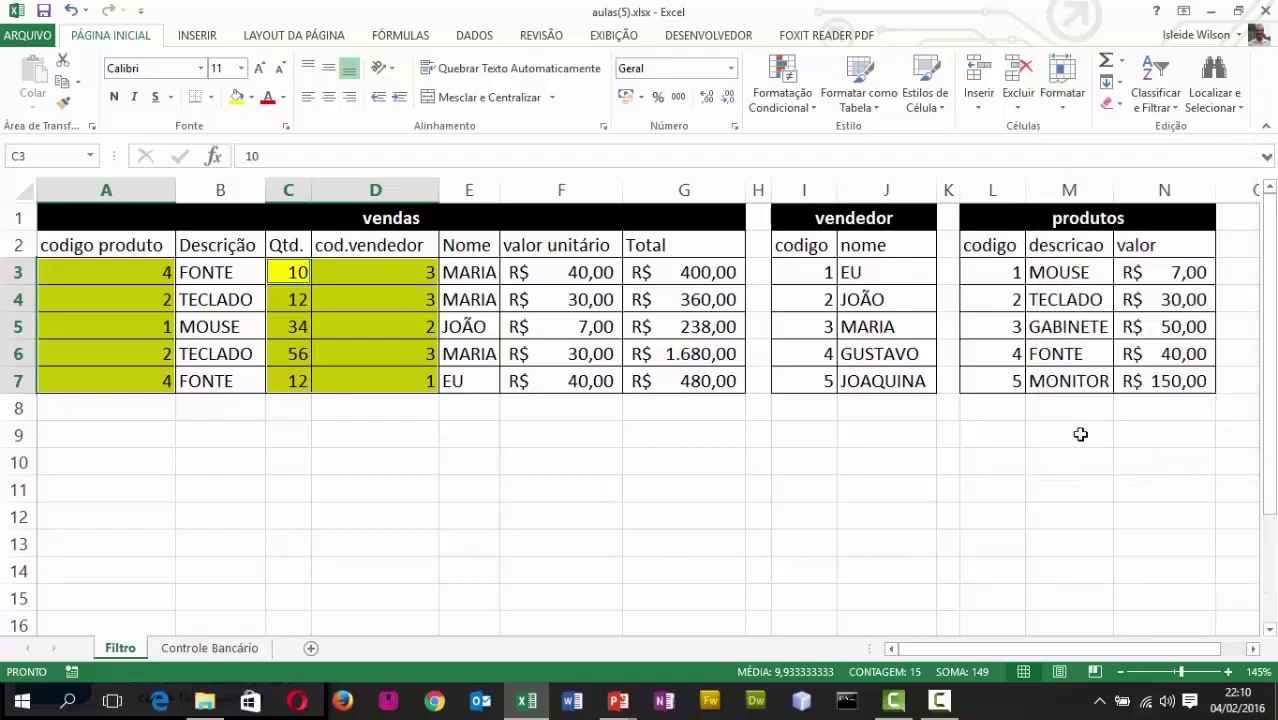
left_click(1064, 96)
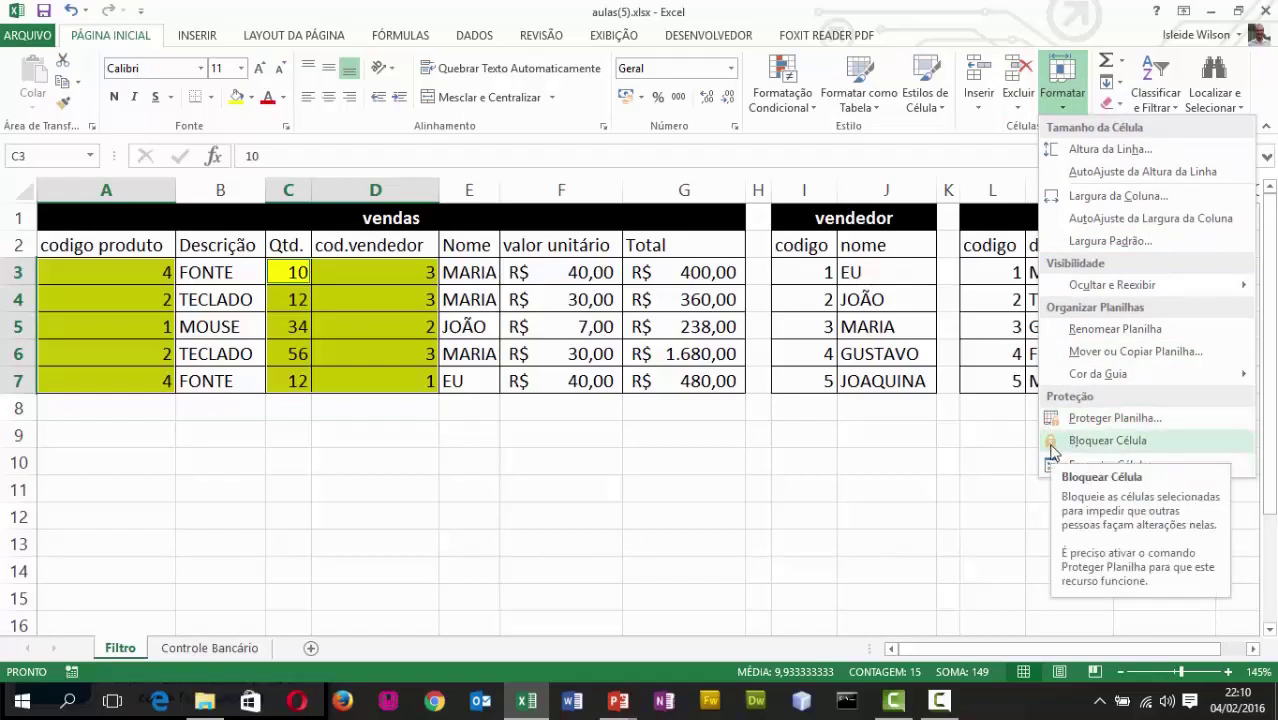
left_click(950, 448)
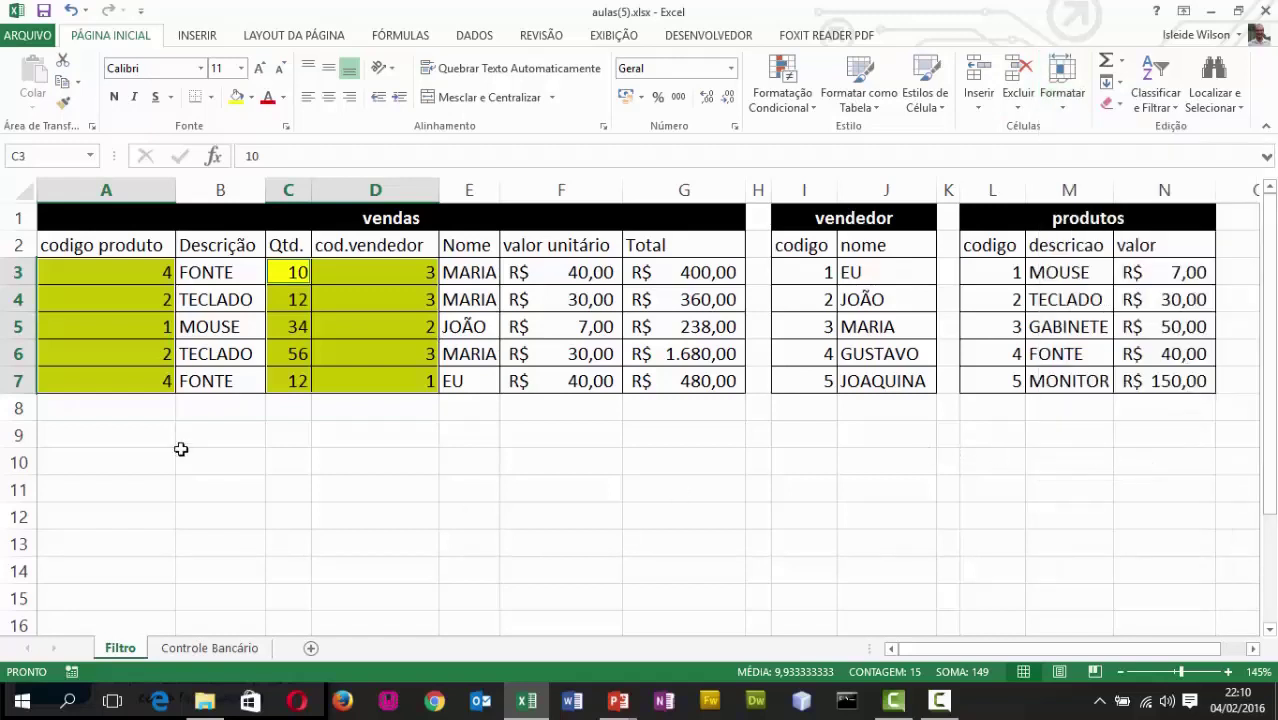
Compare the locked formula cells E3:N7 with the unlocked yellow cells A3:A7 and C3:D7
left_click(237, 277)
left_click_drag(243, 357, 245, 385)
left_click_drag(455, 272, 1139, 383)
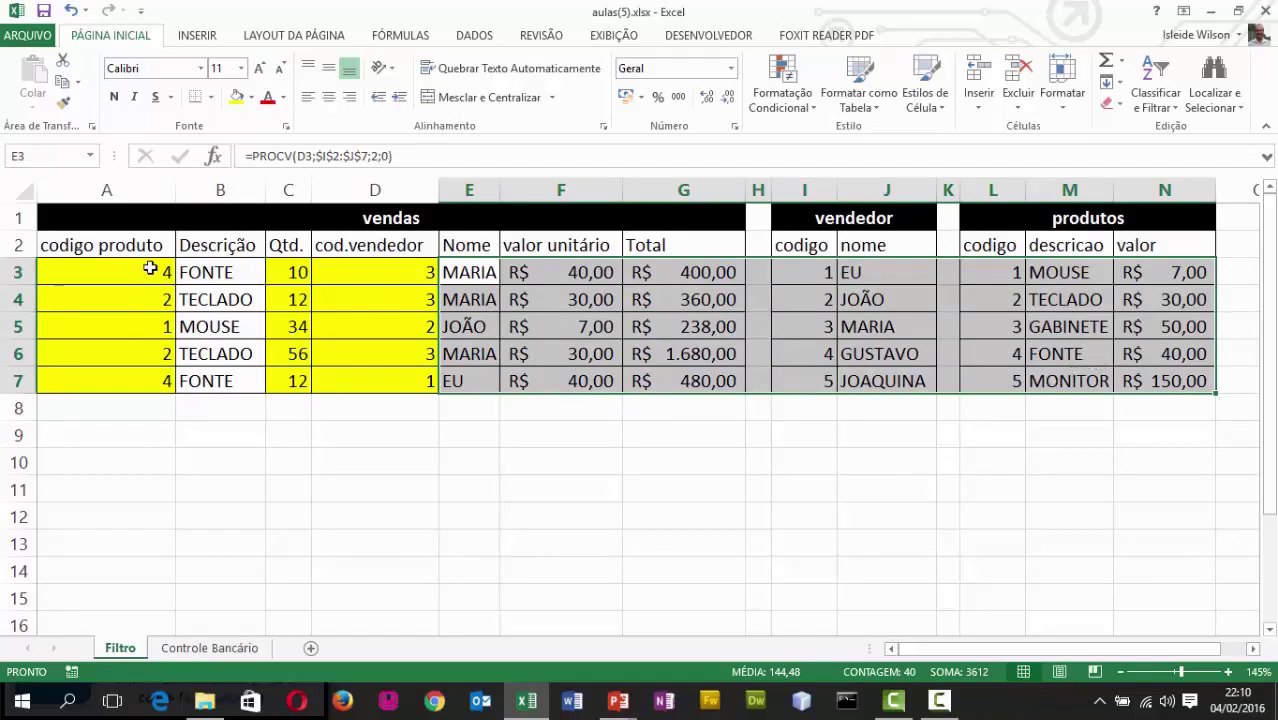
left_click_drag(148, 267, 163, 390)
left_click_drag(290, 274, 343, 381)
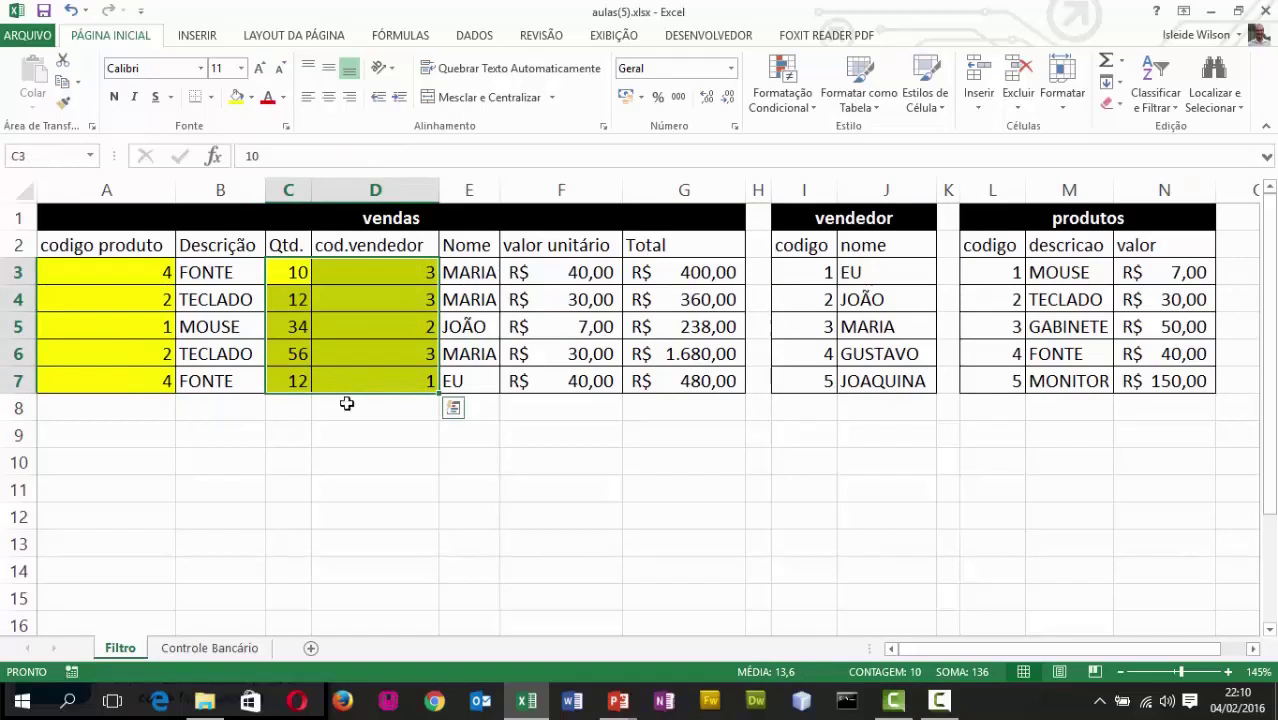
left_click(346, 405)
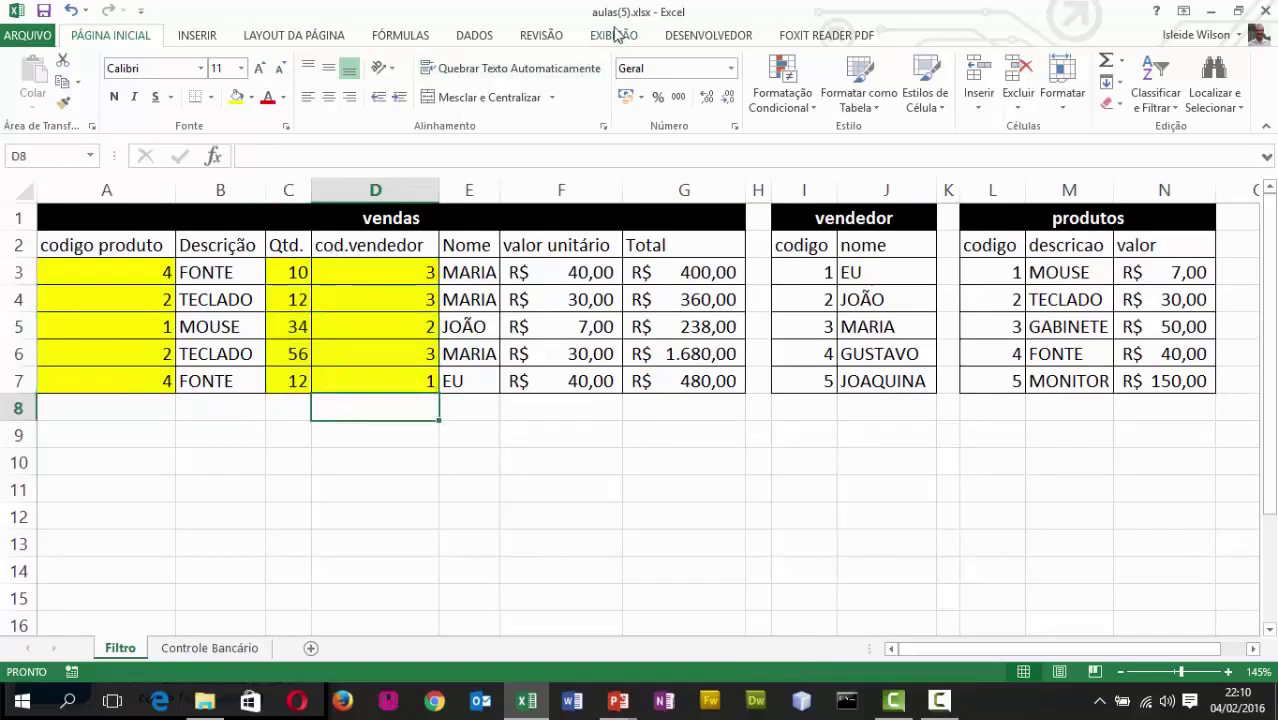
Password-protect the Filtro sheet so only the yellow cells in columns A, C and D stay editable
left_click(540, 40)
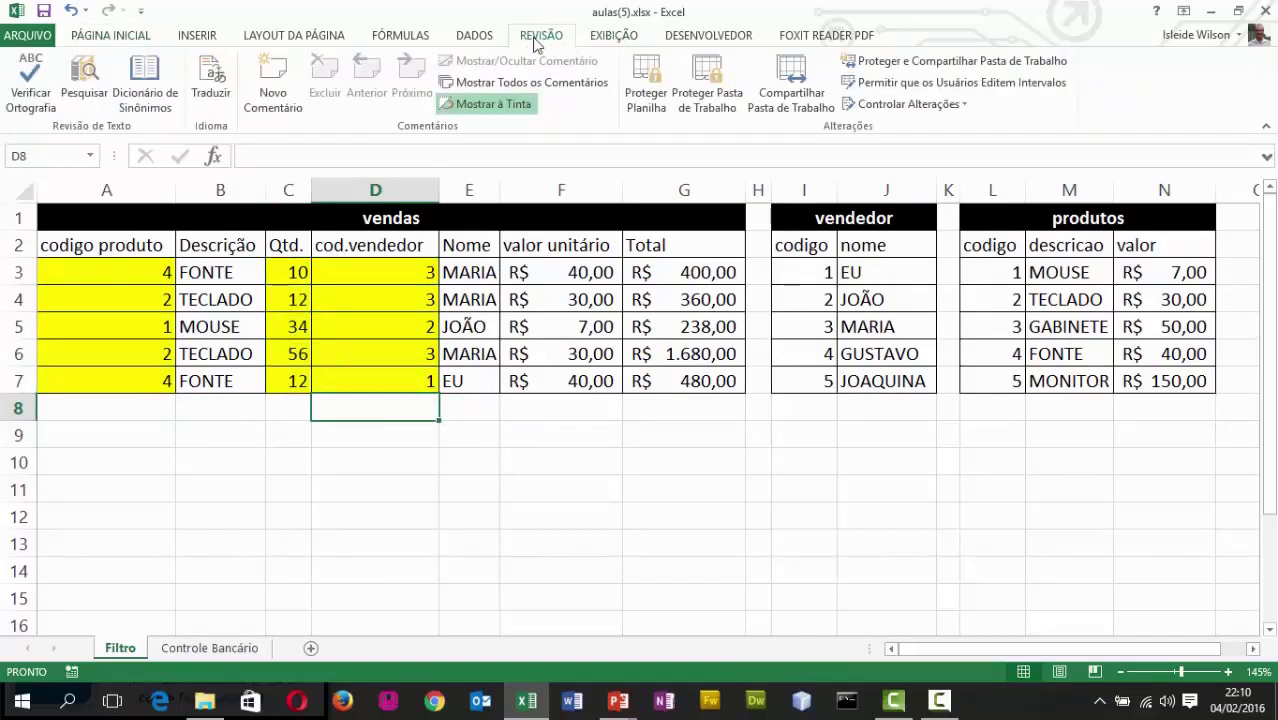
left_click(638, 120)
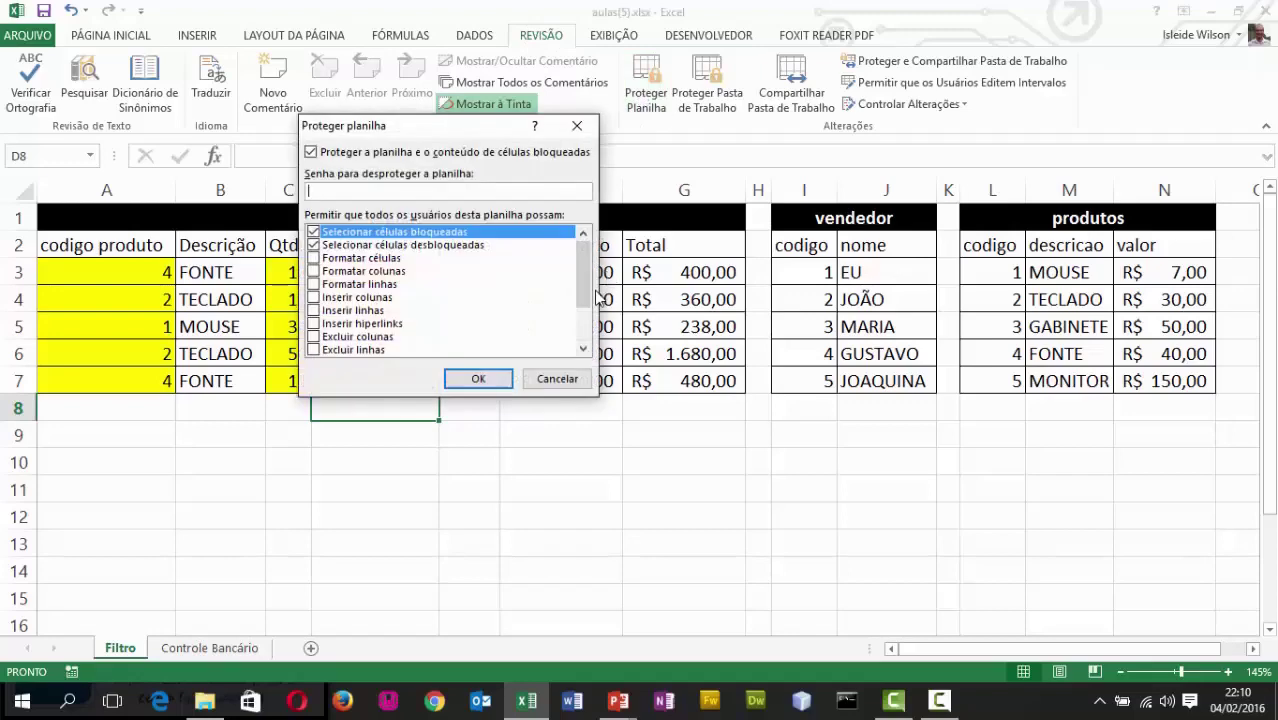
key("Return")
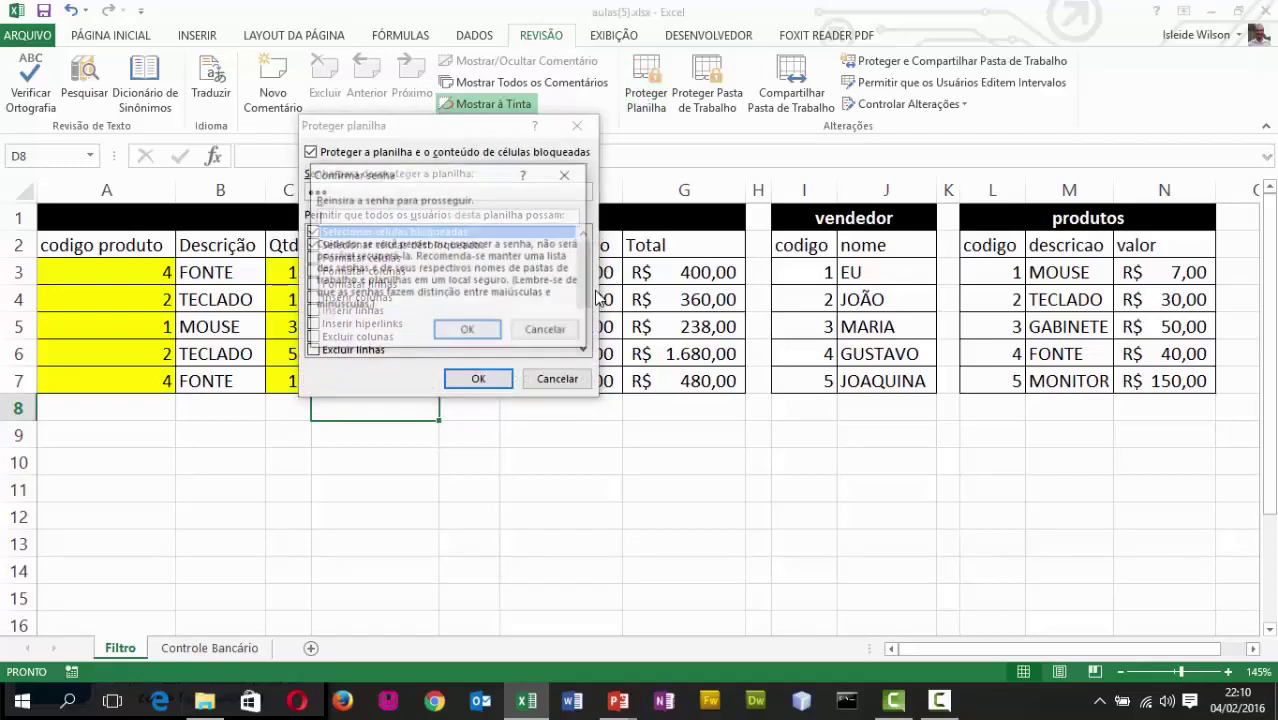
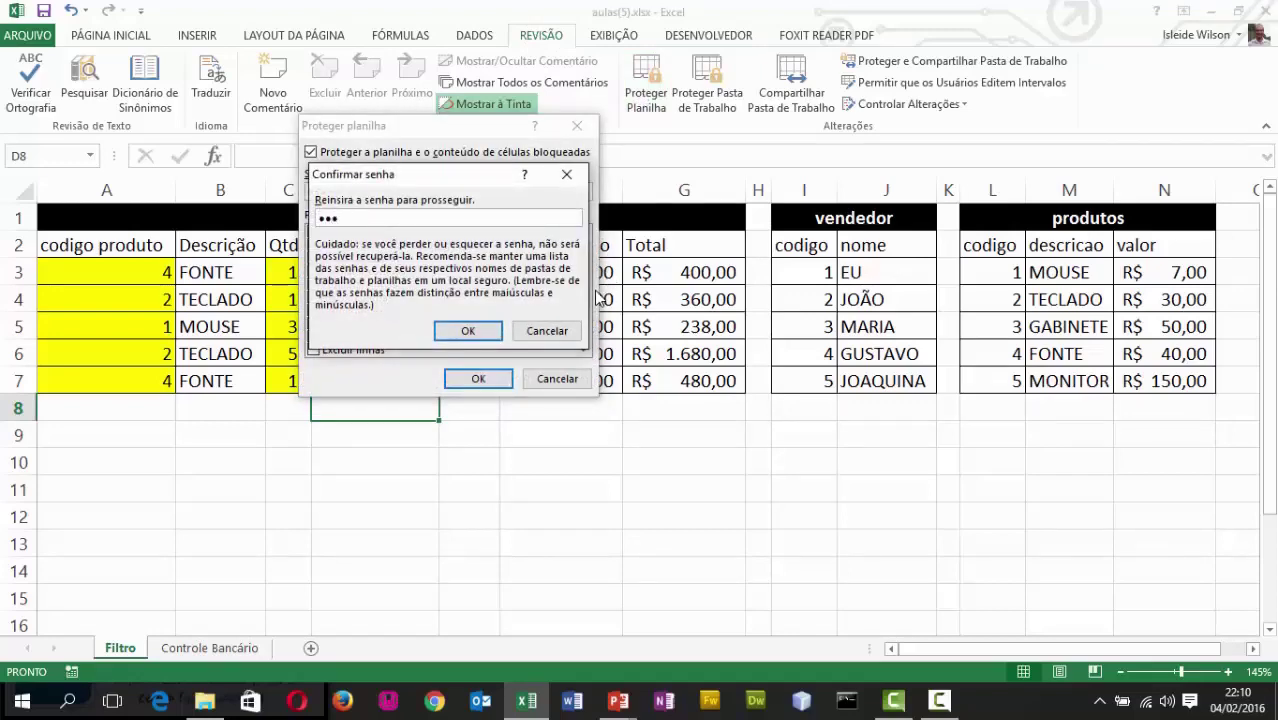
key("Return")
left_click(565, 355)
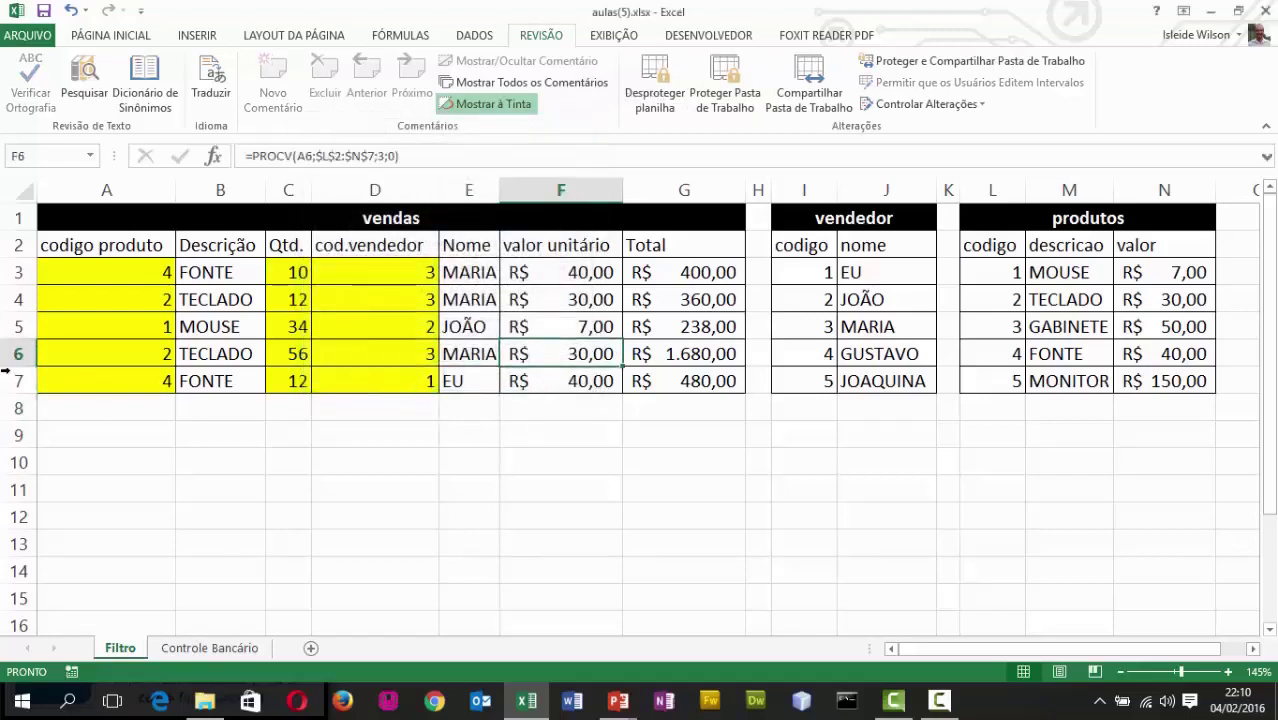
Confirm the B3 description is locked, then change the product code in A3 to 2
left_click(193, 273)
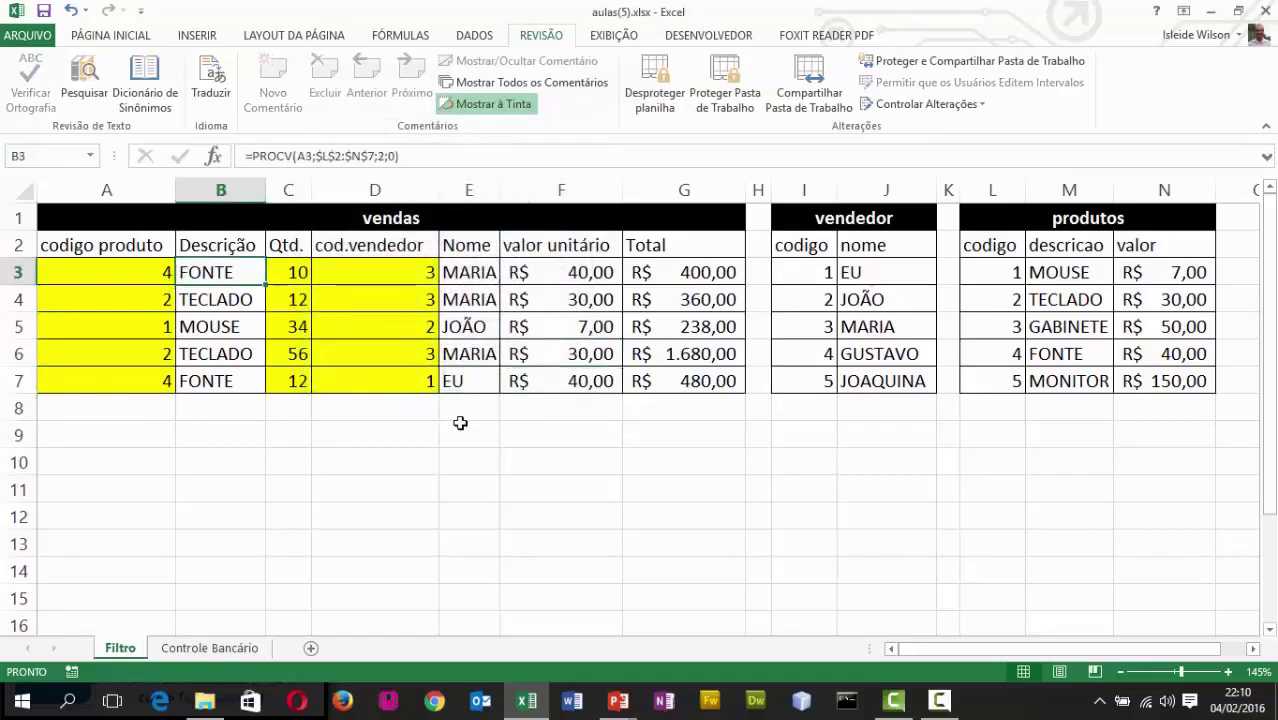
key("Delete")
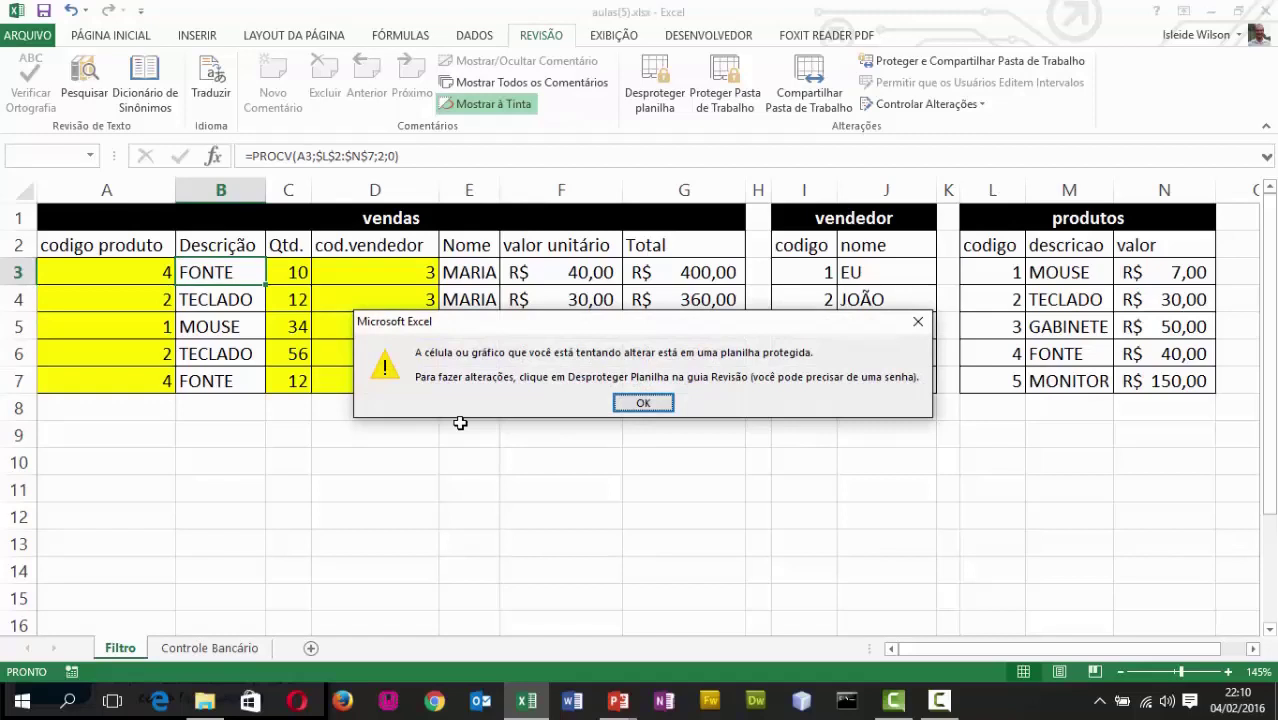
key("Return")
key("Delete")
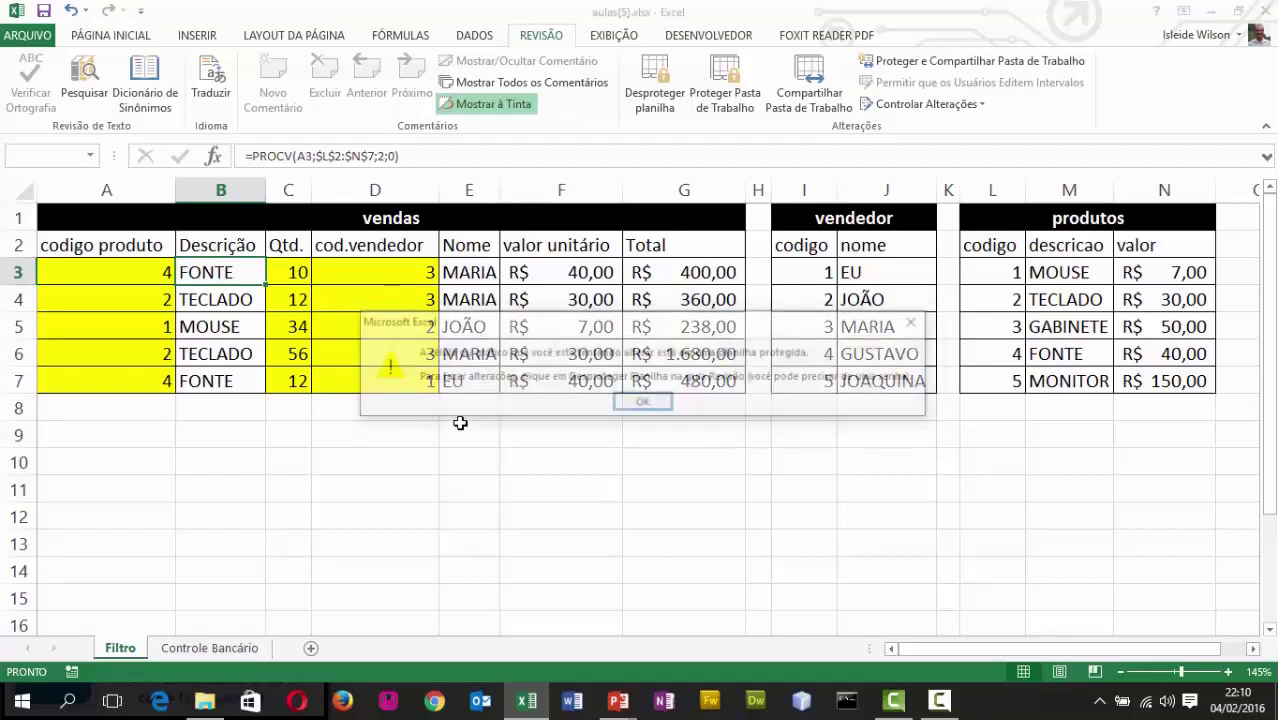
key("Return")
key("Left")
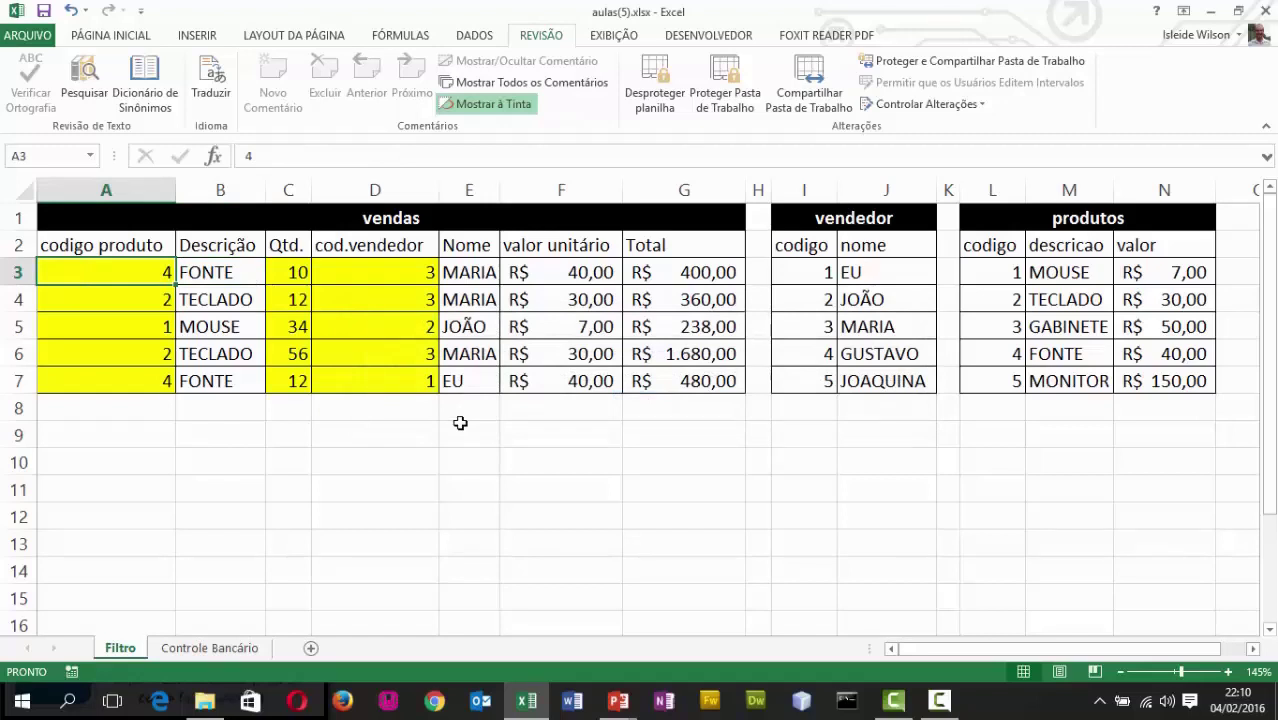
type("2")
key("Return")
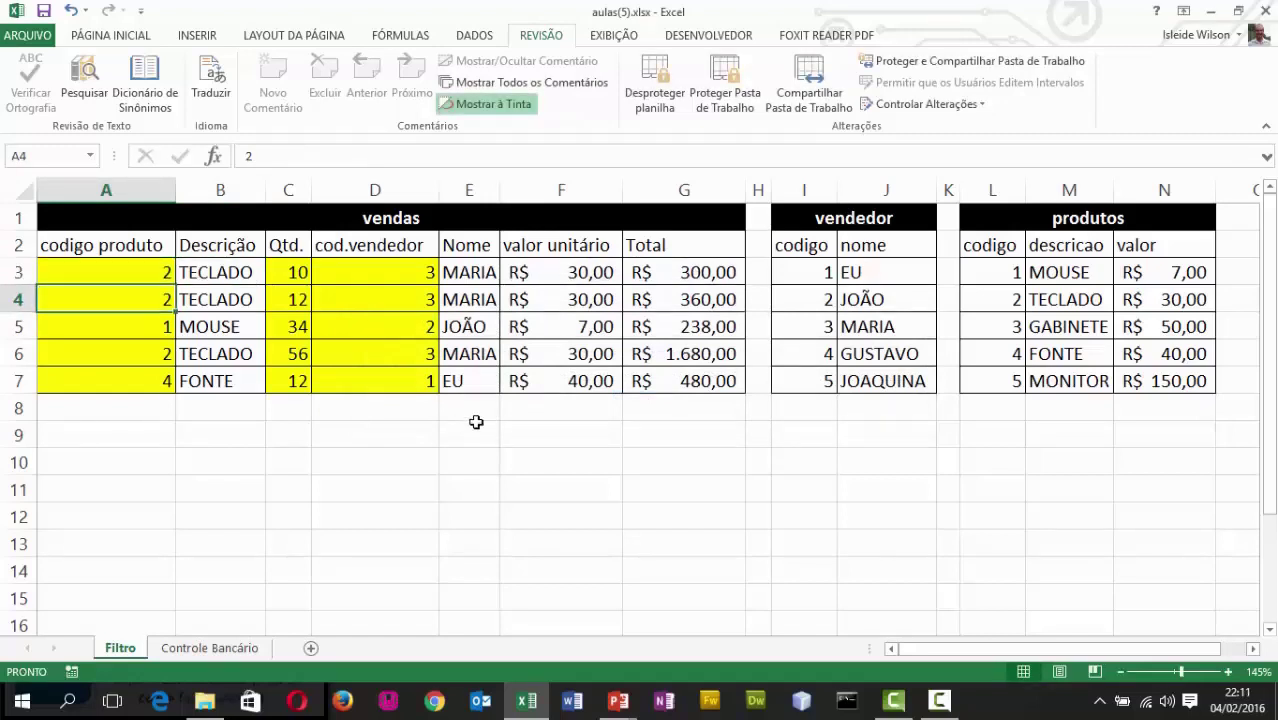
Confirm the F3 unit price formula is locked, then restore product code 4 in A3
left_click(547, 273)
double_click(560, 275)
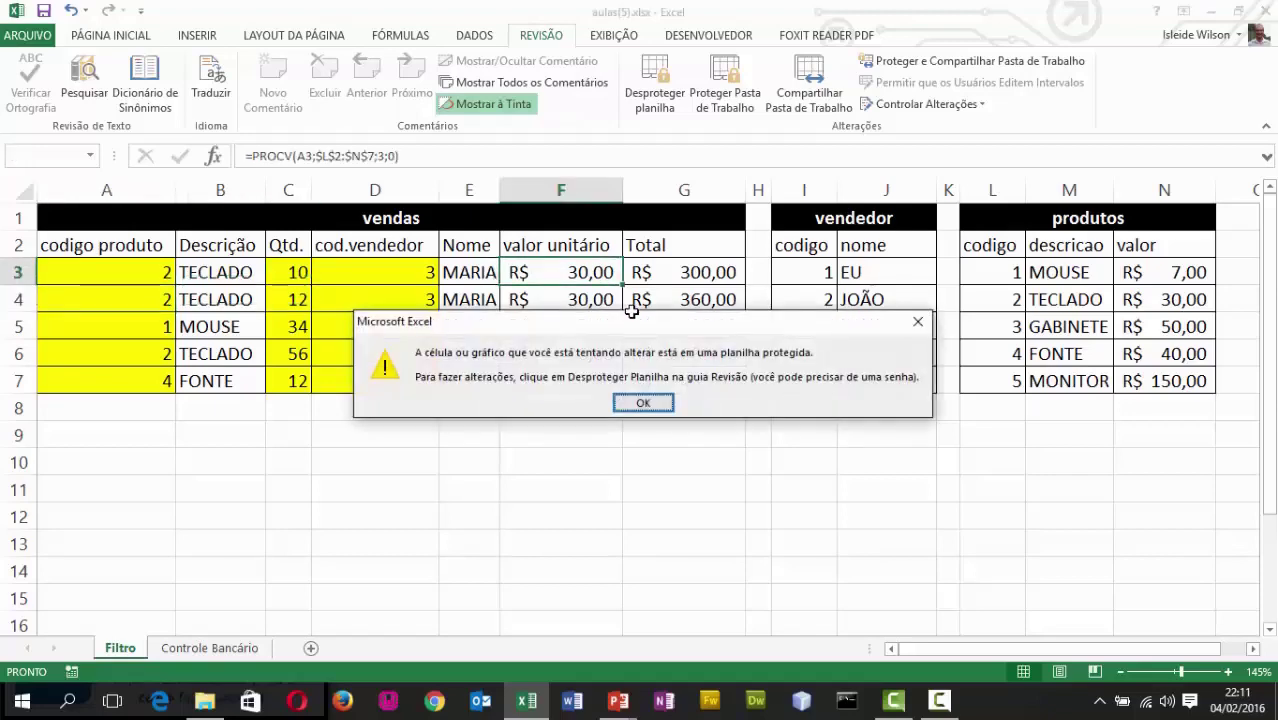
key("Return")
key("F2")
key("Return")
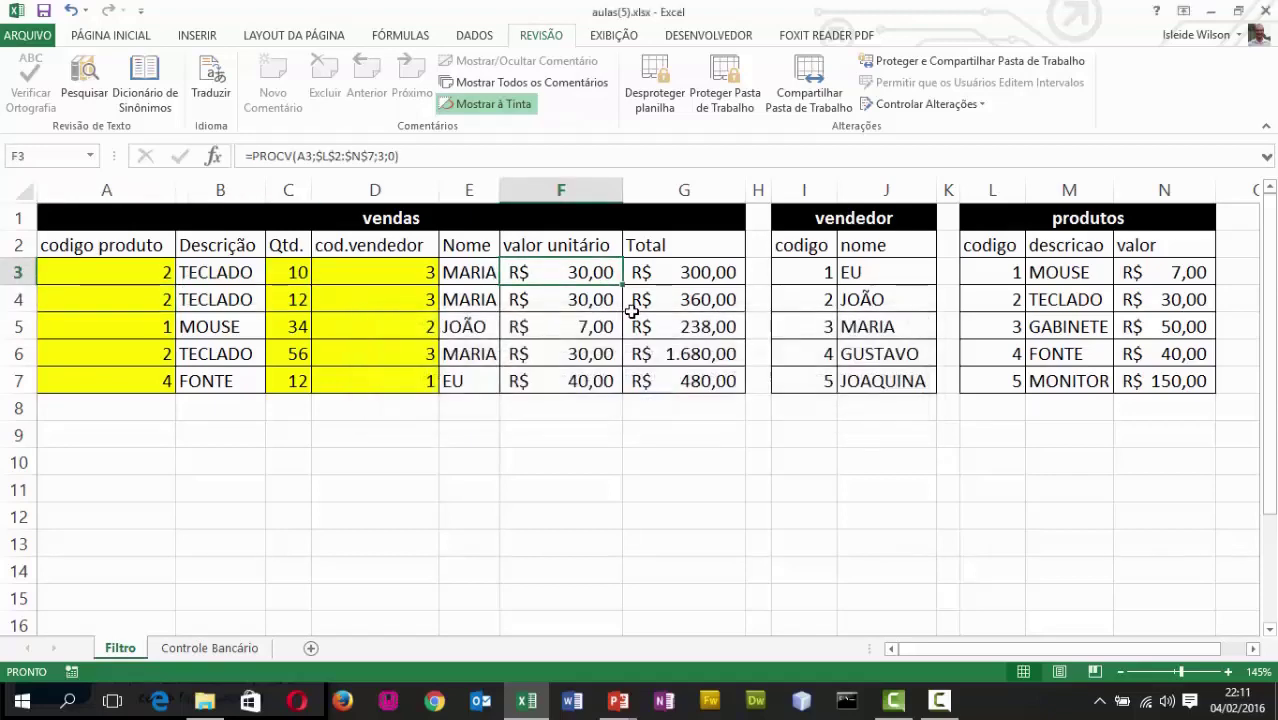
key("Left")
key("Left")
key("Left")
key("Left")
key("Left")
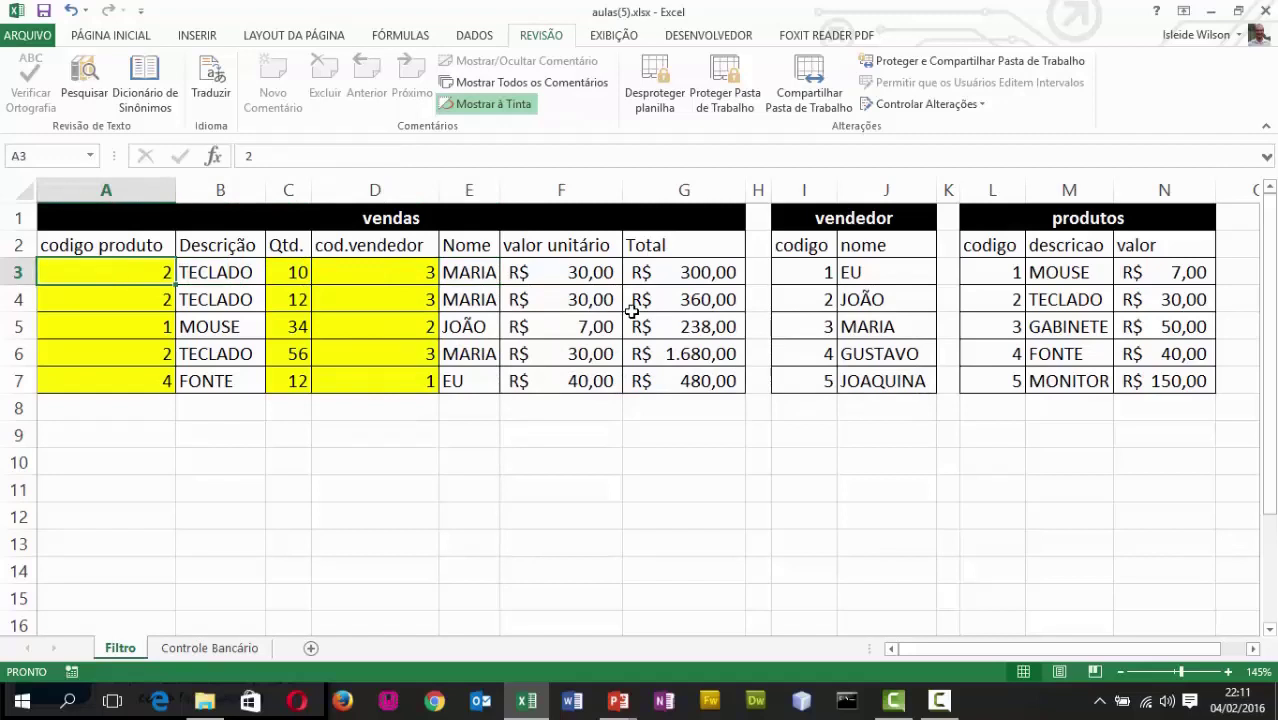
type("4")
key("Return")
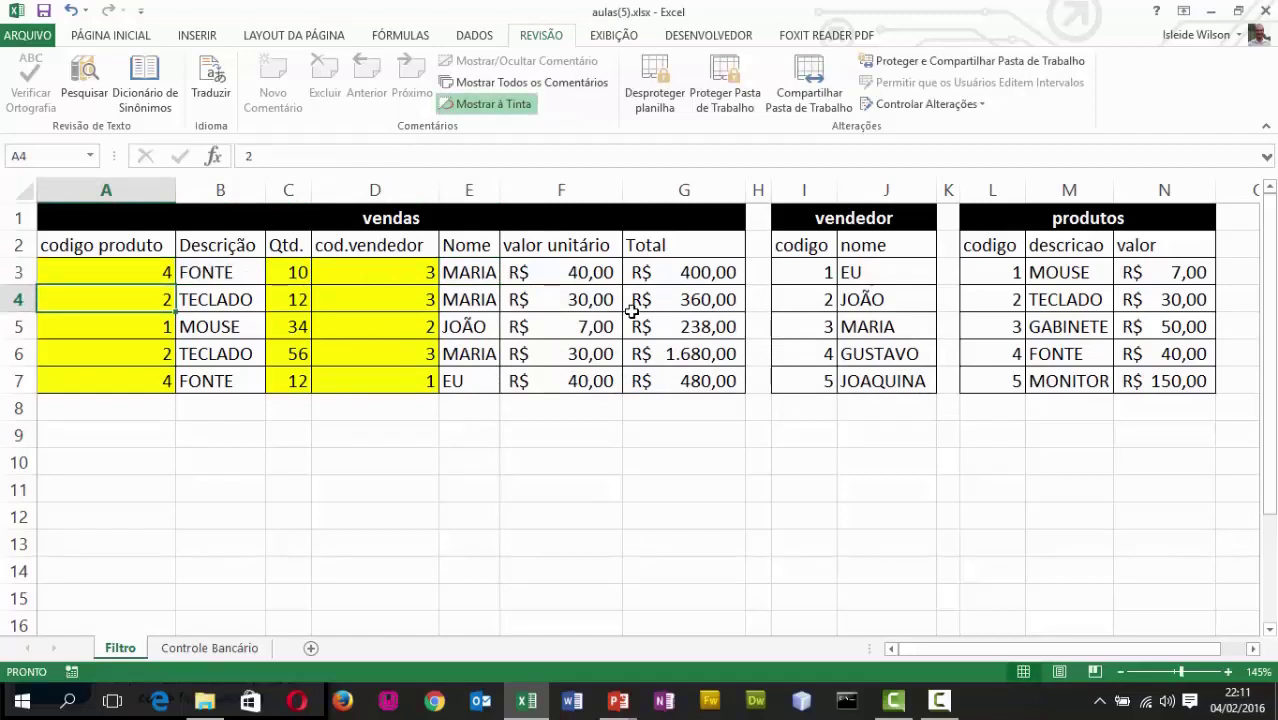
Enter a quantity of 70 in C3, giving a total of R$ 2.800,00
key("Up")
key("Right")
key("Right")
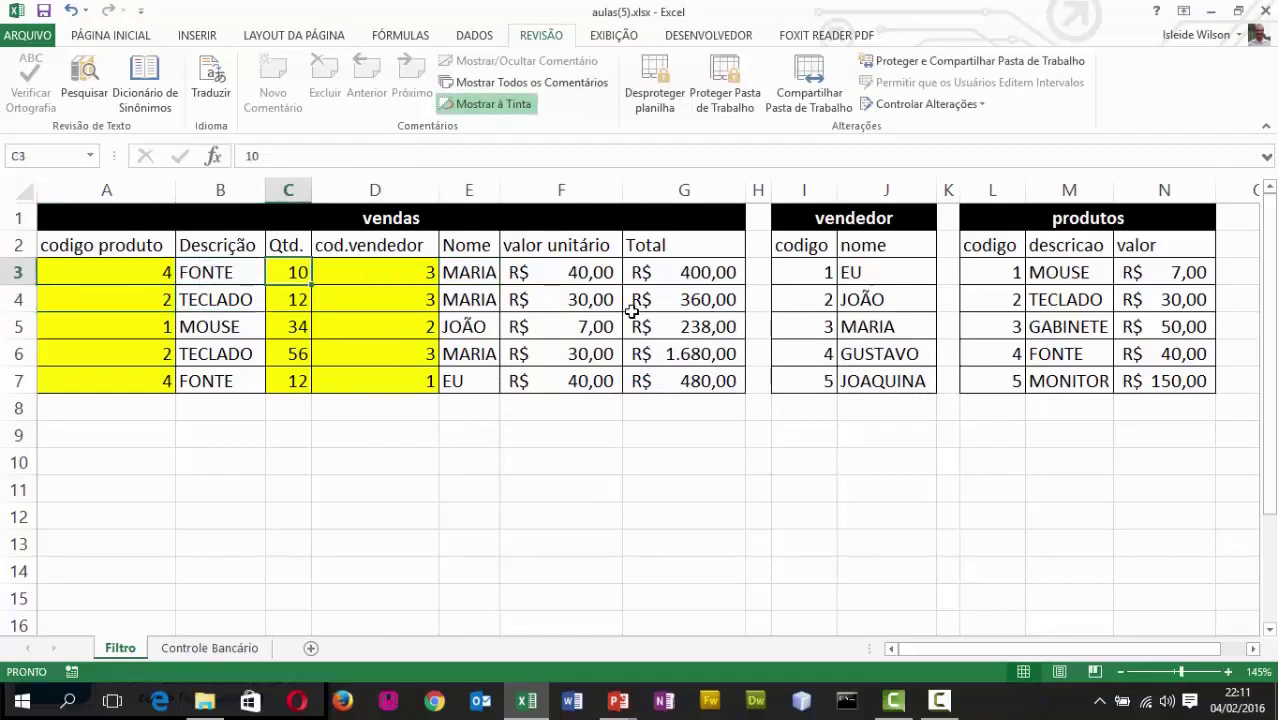
type("7")
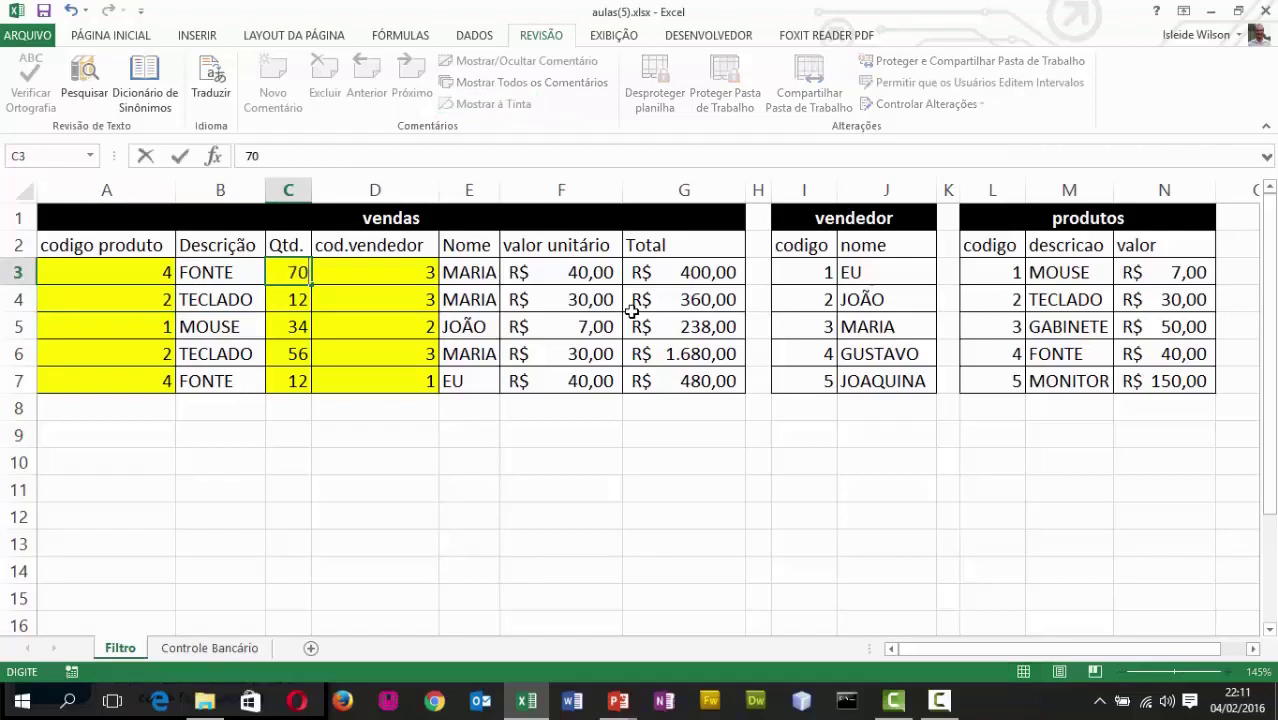
key("Return")
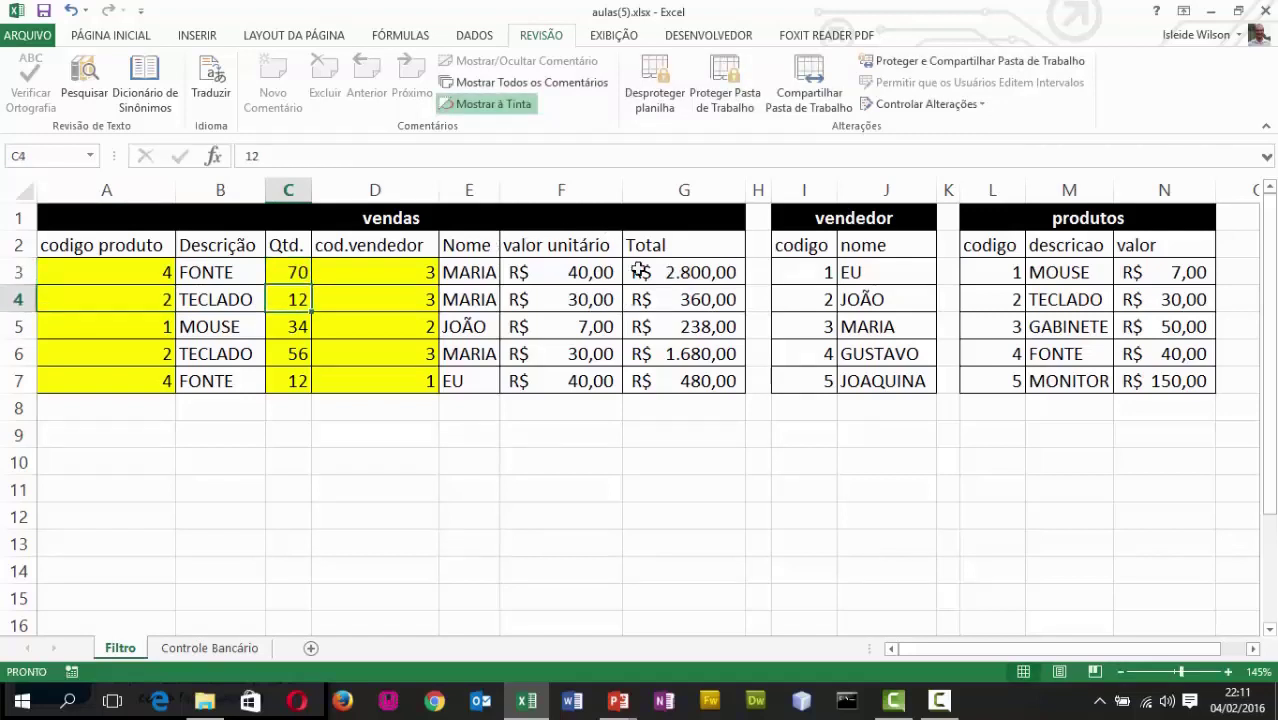
Confirm the G3 total is locked, then enter seller code 2 in D3 to show JOÃO
left_click(664, 280)
double_click(664, 280)
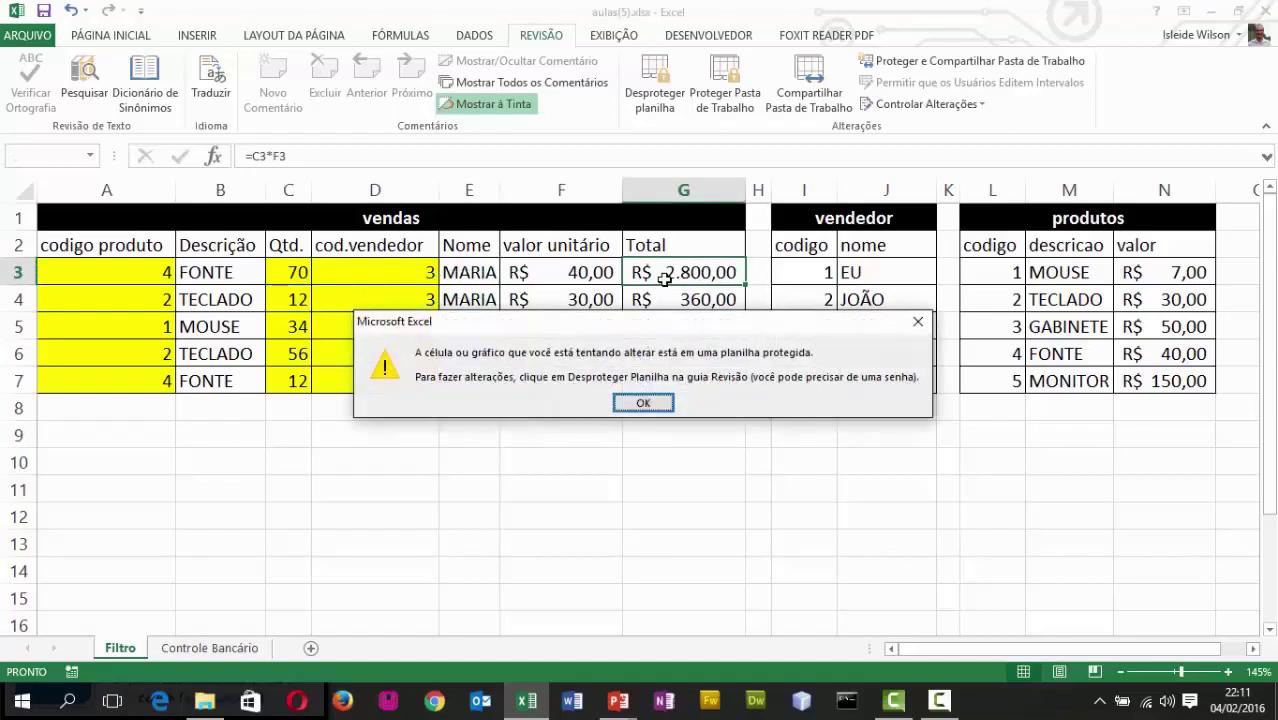
key("Return")
key("Left")
key("Left")
key("Left")
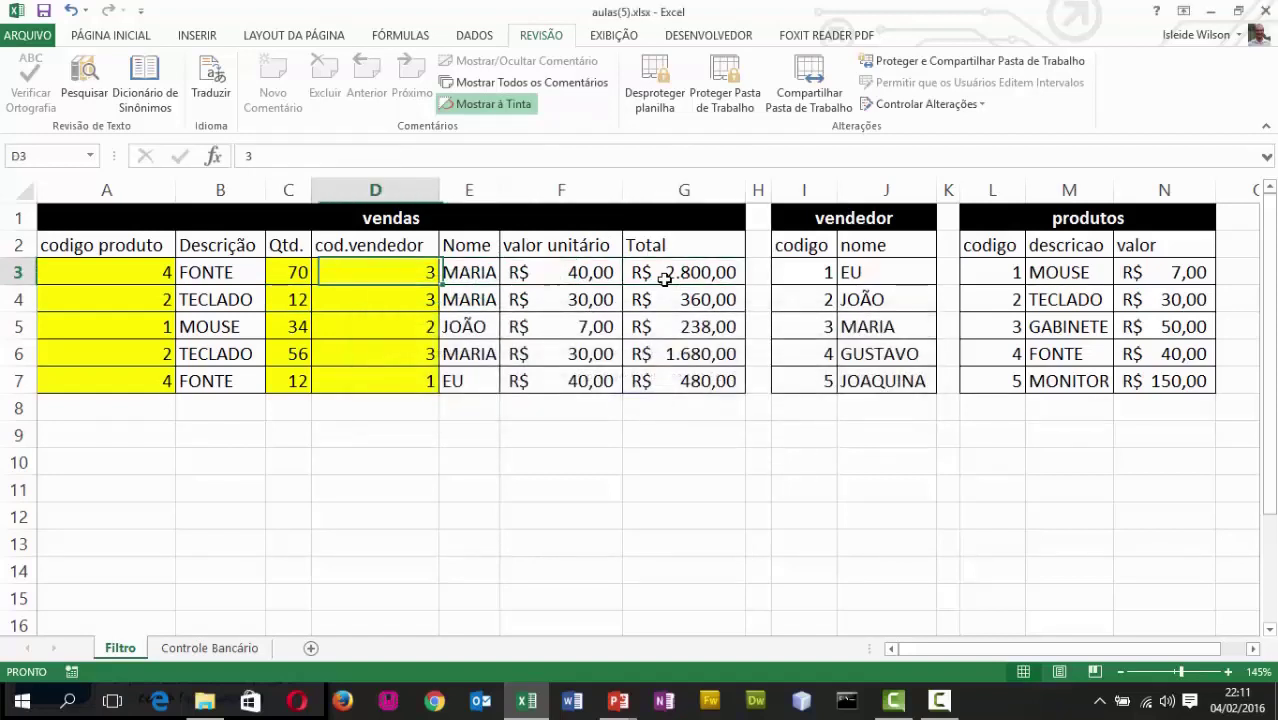
type("2")
key("Return")
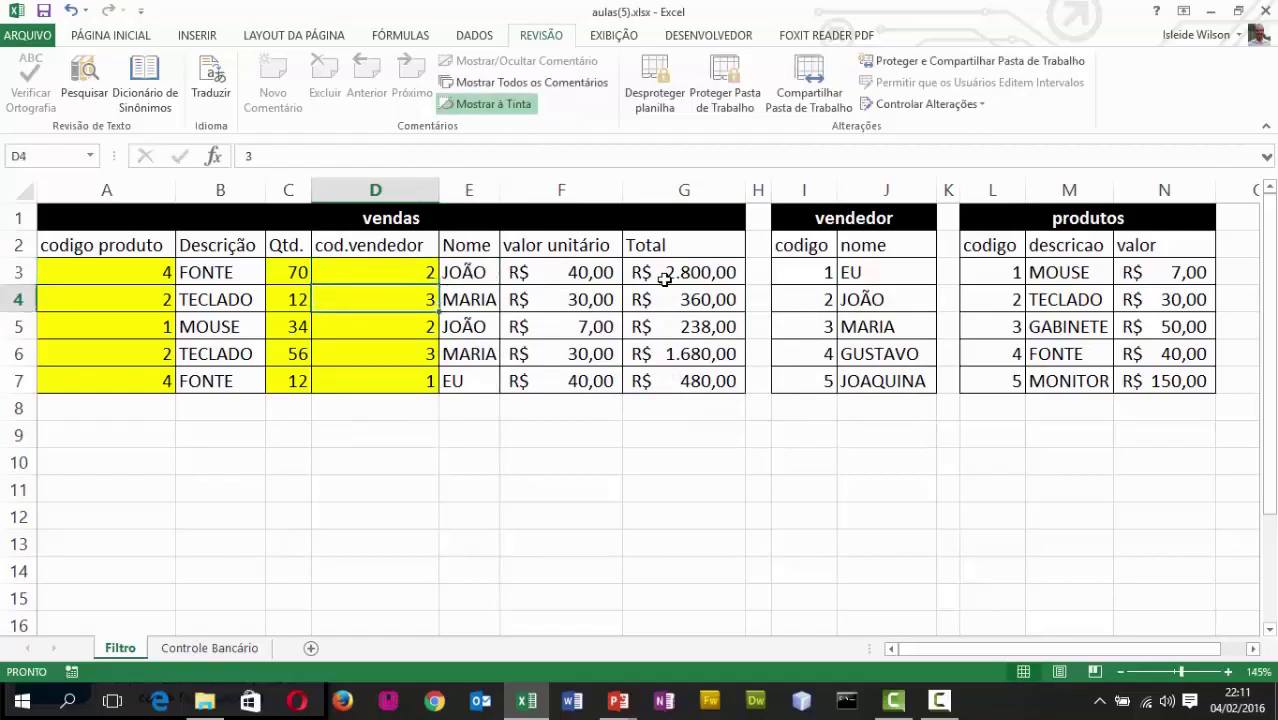
key("Right")
Verify the seller name in E3 refuses edits
key("Up")
key("Delete")
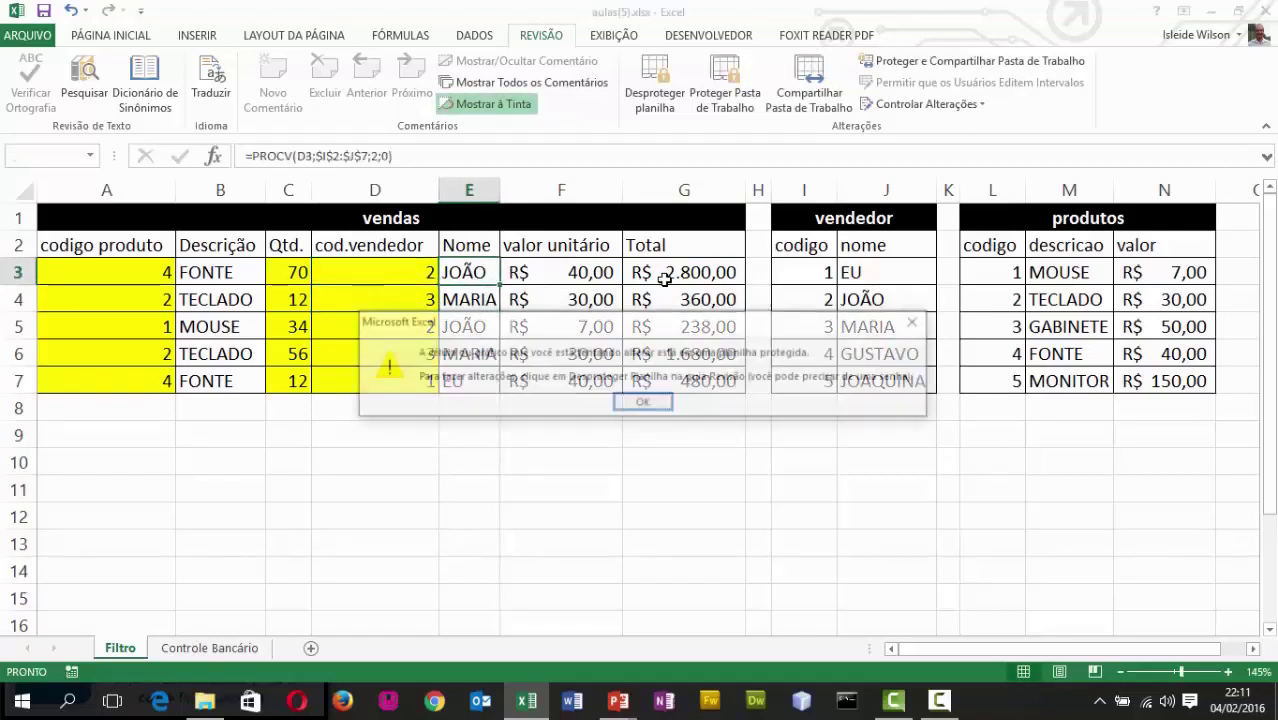
key("Return")
Verify the vendor table names in J4 and J6 (GUSTAVO) cannot be deleted
key("Right")
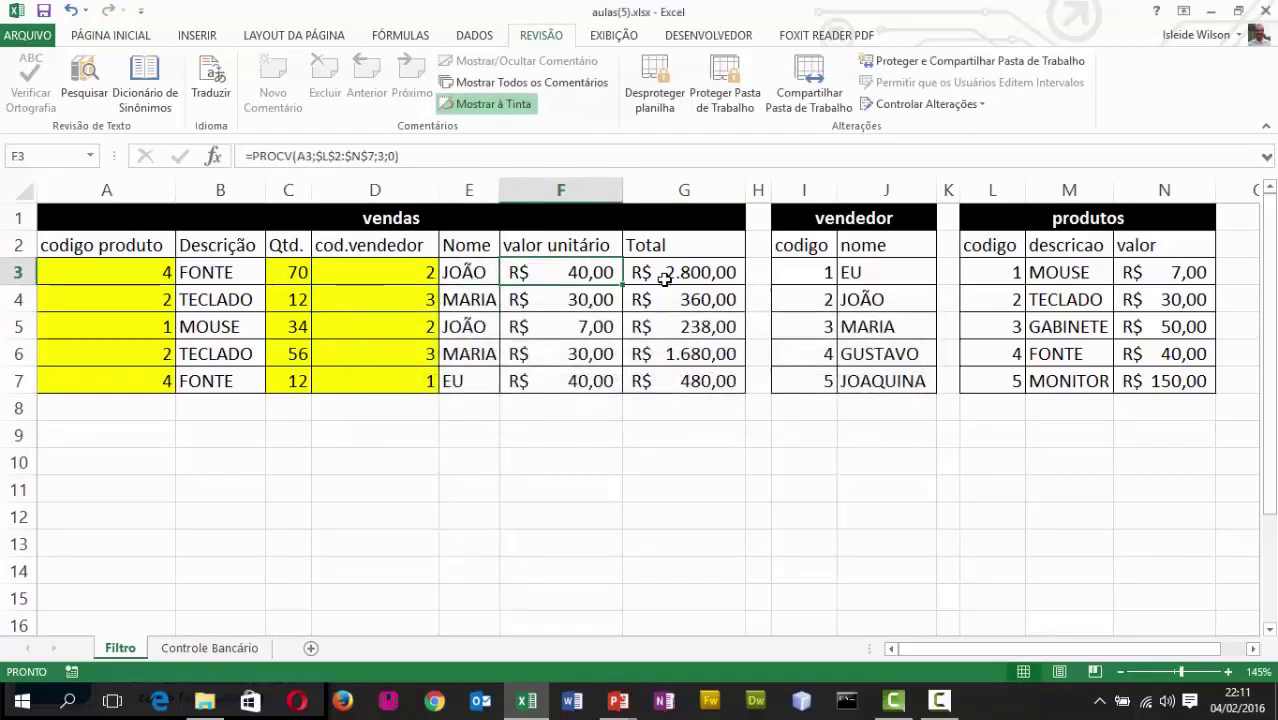
key("Right")
key("Right")
key("Right")
key("Down")
key("Right")
key("Delete")
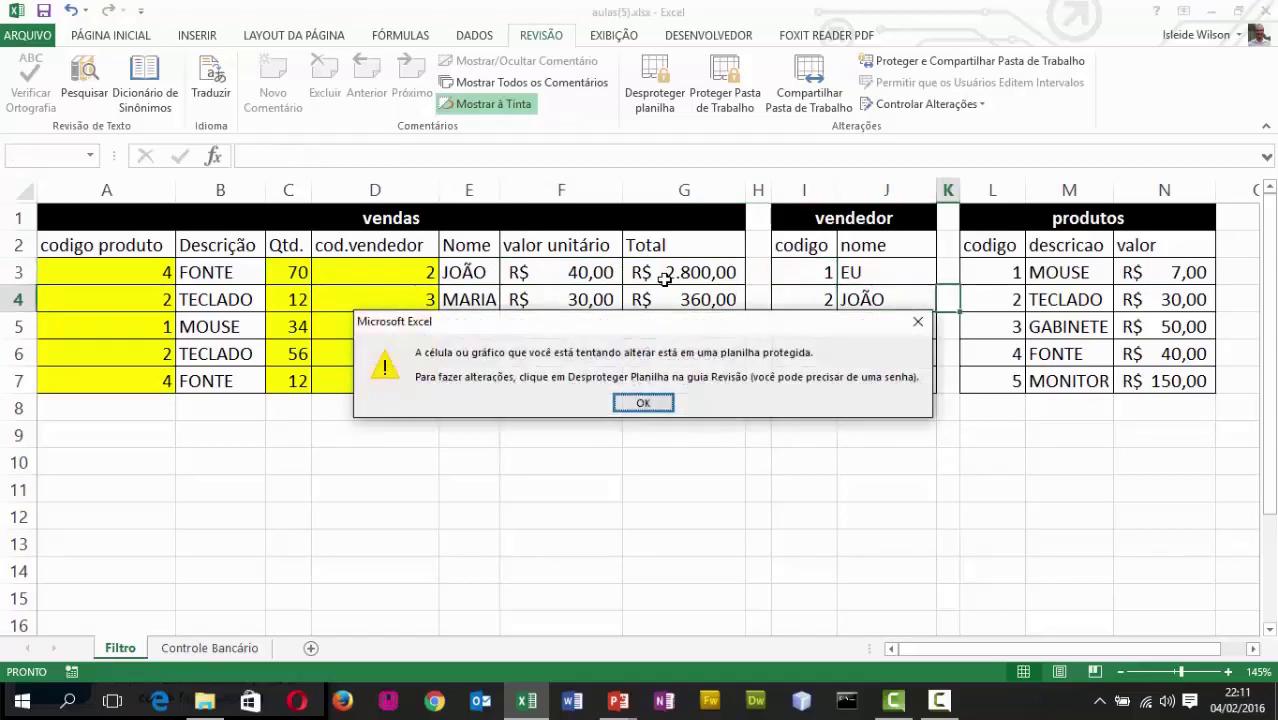
key("Return")
key("Delete")
key("Return")
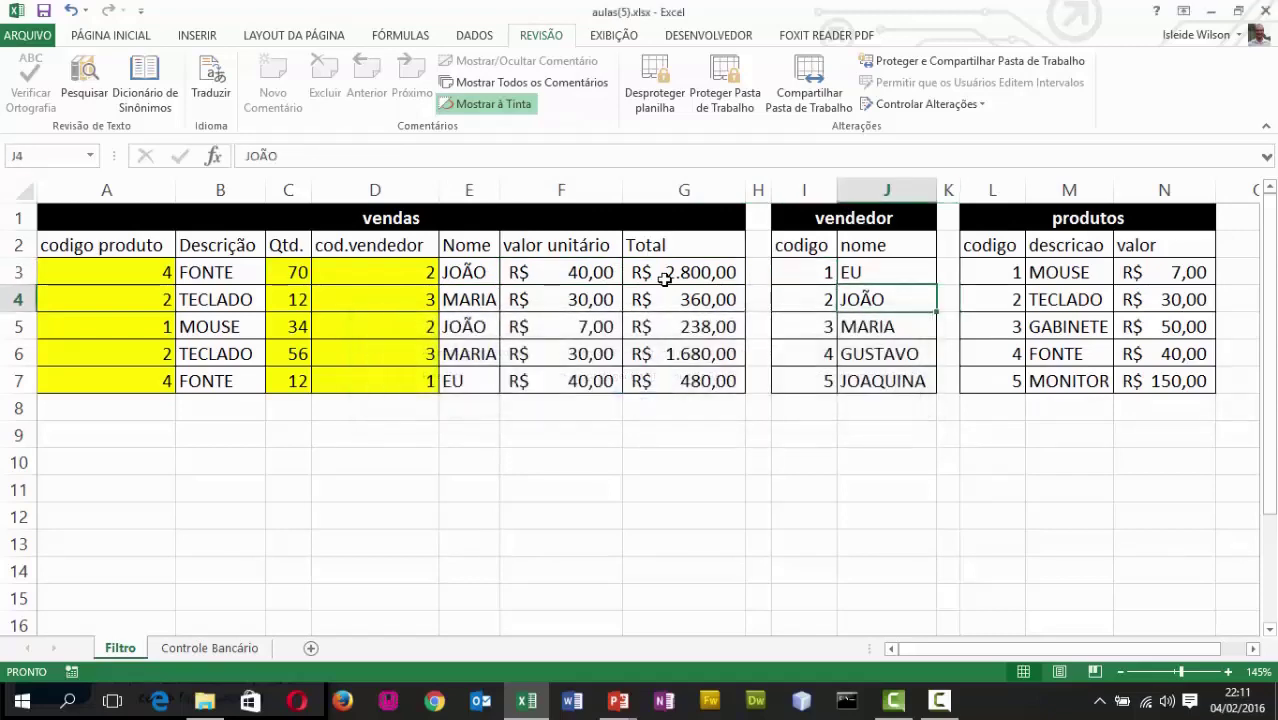
key("Down")
key("Down")
key("Delete")
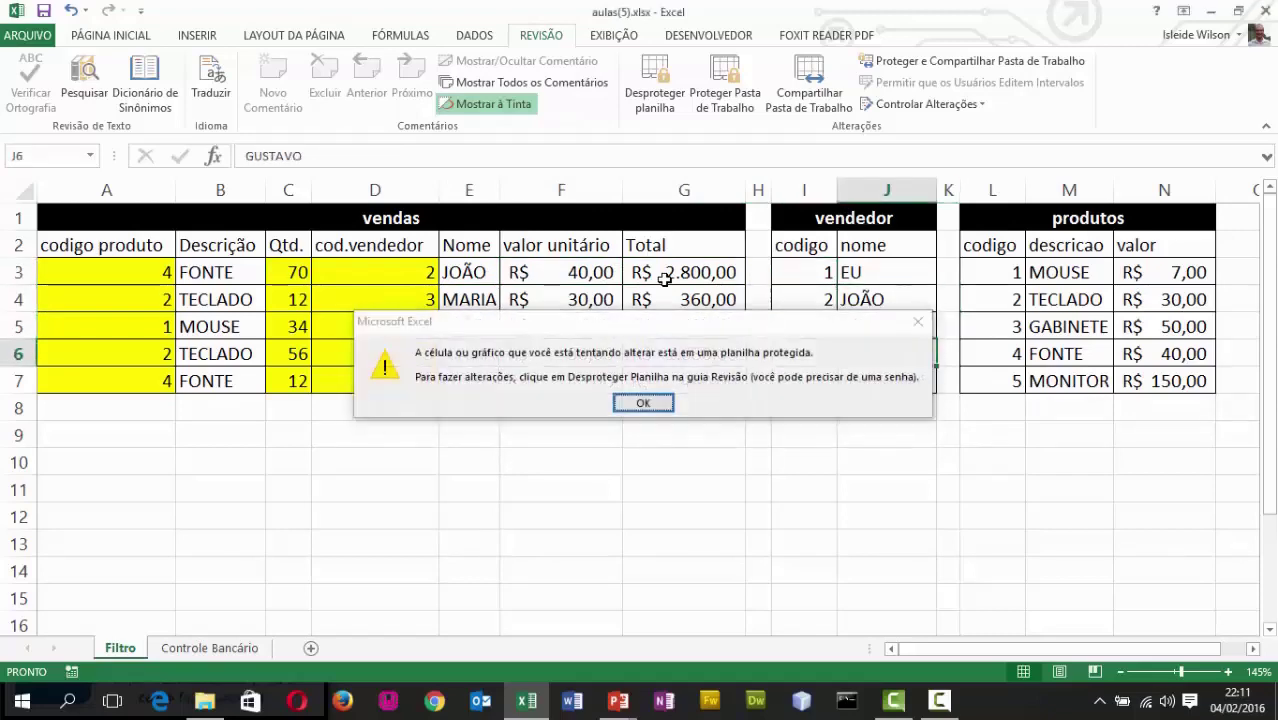
key("Return")
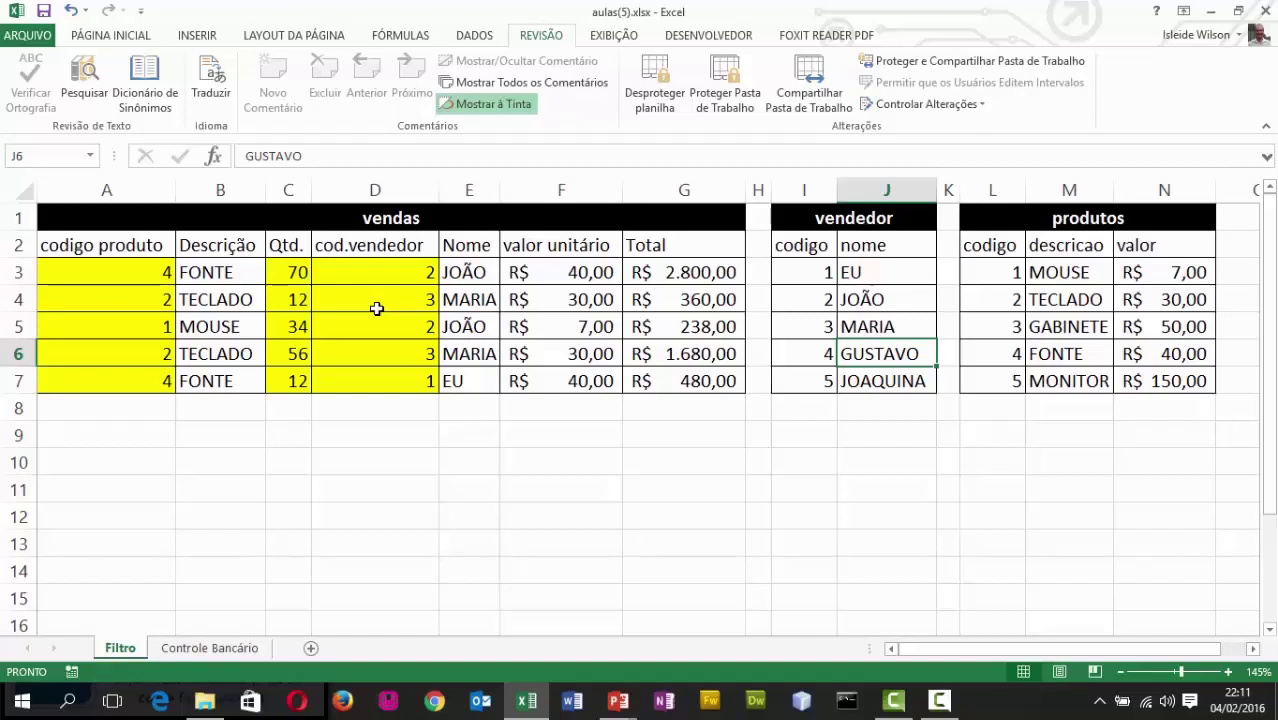
left_click_drag(112, 266, 137, 377)
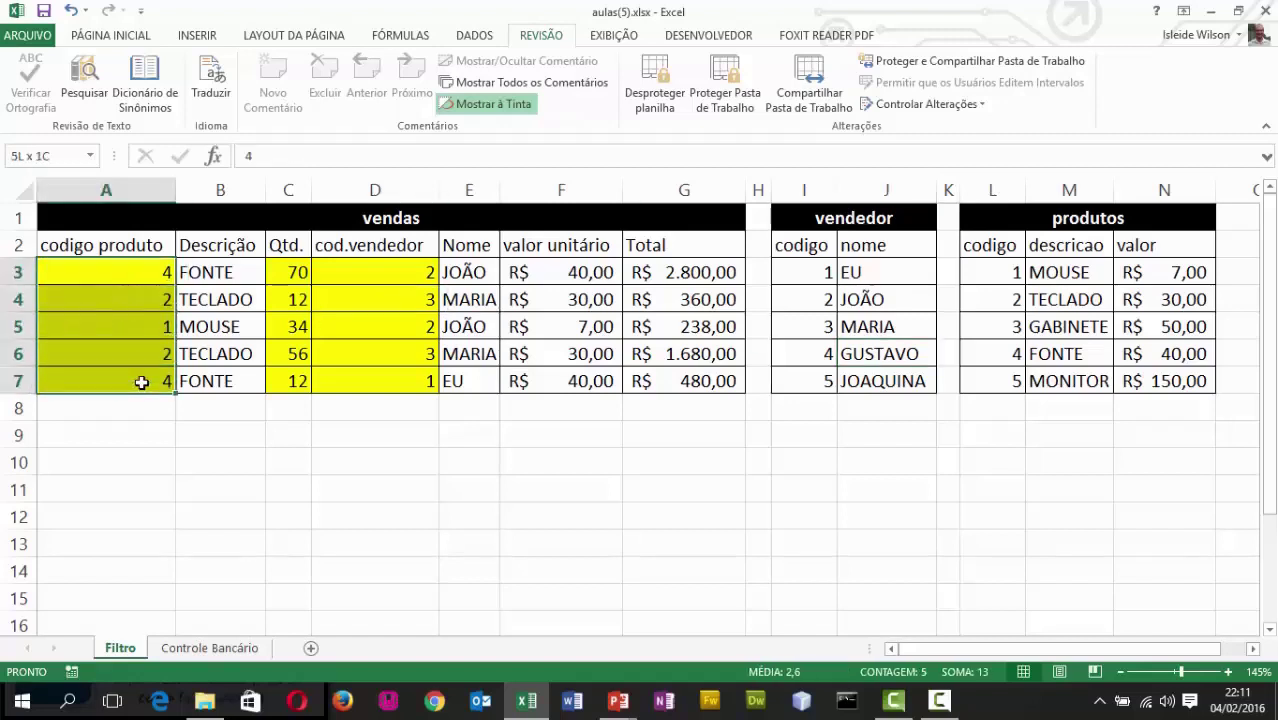
left_click_drag(272, 268, 337, 381)
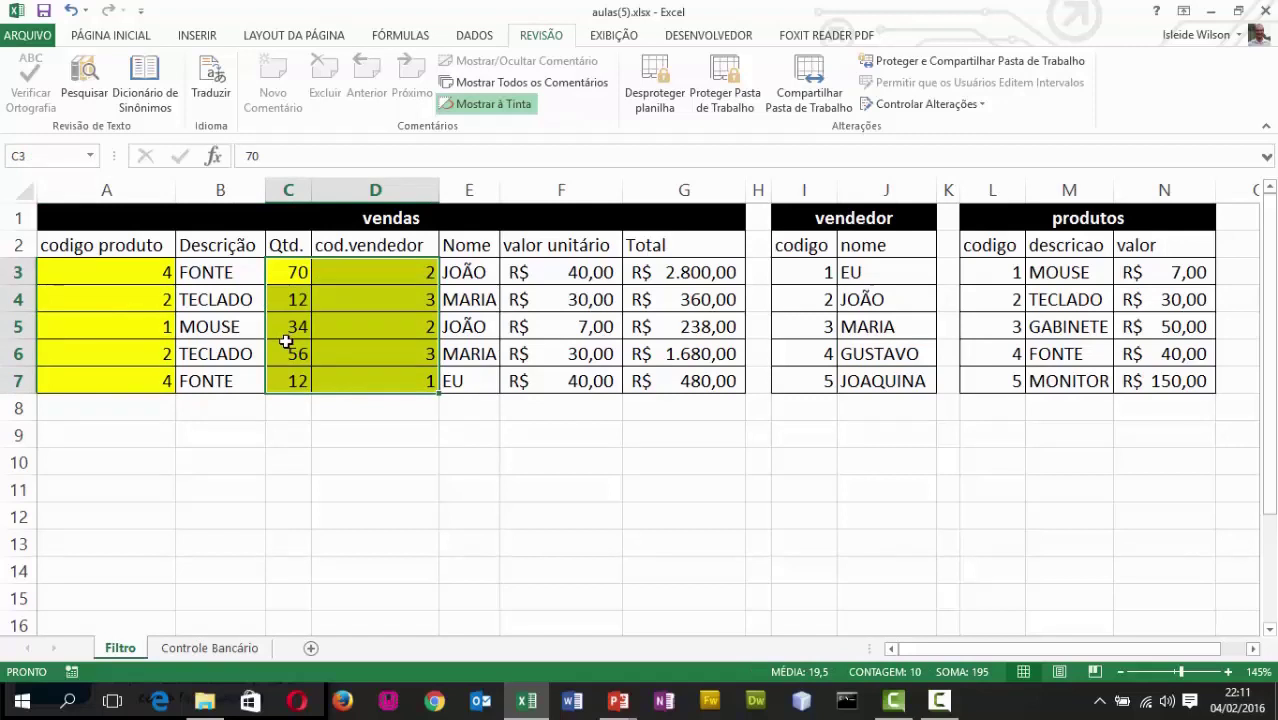
left_click(597, 362)
left_click(562, 298)
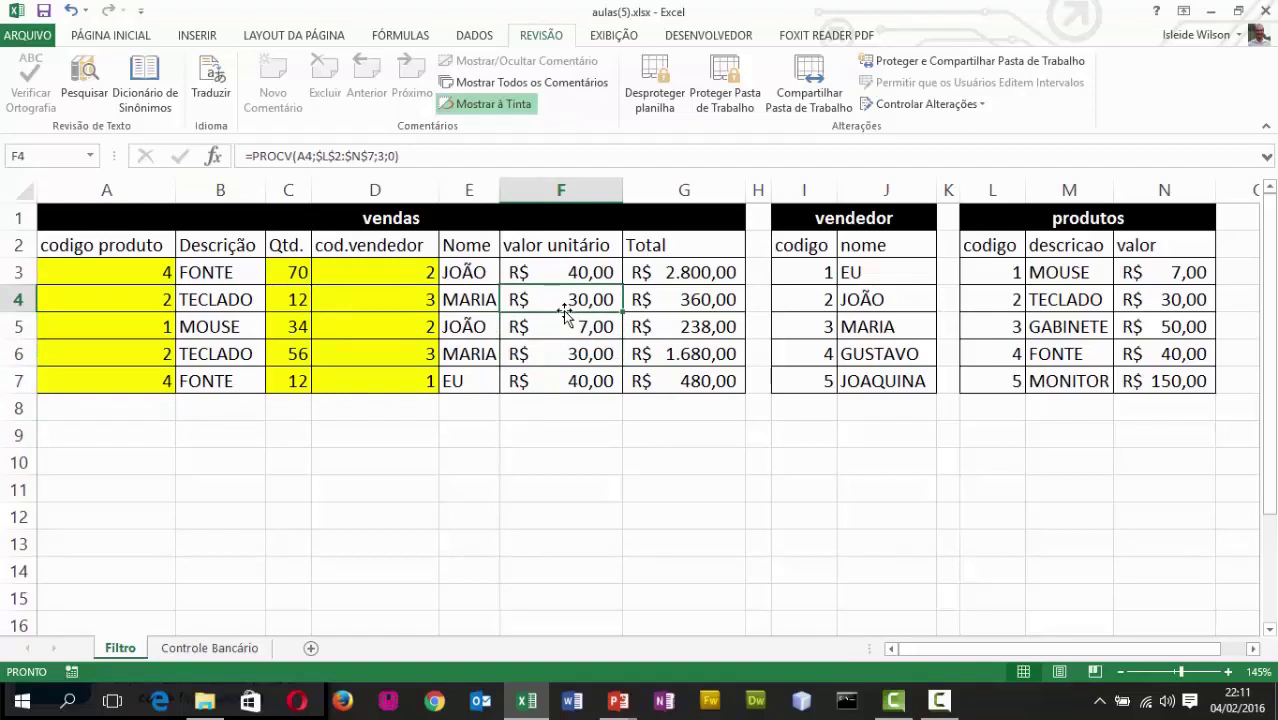
left_click(122, 280)
left_click(222, 285)
mouse_move(160, 280)
left_mouse_down()
mouse_move(773, 282)
mouse_move(1208, 383)
left_mouse_up()
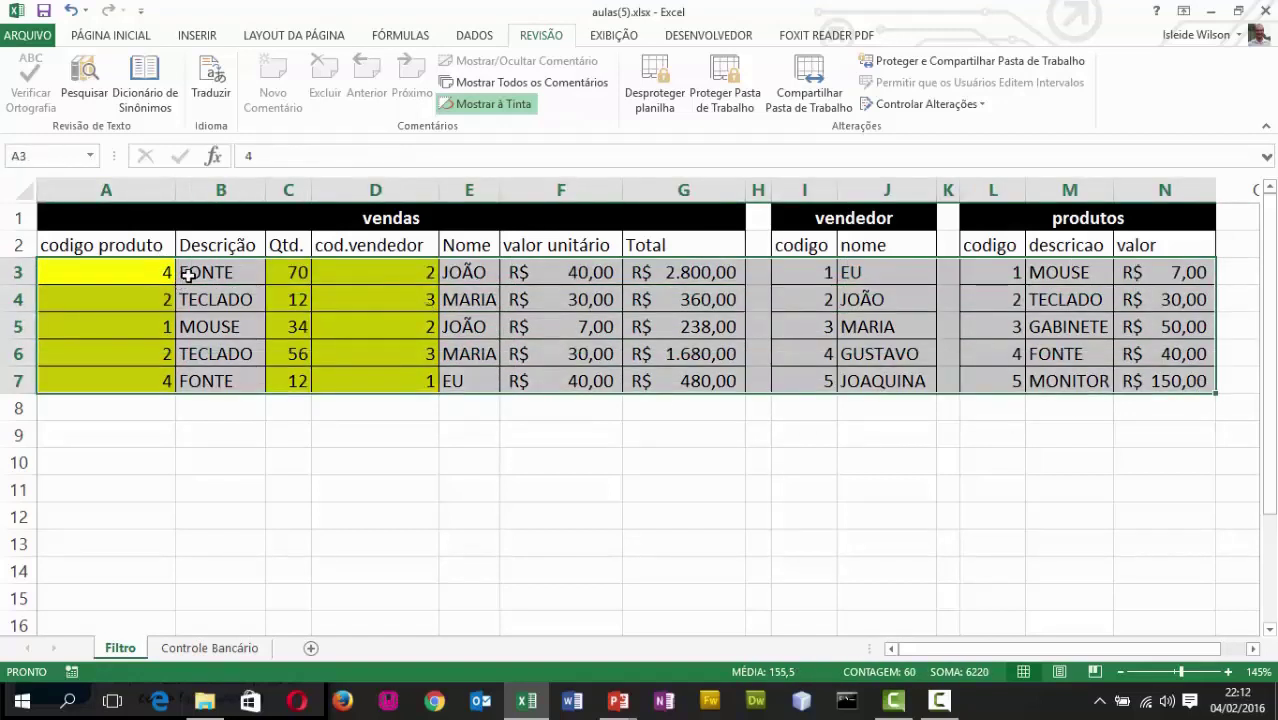
mouse_move(188, 277)
left_mouse_down()
mouse_move(200, 371)
mouse_move(217, 379)
left_mouse_up()
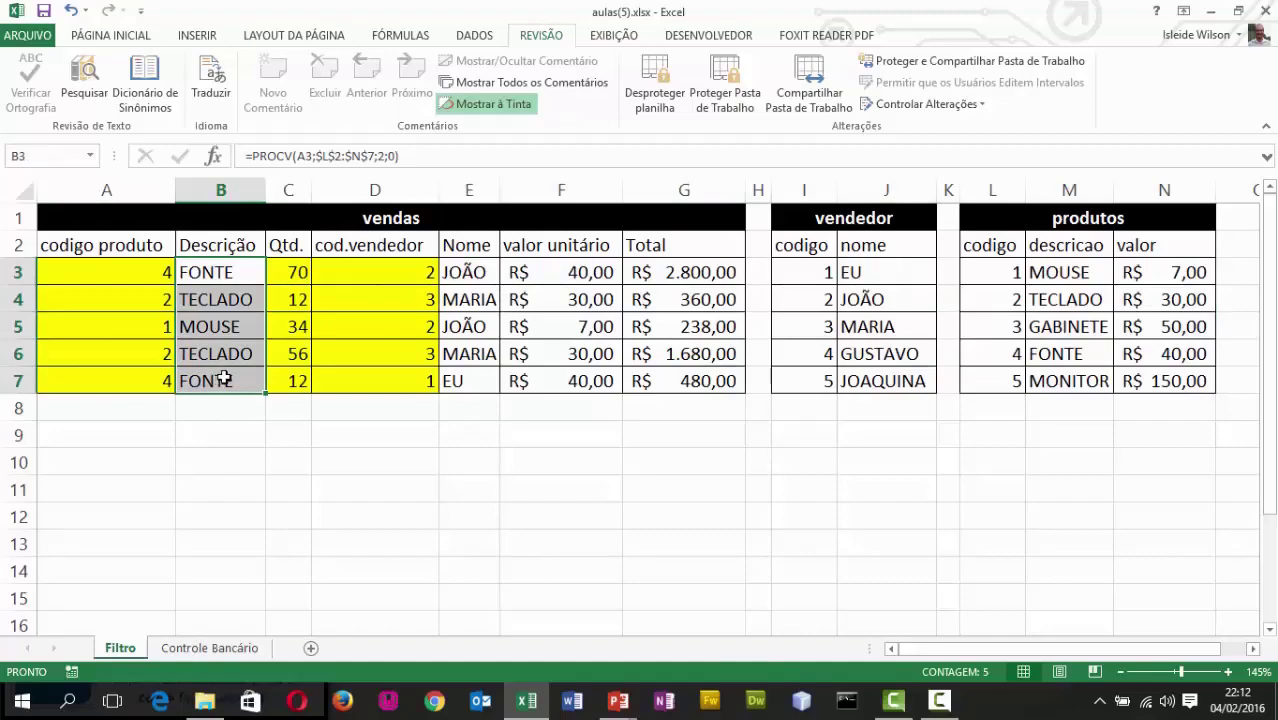